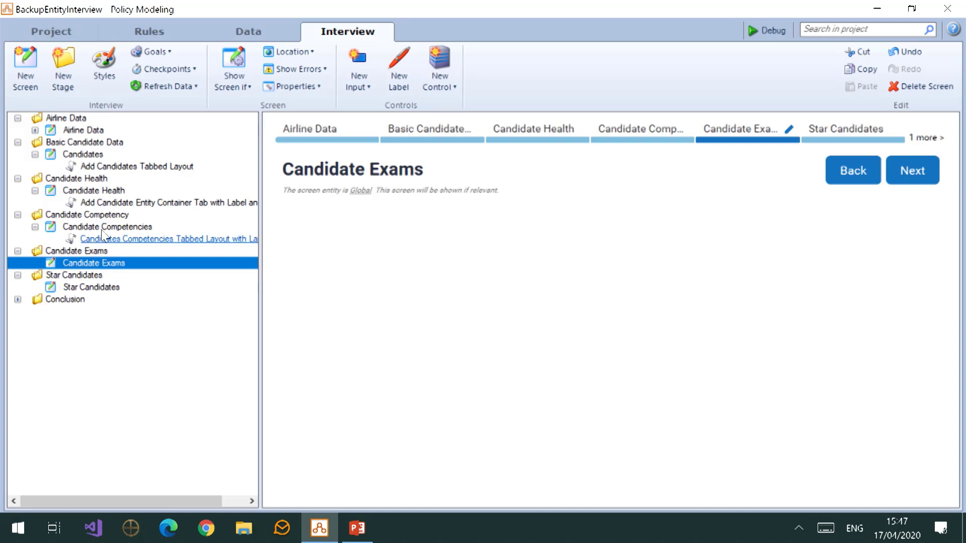
# Add an entity collect for "the candidates" to the Candidates screen in the Basic Candidate Data stage
pyautogui.click(112, 191)
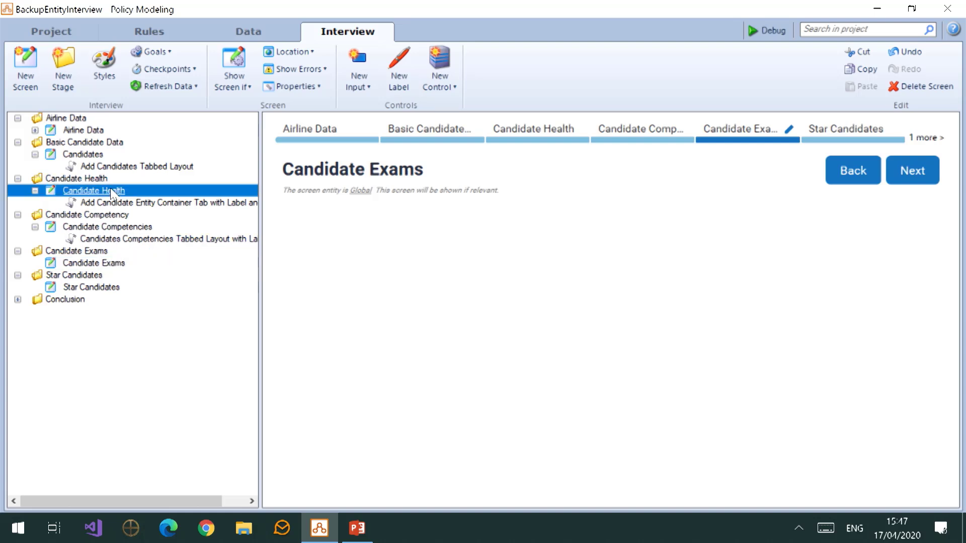
pyautogui.click(96, 153)
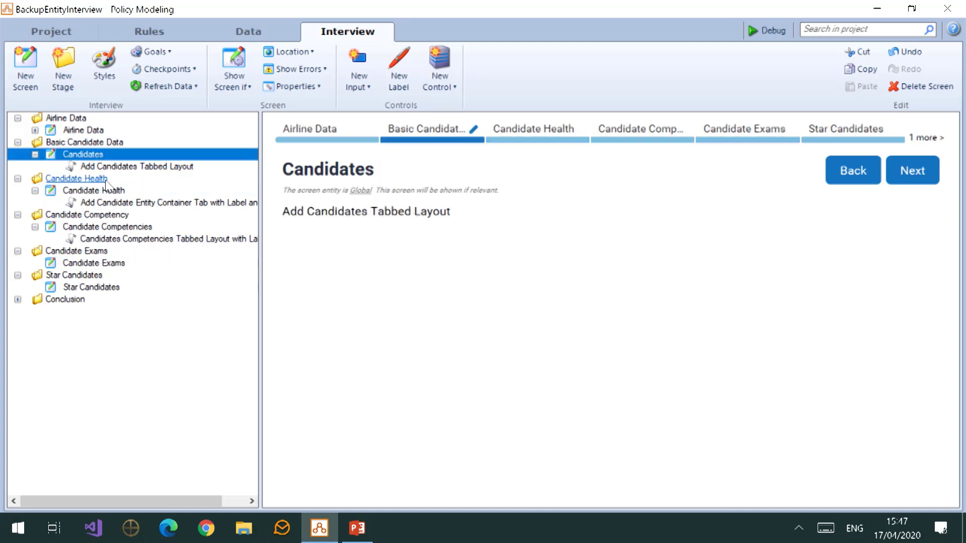
pyautogui.click(289, 214)
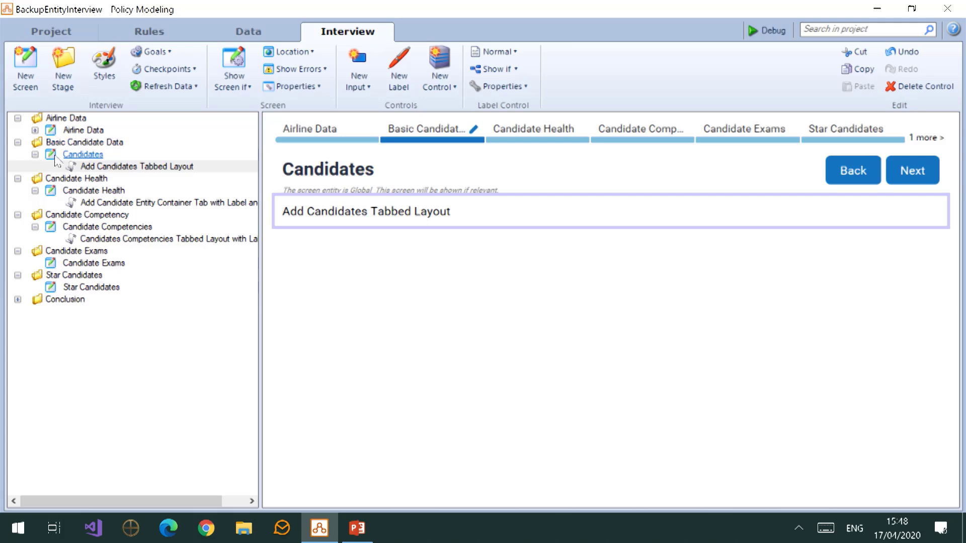
pyautogui.click(75, 156)
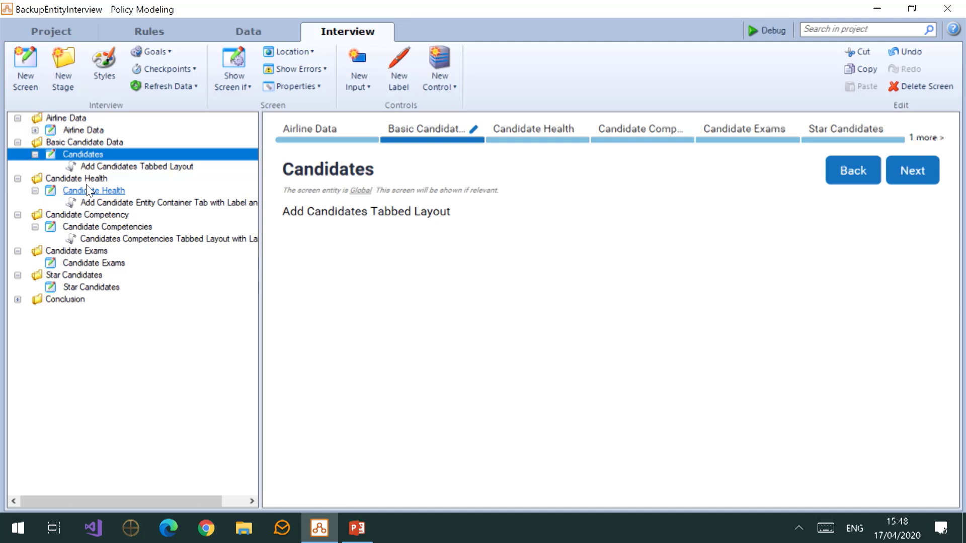
pyautogui.click(354, 89)
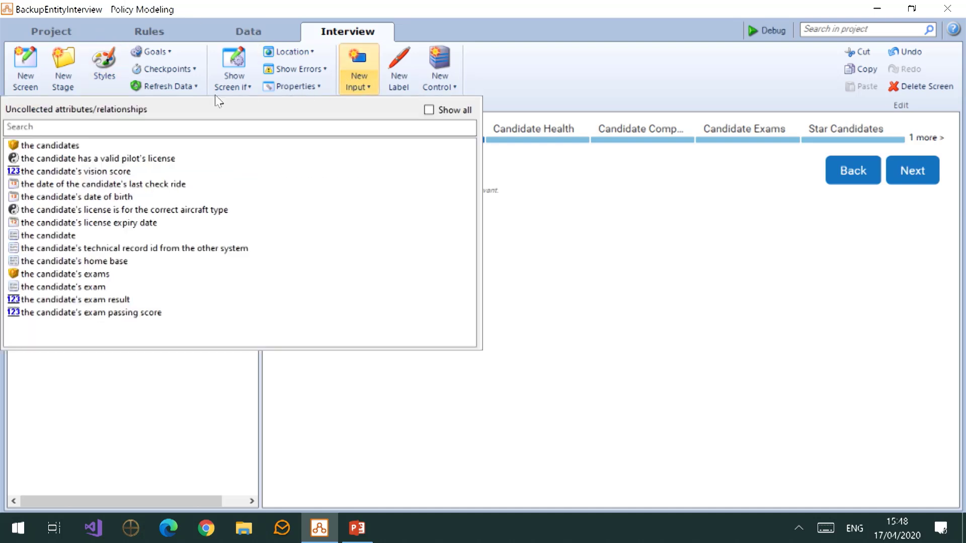
pyautogui.click(54, 146)
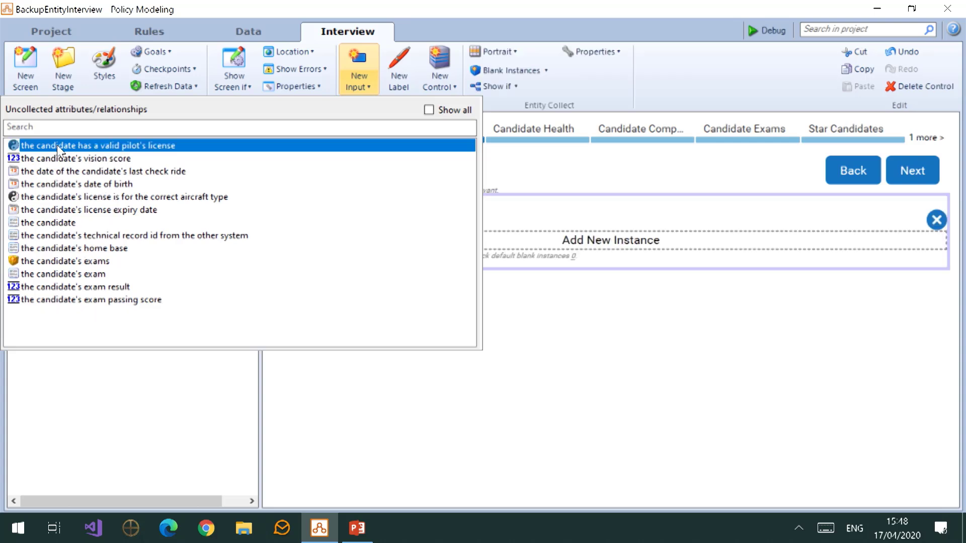
pyautogui.click(725, 244)
pyautogui.click(678, 214)
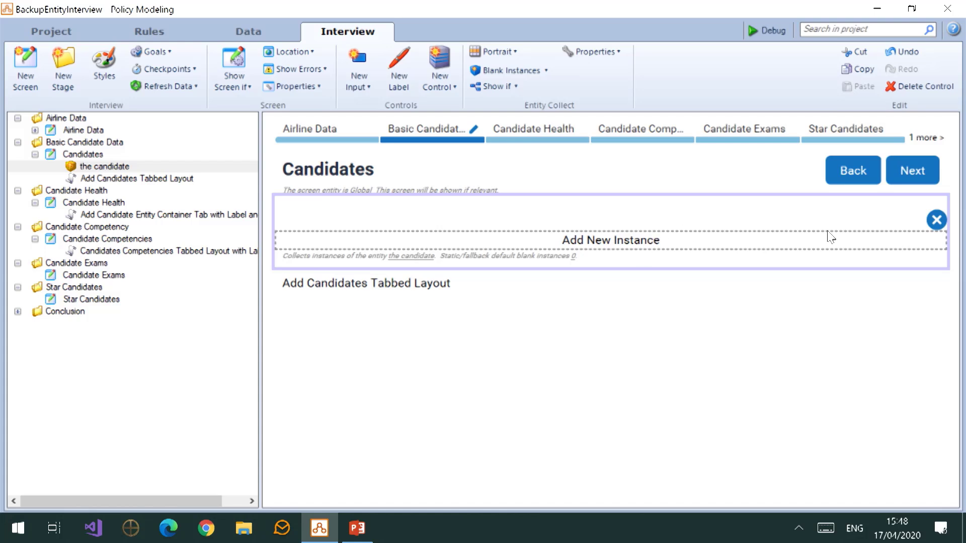
# Change the caption of the Add New Instance control to "Add Candidate"
pyautogui.click(652, 245)
pyautogui.click(652, 246)
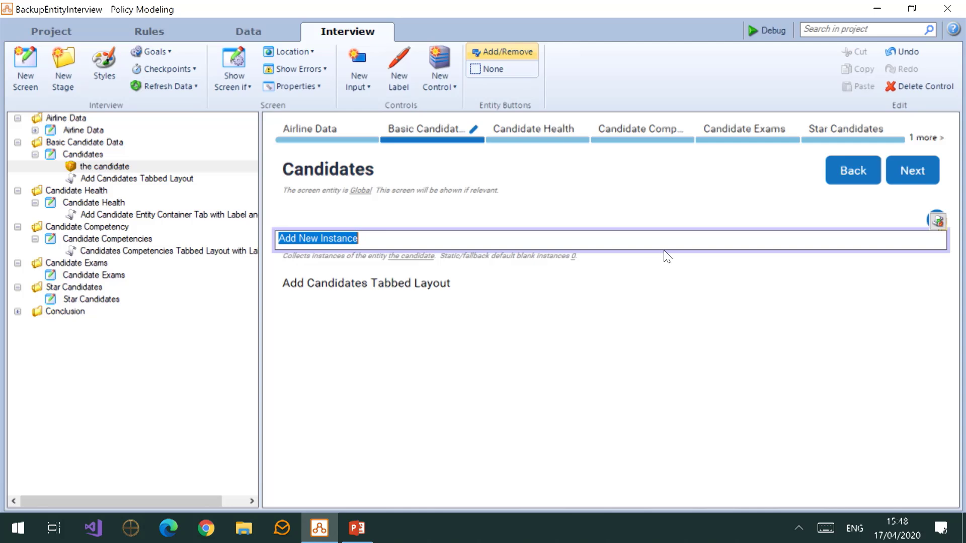
pyautogui.write('Add Candi')
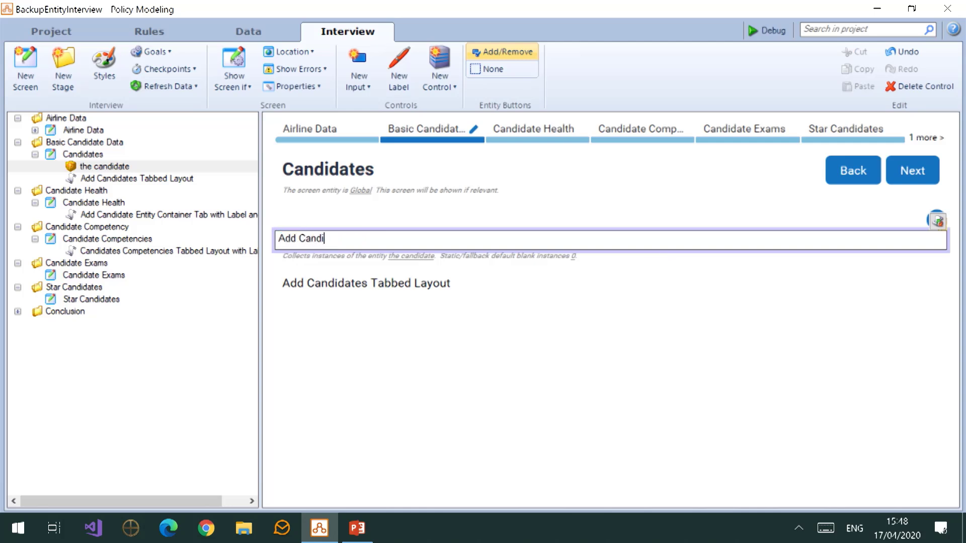
pyautogui.write('date')
pyautogui.press('Return')
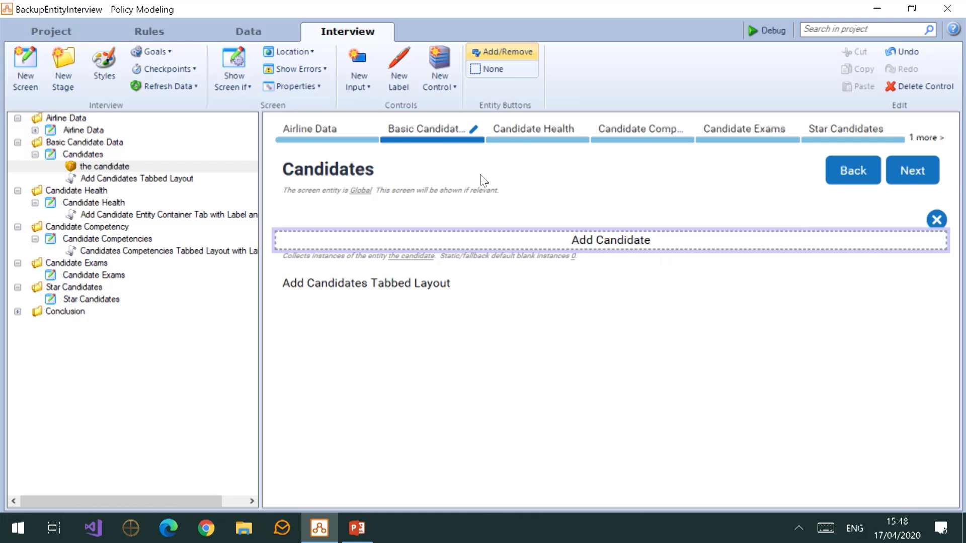
# Add inputs for the candidate, the candidate's date of birth and the candidate's home base to the candidate entity collect
pyautogui.click(351, 85)
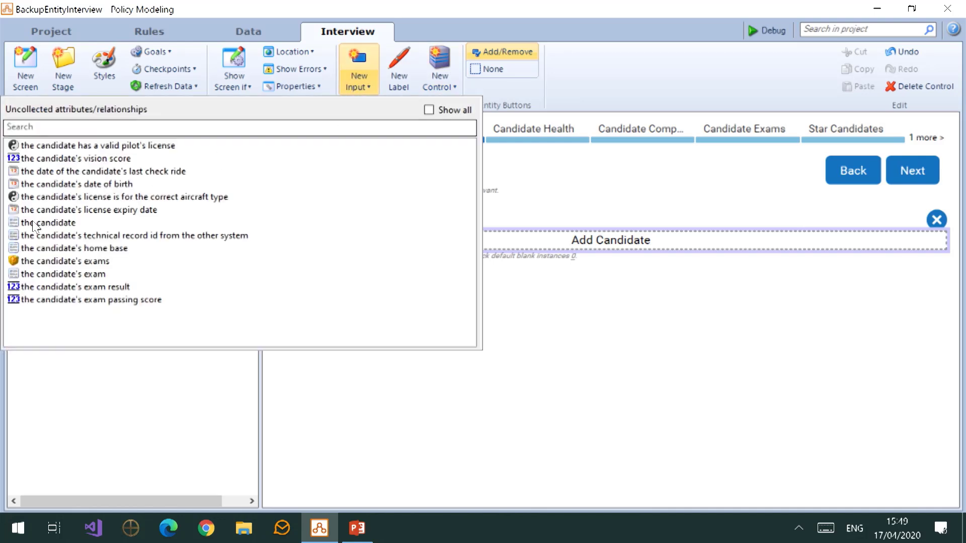
pyautogui.click(56, 222)
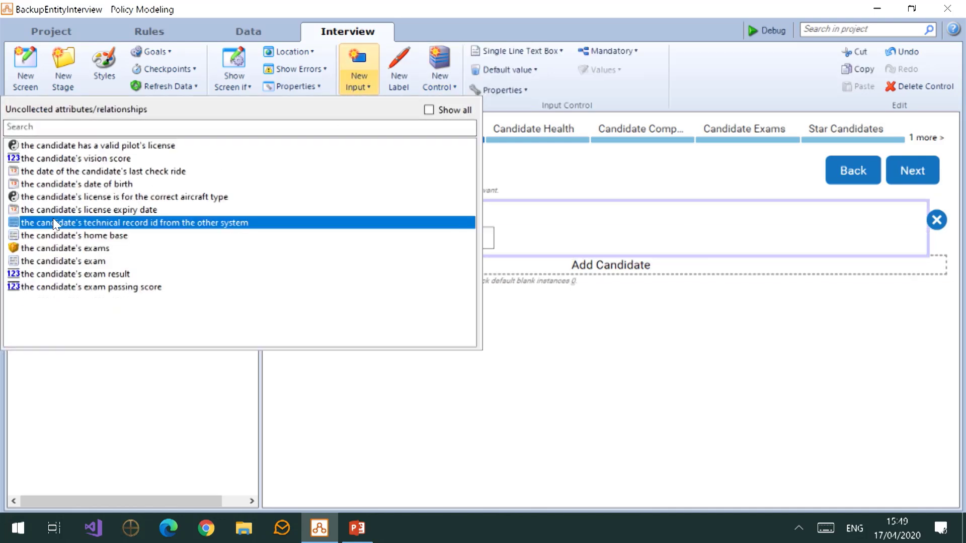
pyautogui.click(81, 190)
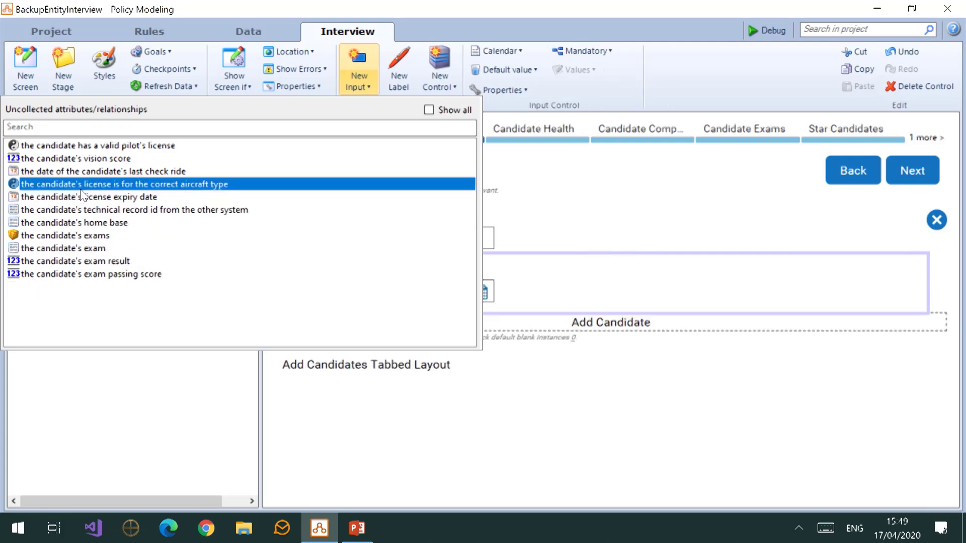
pyautogui.click(88, 223)
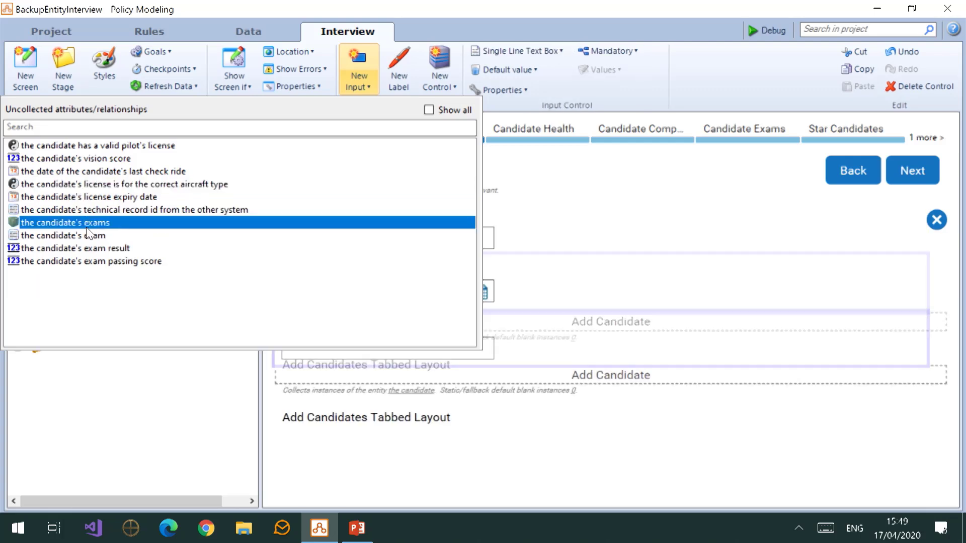
pyautogui.click(788, 190)
pyautogui.click(775, 205)
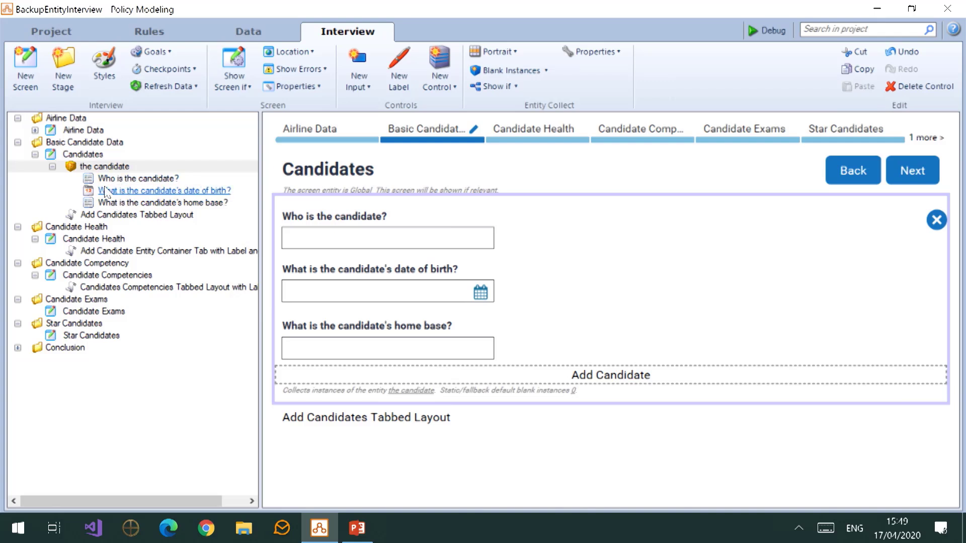
# Set the layout of the candidate entity collect to Tabular
pyautogui.click(118, 179)
pyautogui.moveTo(119, 181)
pyautogui.mouseDown()
pyautogui.moveTo(101, 135)
pyautogui.moveTo(98, 189)
pyautogui.moveTo(121, 184)
pyautogui.mouseUp()
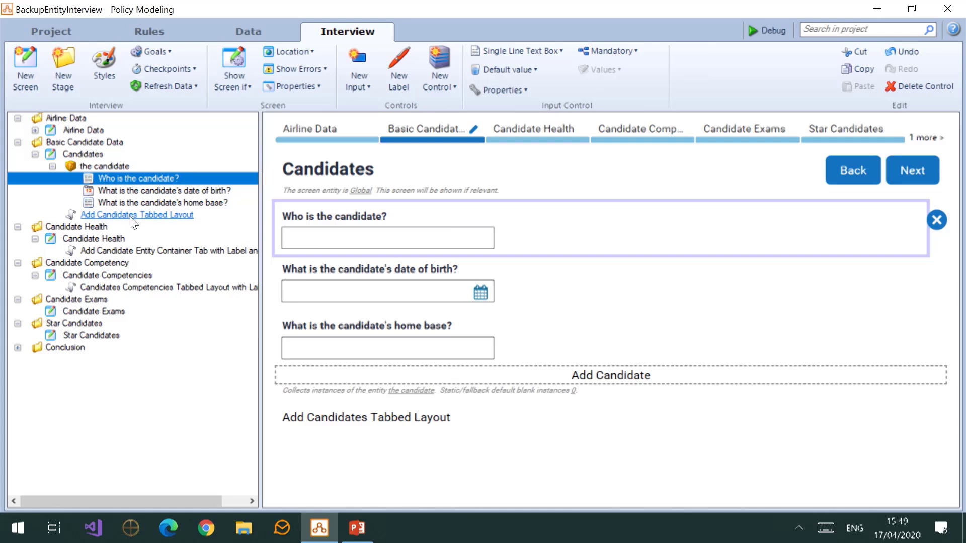
pyautogui.click(107, 166)
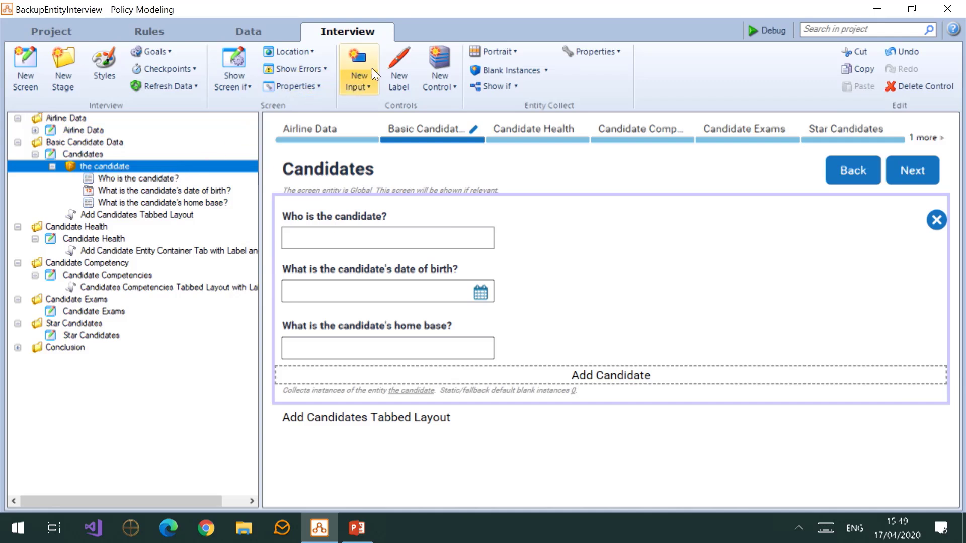
pyautogui.click(505, 51)
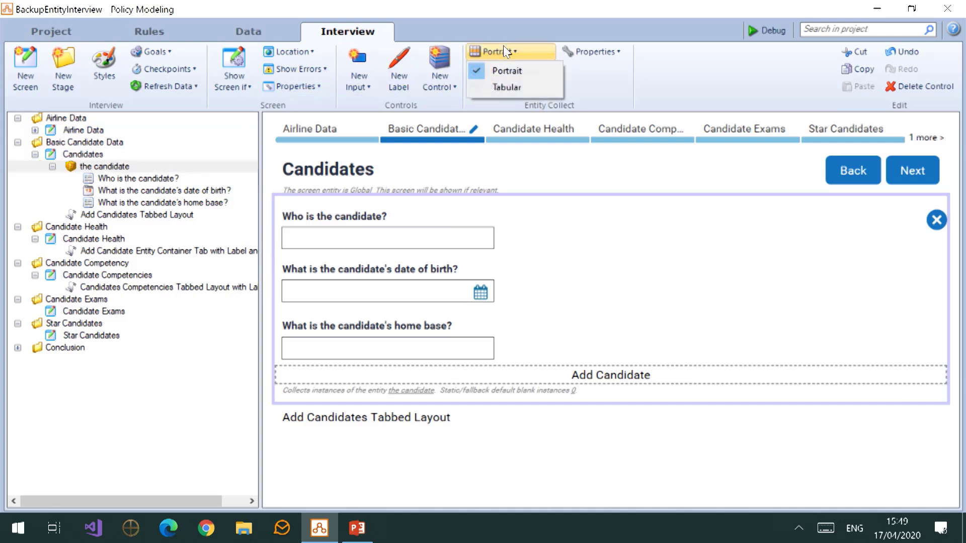
pyautogui.click(519, 90)
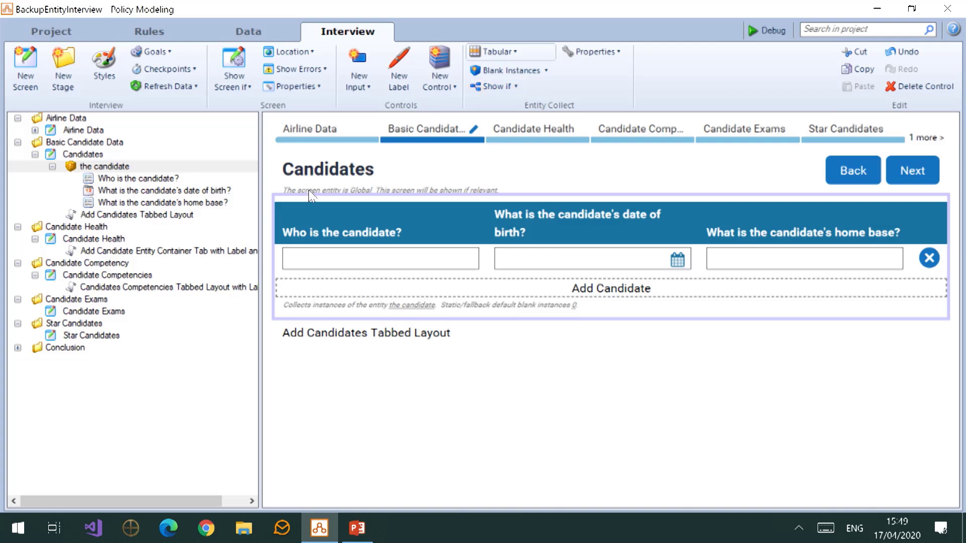
# Relabel the three columns of the candidate table as "Name", "DOB" and "Home Base"
pyautogui.doubleClick(337, 229)
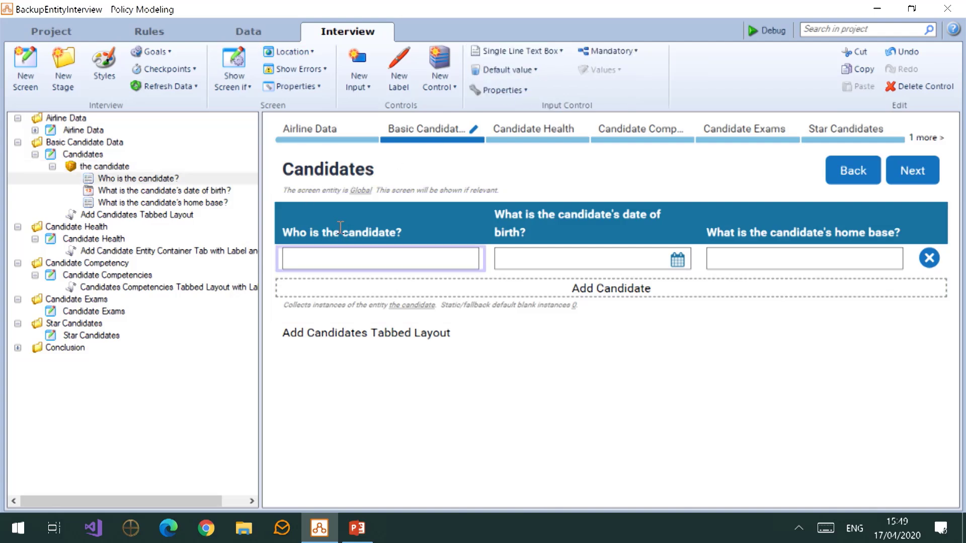
pyautogui.write('n')
pyautogui.press('BackSpace')
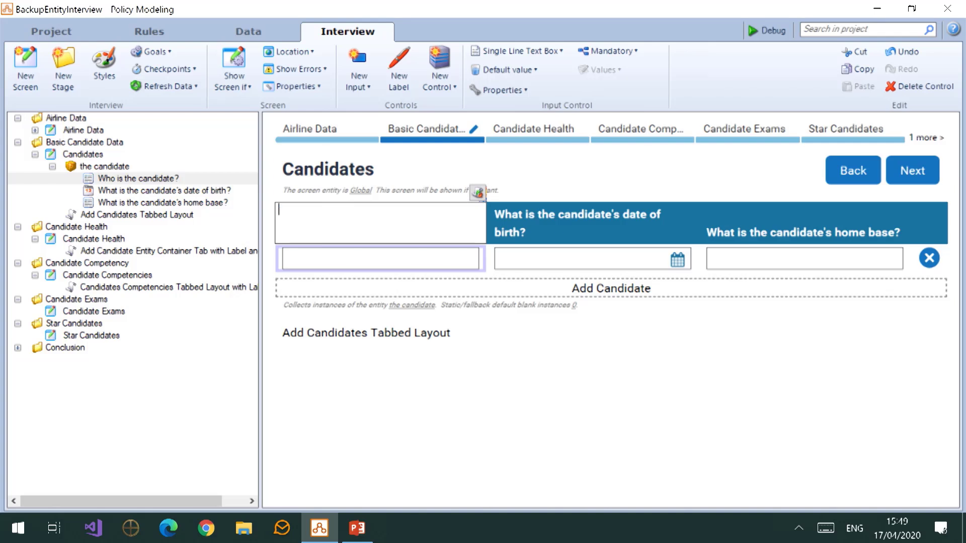
pyautogui.write('Name')
pyautogui.click(566, 233)
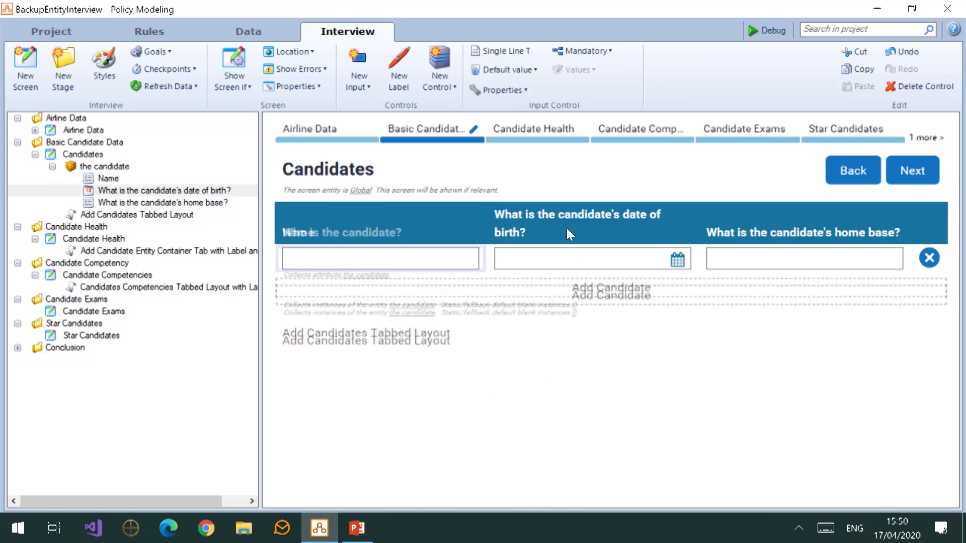
pyautogui.click(566, 233)
pyautogui.write('DOB')
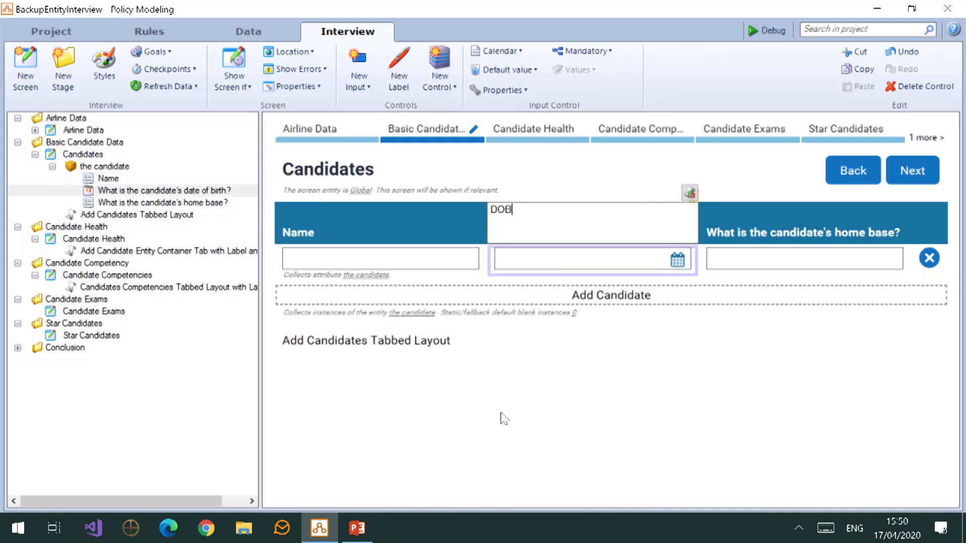
pyautogui.click(757, 240)
pyautogui.write('Home Base')
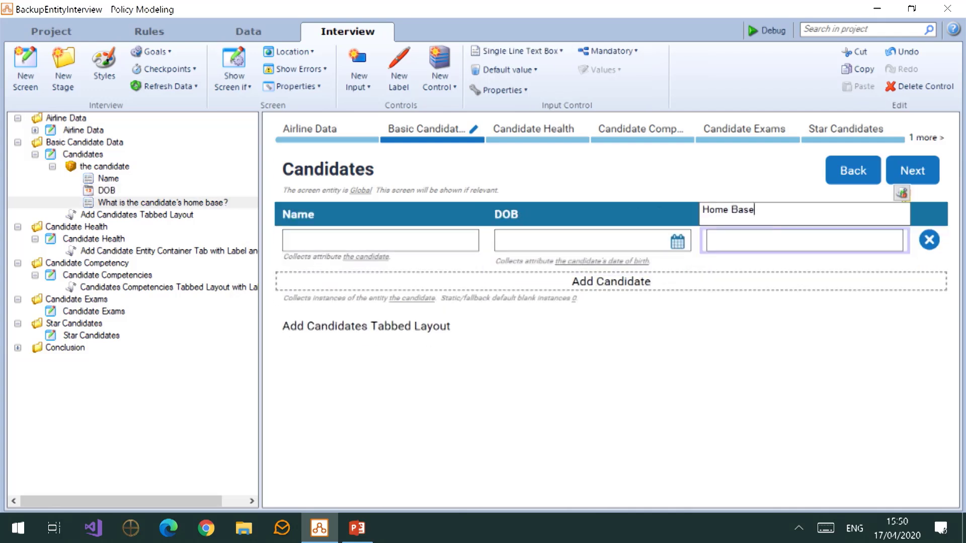
pyautogui.press('Return')
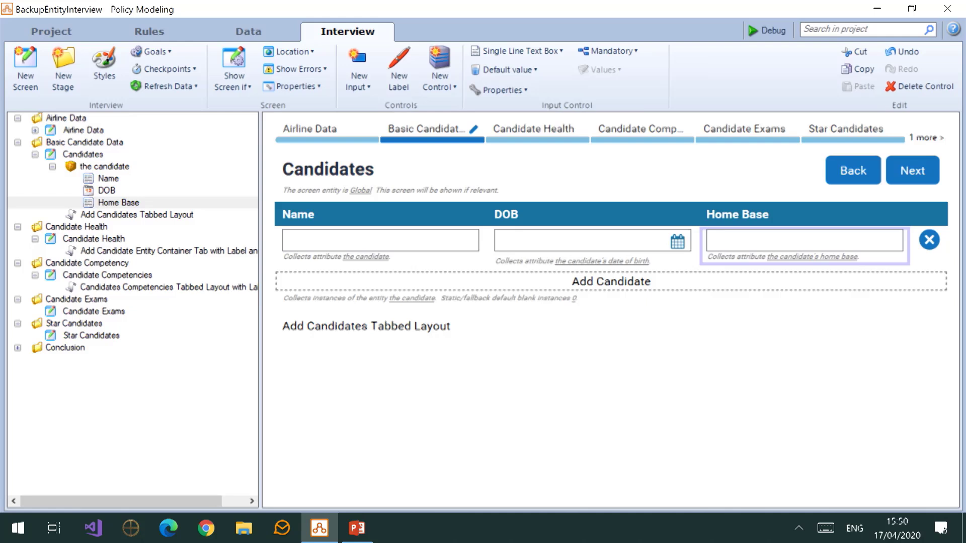
# Delete the "Add Candidates Tabbed Layout" label from the Candidates screen
pyautogui.click(383, 331)
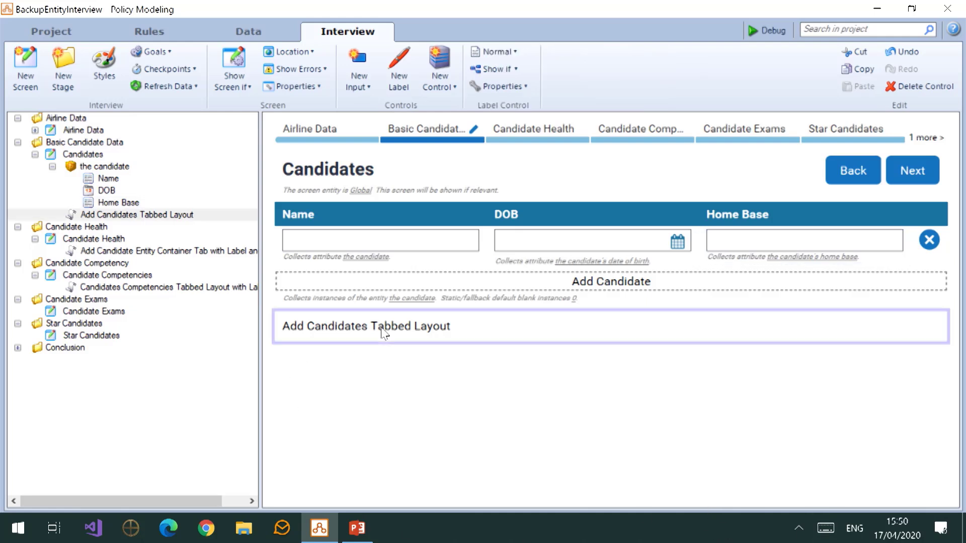
pyautogui.click(904, 86)
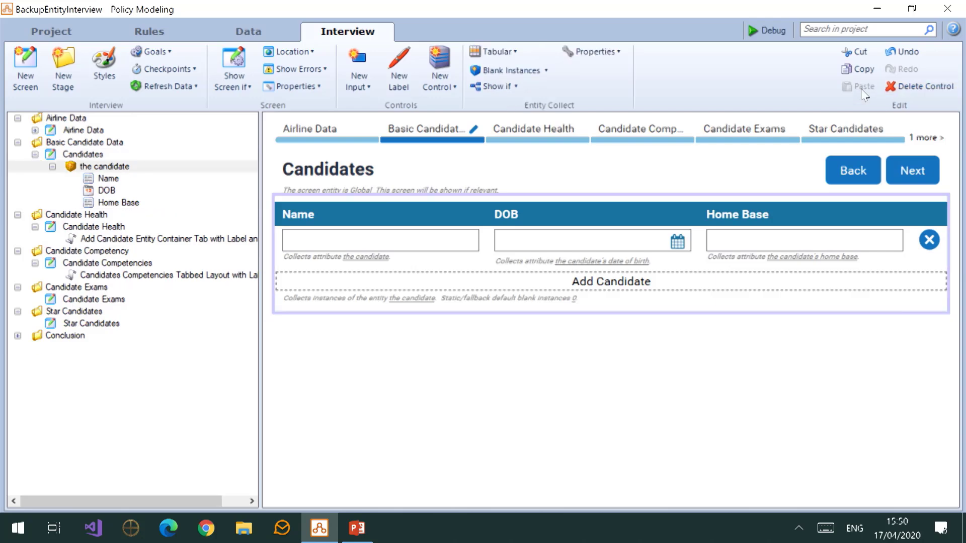
# Start debugging the interview and go to the Candidates screen under Basic Candidate Data
pyautogui.click(766, 30)
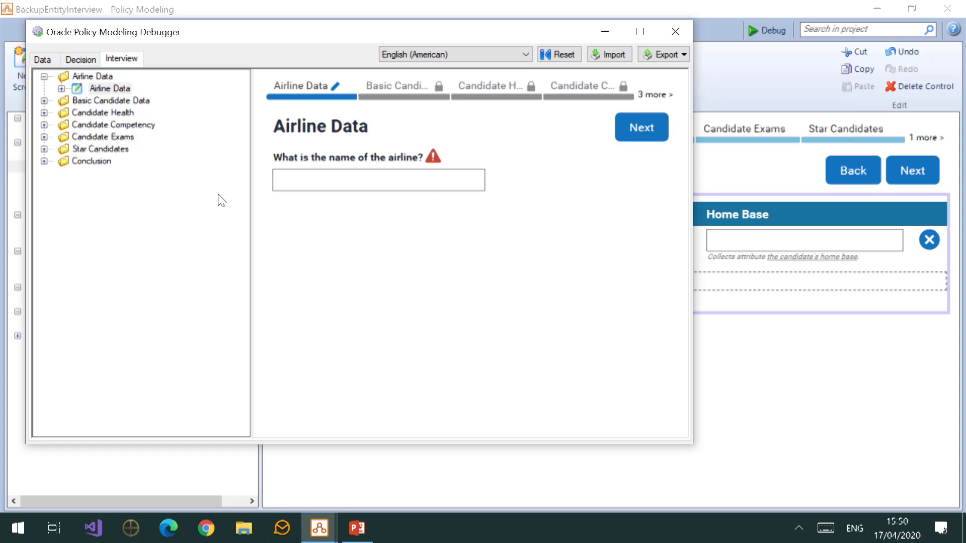
pyautogui.click(44, 101)
pyautogui.click(88, 114)
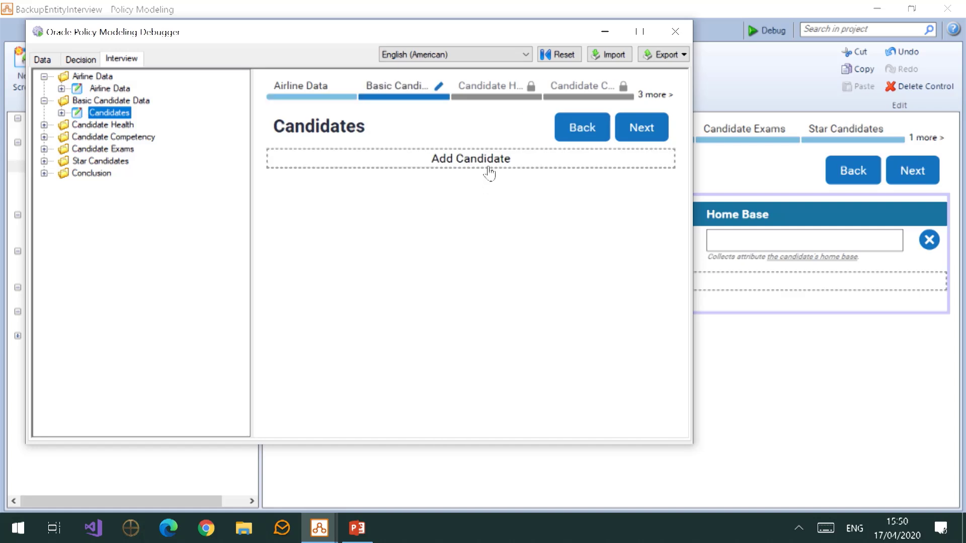
# Add a test candidate with a first name, date of birth and home base CDG, plus a second blank candidate row
pyautogui.click(489, 171)
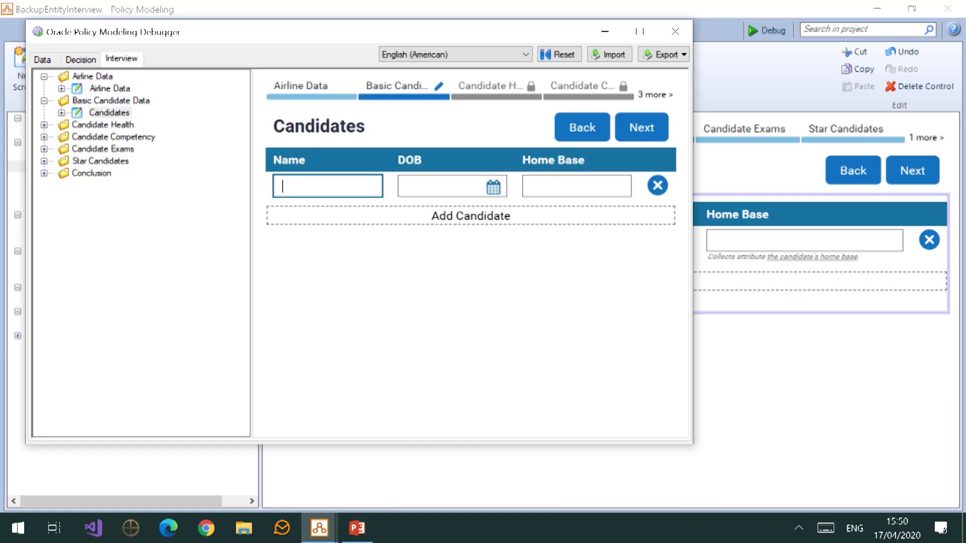
pyautogui.write('Bob')
pyautogui.press('Tab')
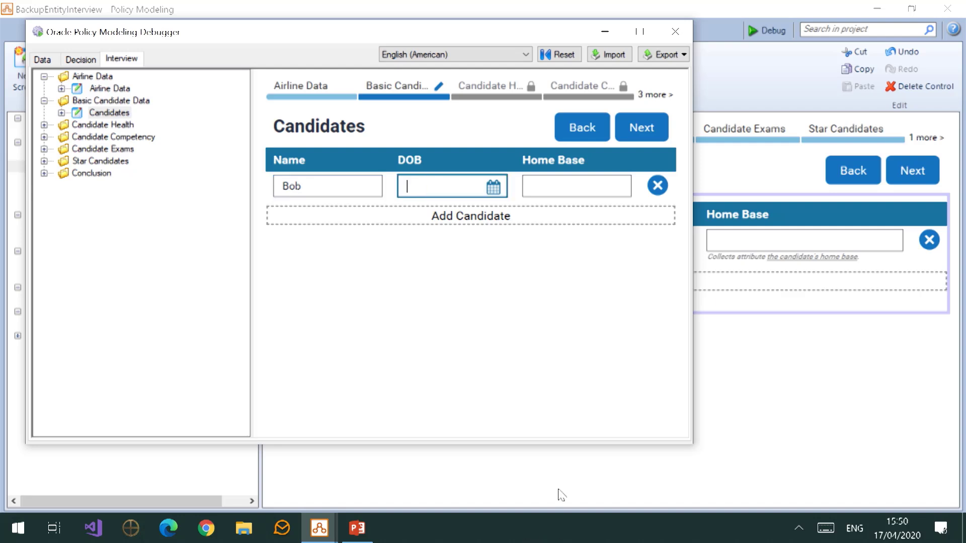
pyautogui.click(494, 187)
pyautogui.click(486, 291)
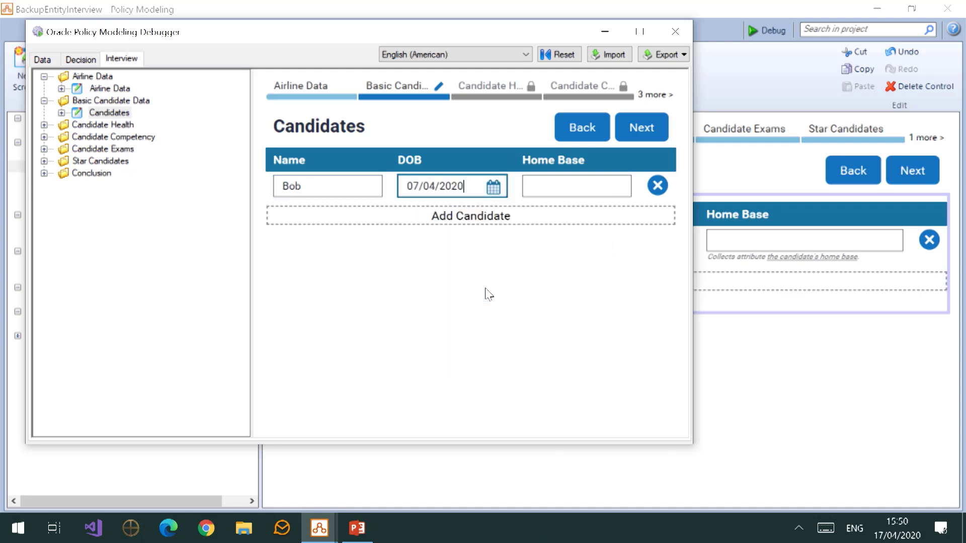
pyautogui.press('BackSpace')
pyautogui.press('BackSpace')
pyautogui.press('BackSpace')
pyautogui.press('BackSpace')
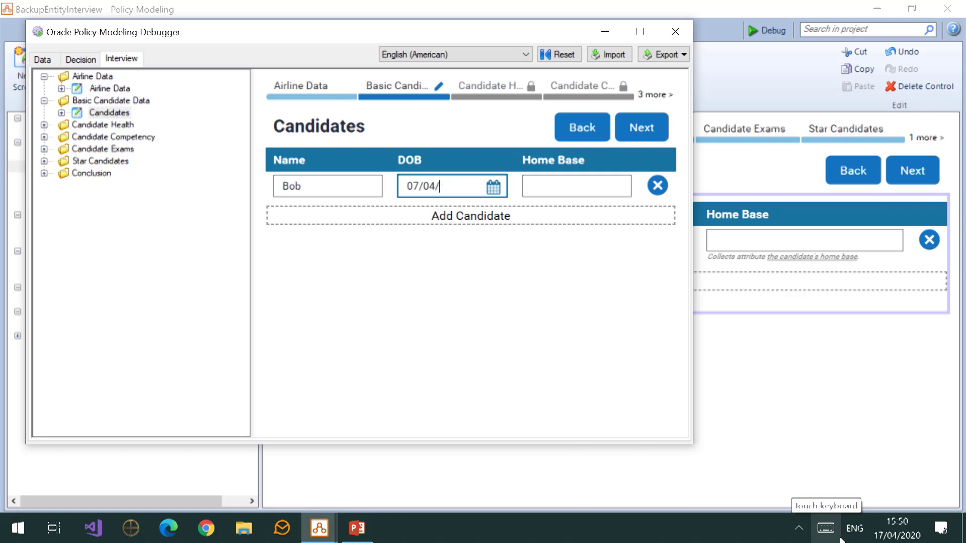
pyautogui.write('1969')
pyautogui.press('Tab')
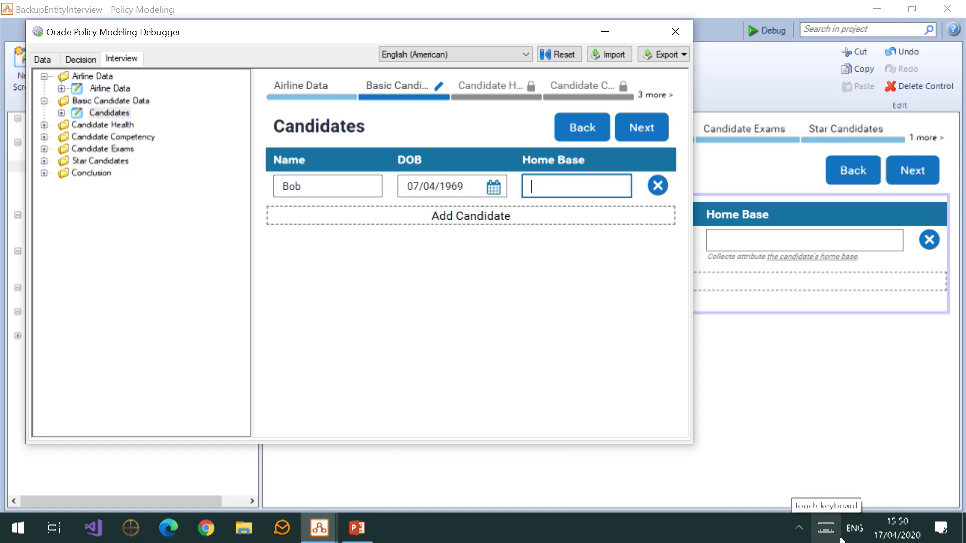
pyautogui.write('CDG')
pyautogui.click(461, 222)
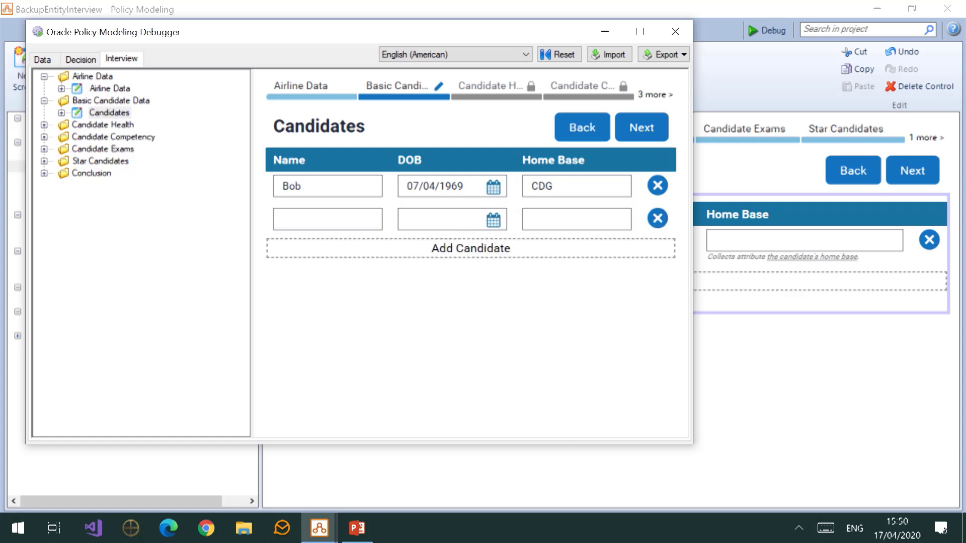
# Complete the second candidate row with a first name, date of birth and home base ATL, and try to continue the interview
pyautogui.click(349, 223)
pyautogui.moveTo(357, 528)
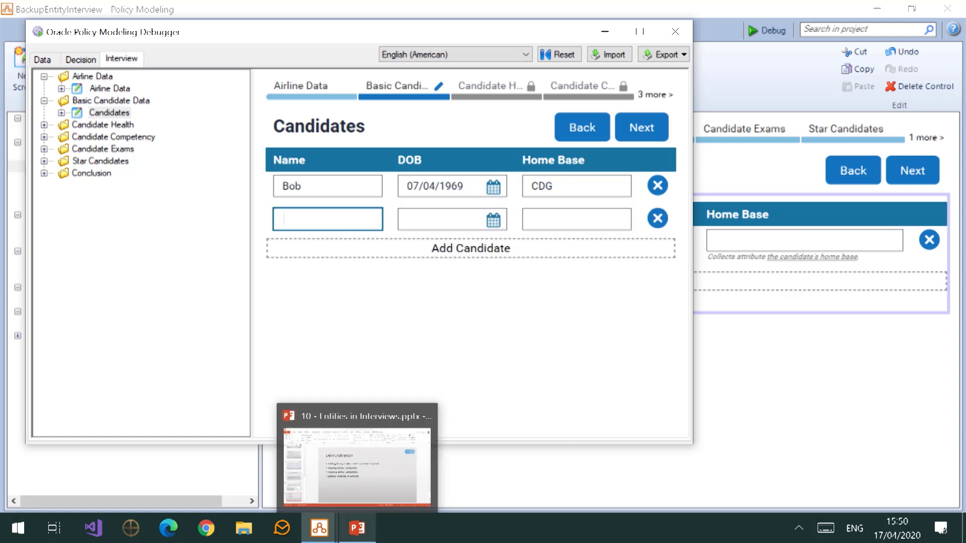
pyautogui.write('Janet')
pyautogui.press('Tab')
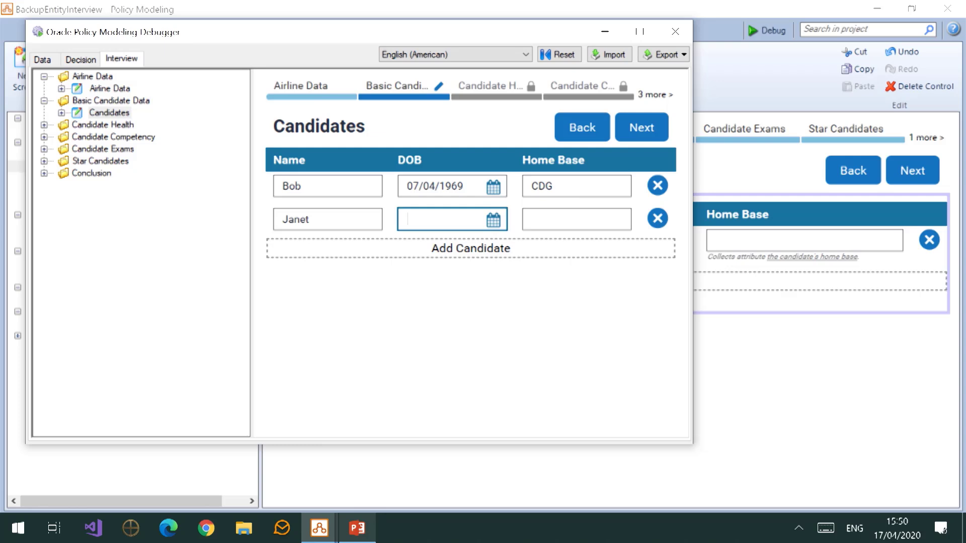
pyautogui.write('07/04/1970')
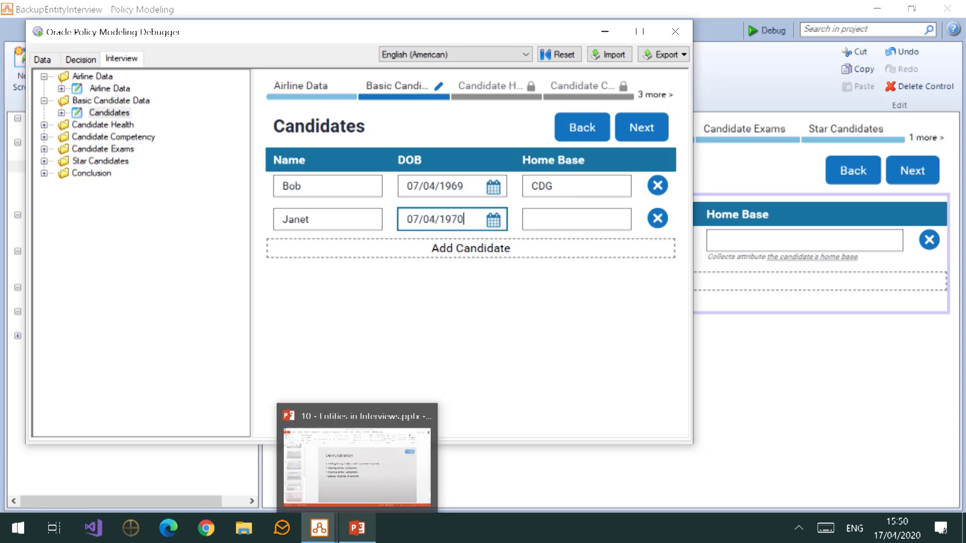
pyautogui.press('Tab')
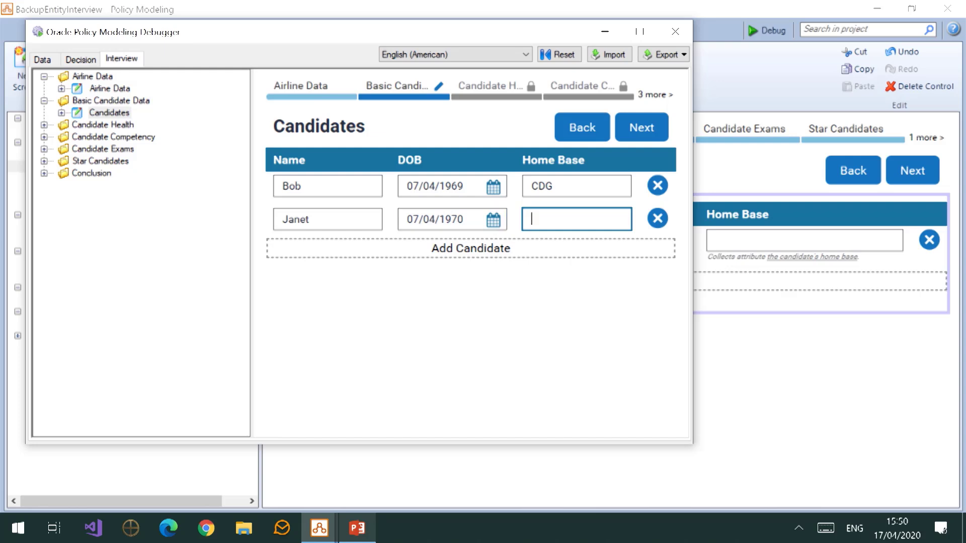
pyautogui.write('ATL')
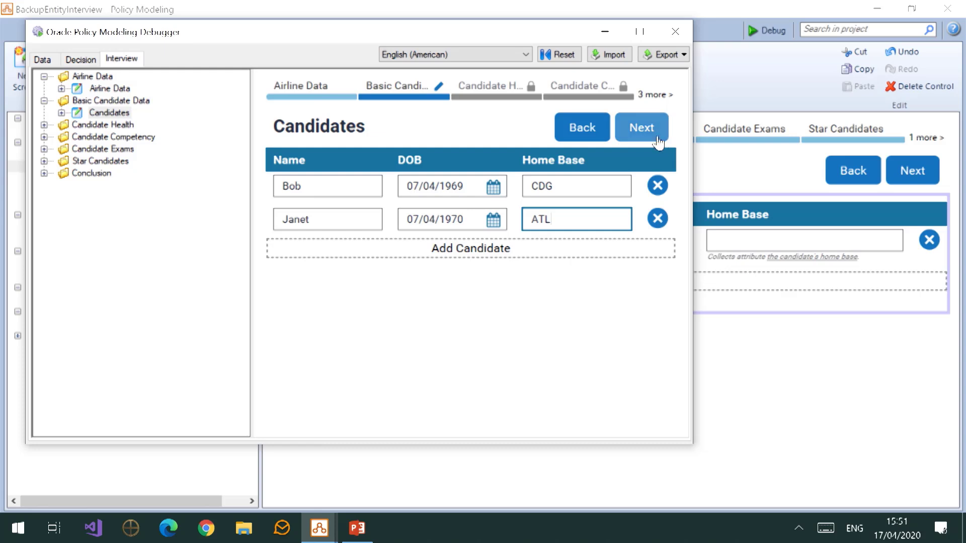
pyautogui.click(654, 130)
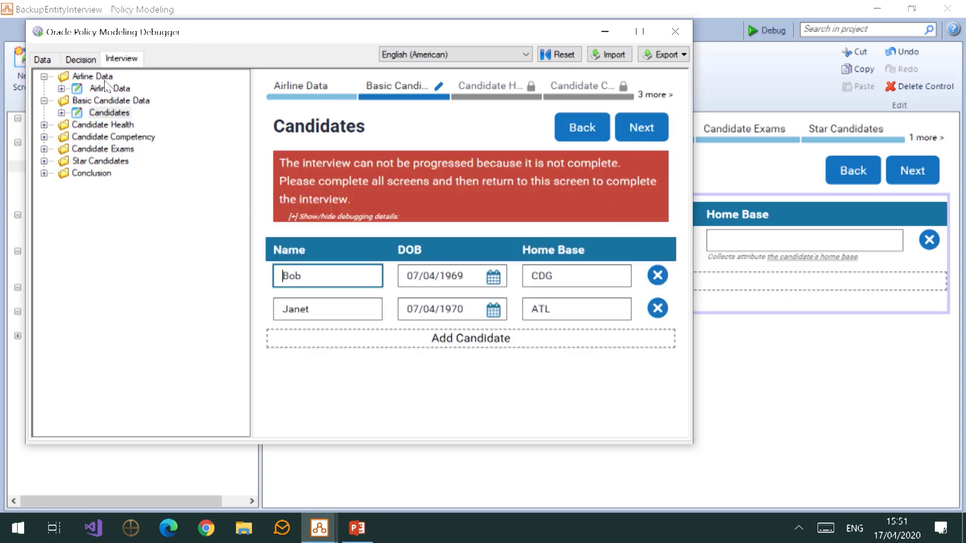
# Enter "Silver Airlines" as the airline name on the Airline Data screen and continue to the next screen
pyautogui.doubleClick(110, 88)
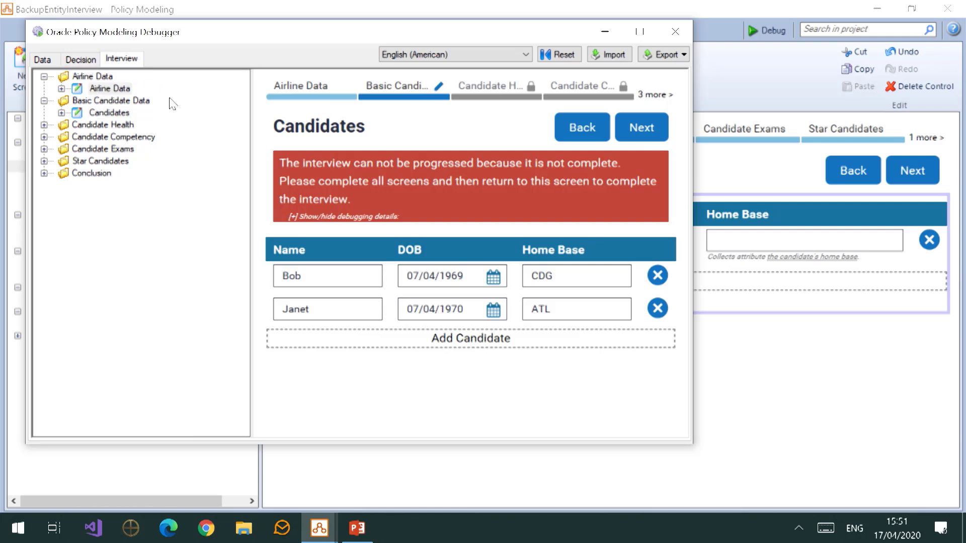
pyautogui.write('Silv')
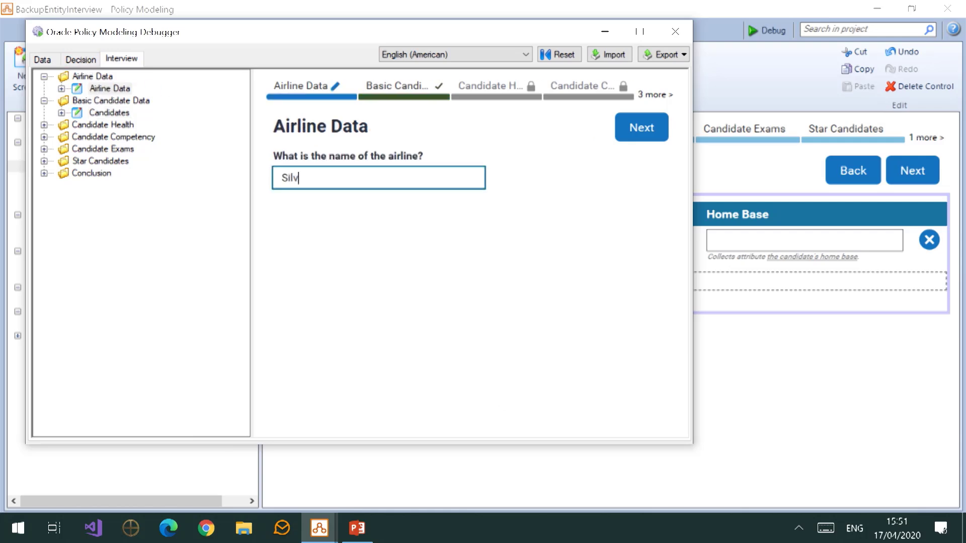
pyautogui.write('er Airlines')
pyautogui.press('Tab')
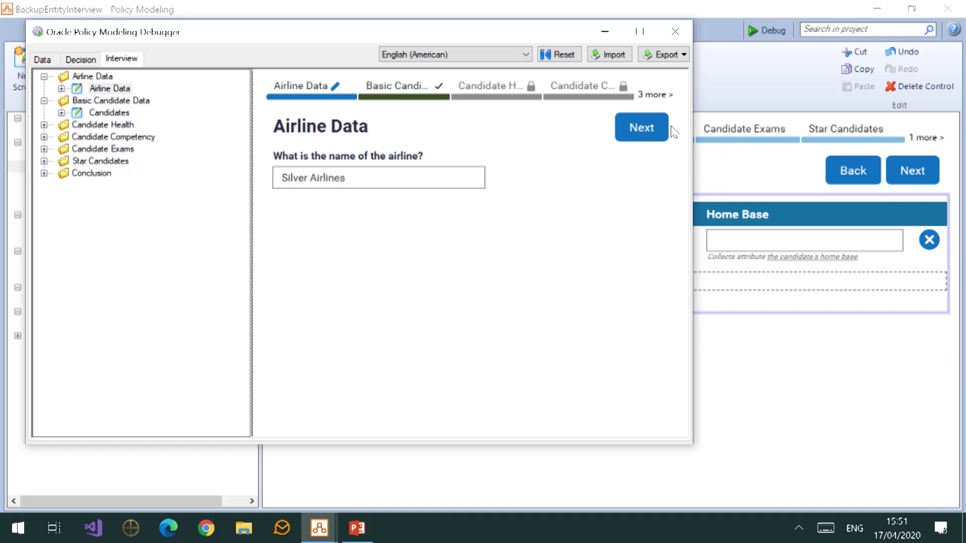
pyautogui.click(659, 128)
# Examine the candidate instances and their exams in the debugger's data, check the Candidates screen again and leave the debugger
pyautogui.click(42, 61)
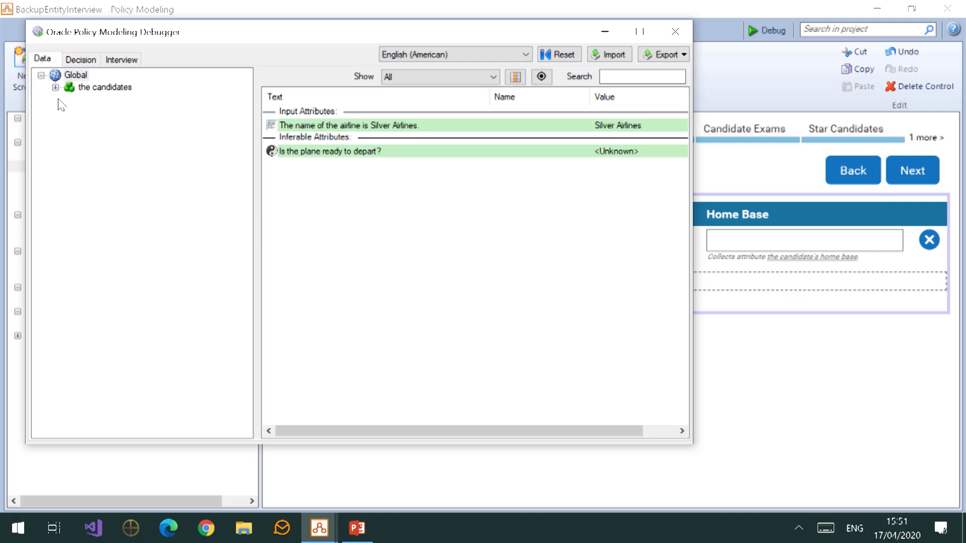
pyautogui.click(55, 87)
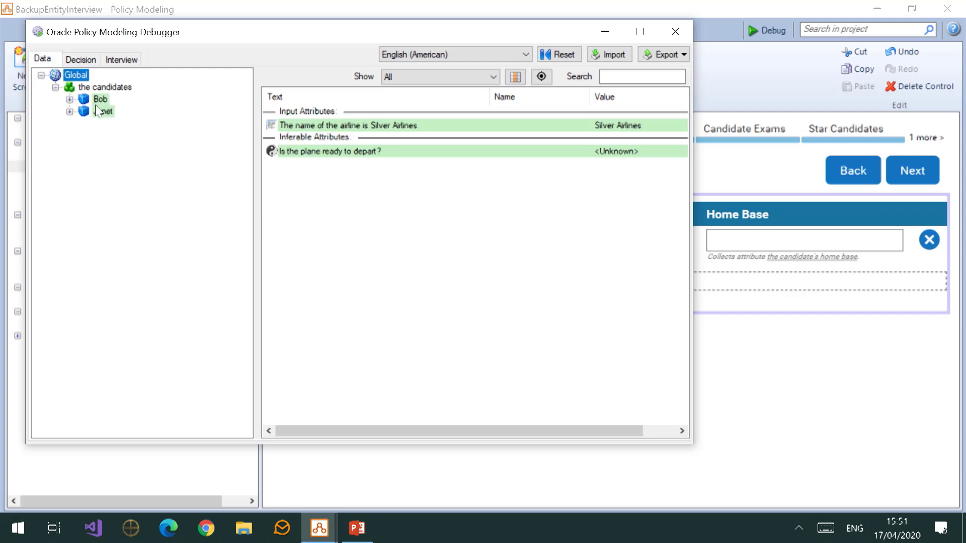
pyautogui.rightClick(112, 86)
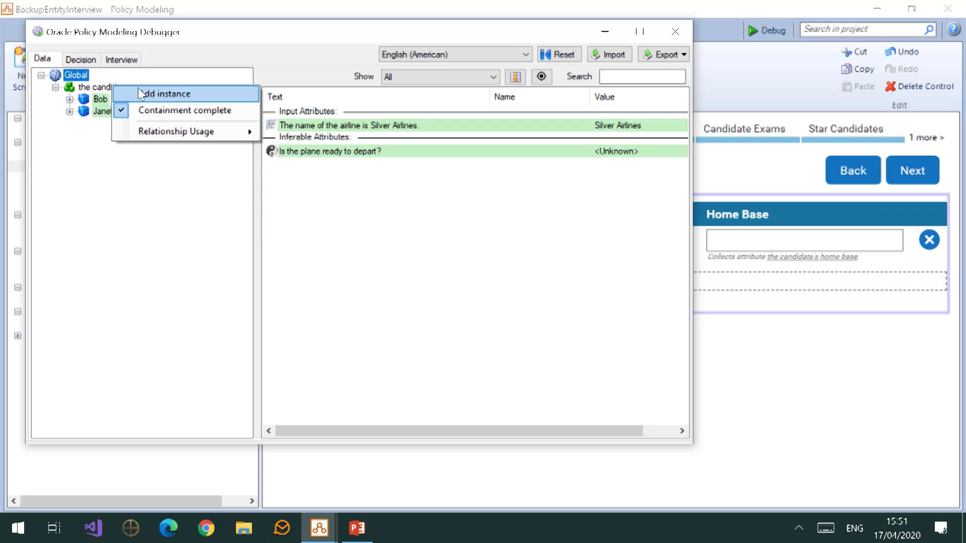
pyautogui.click(112, 252)
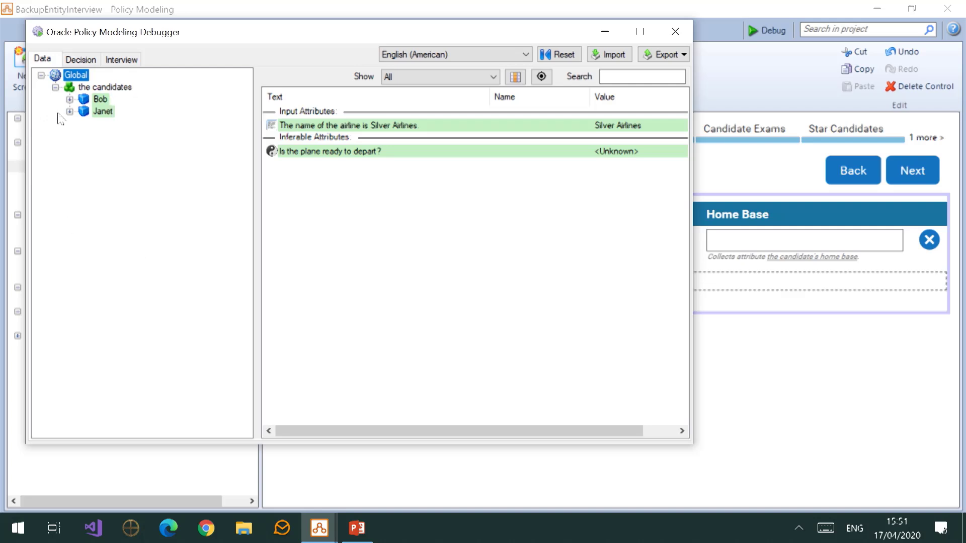
pyautogui.click(70, 99)
pyautogui.click(69, 124)
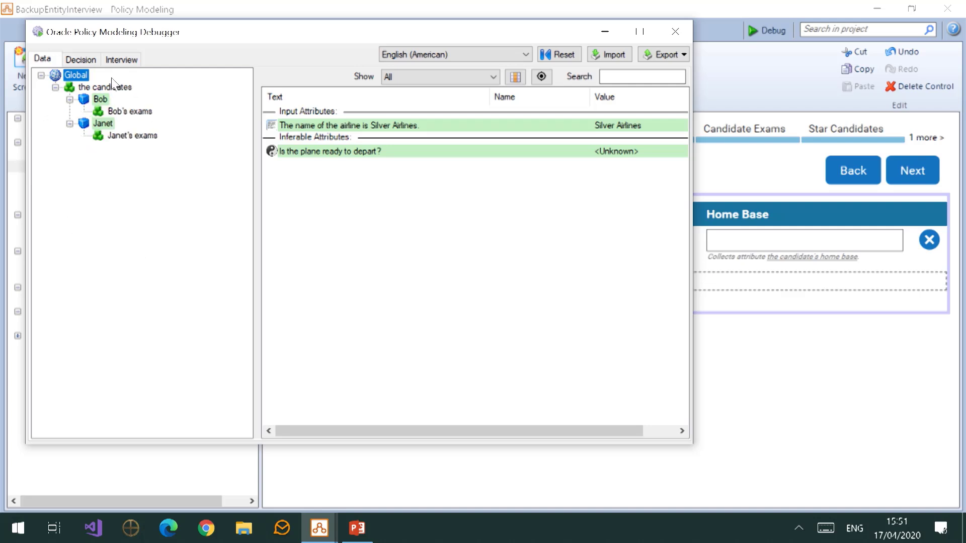
pyautogui.click(119, 61)
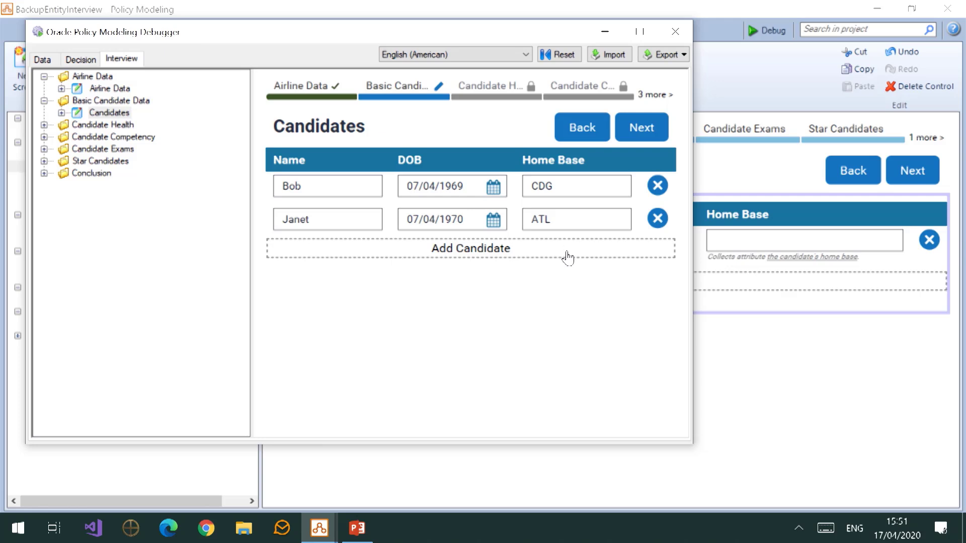
pyautogui.click(718, 17)
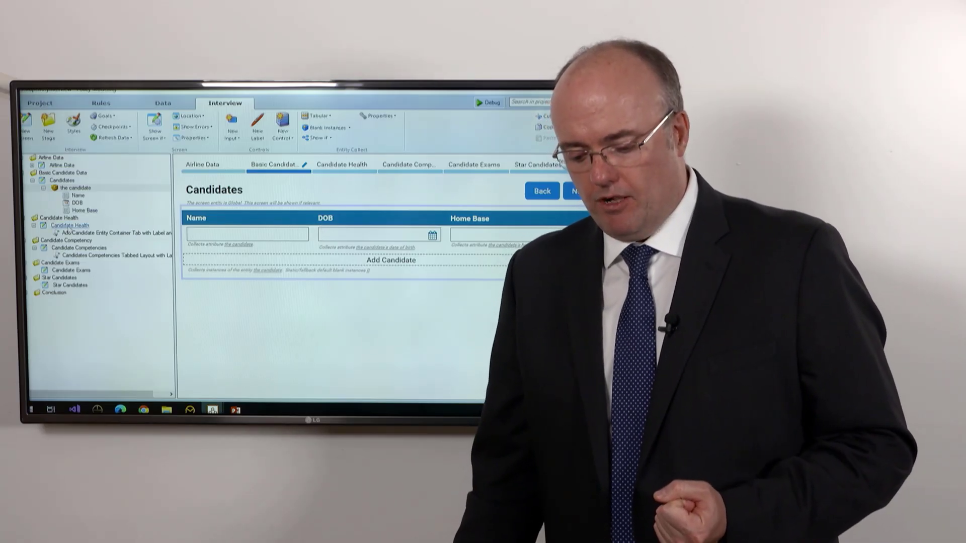
# Add an entity container for the candidate to the Candidate Health screen
pyautogui.click(70, 225)
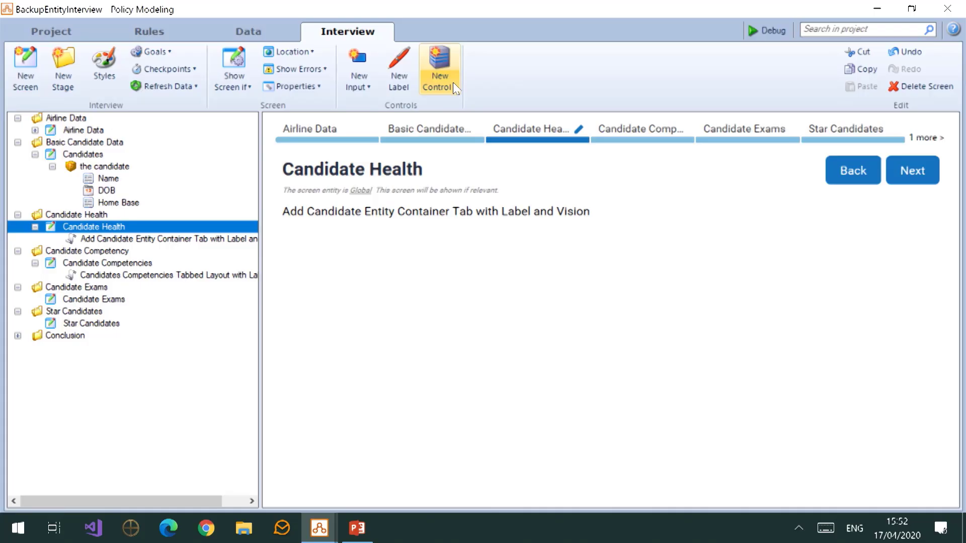
pyautogui.click(452, 82)
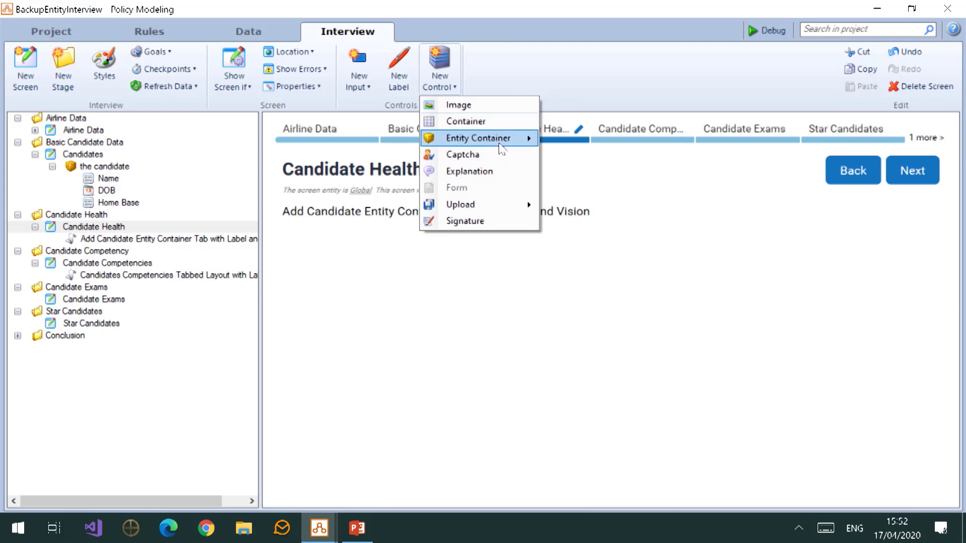
pyautogui.moveTo(497, 137)
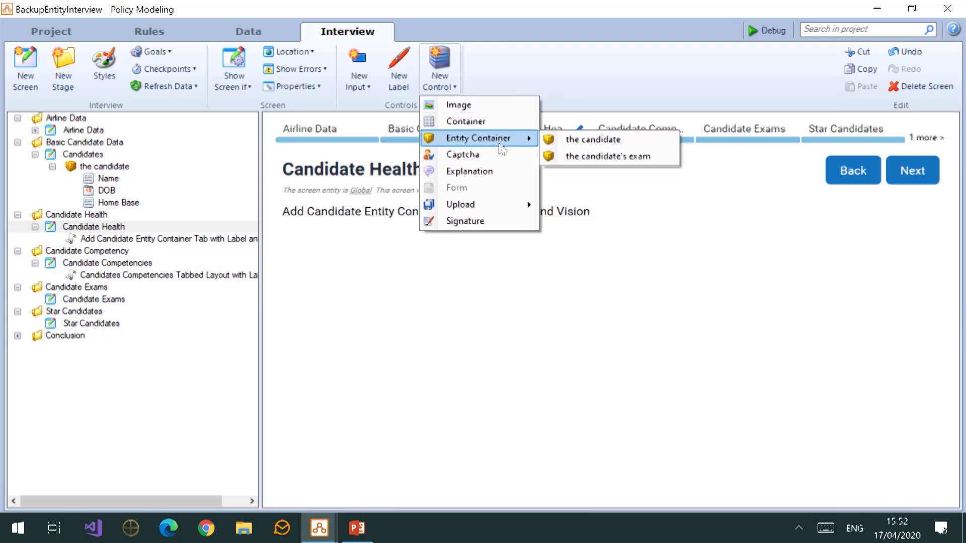
pyautogui.click(562, 141)
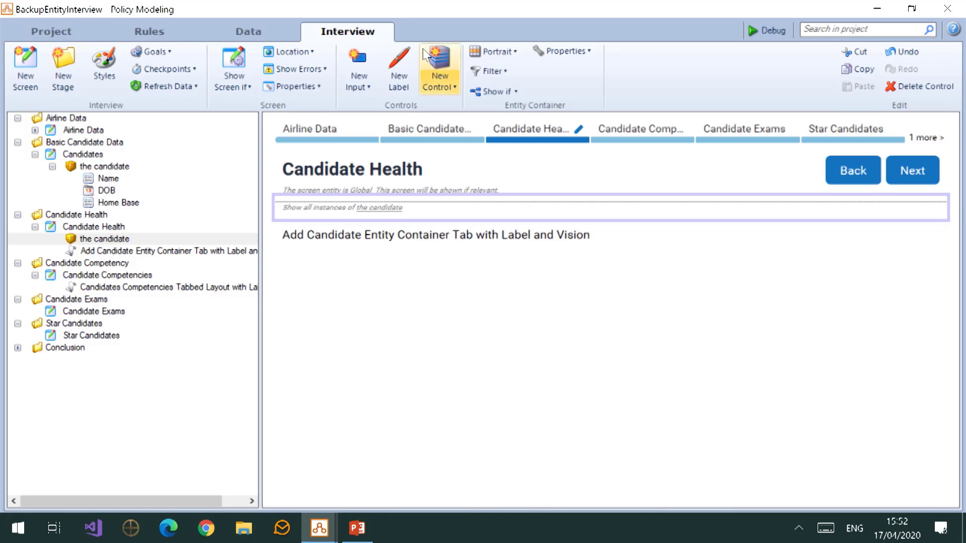
# Add a new label and an input for the candidate's vision score inside the candidate container
pyautogui.click(400, 74)
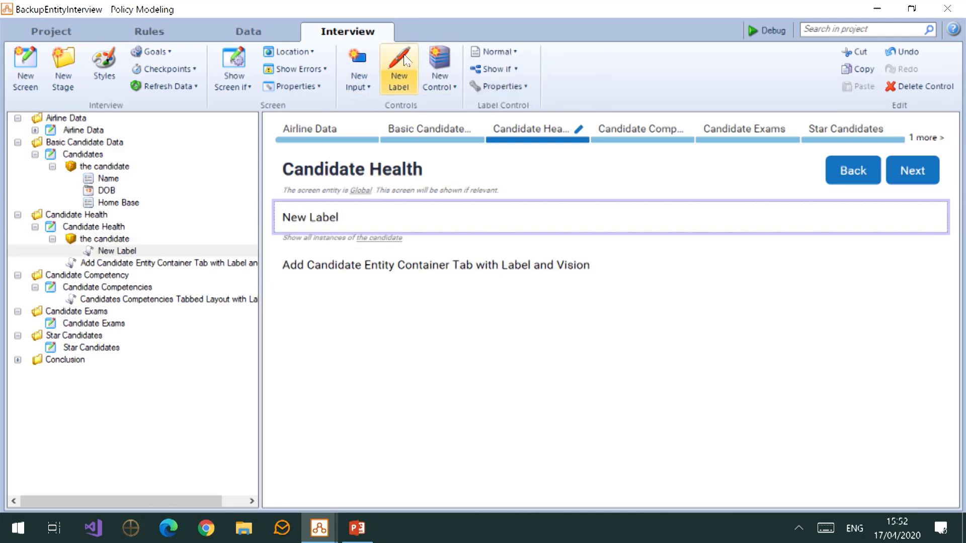
pyautogui.click(371, 82)
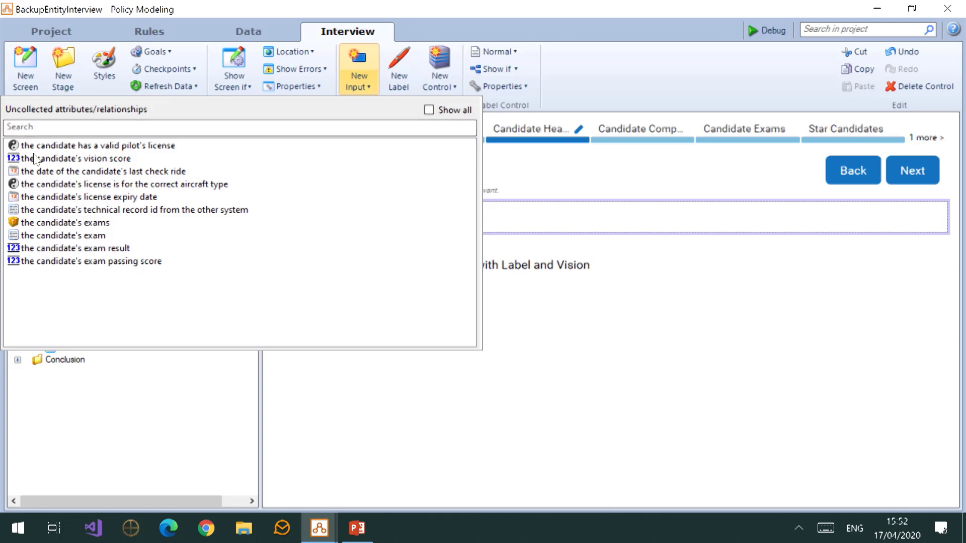
pyautogui.click(101, 158)
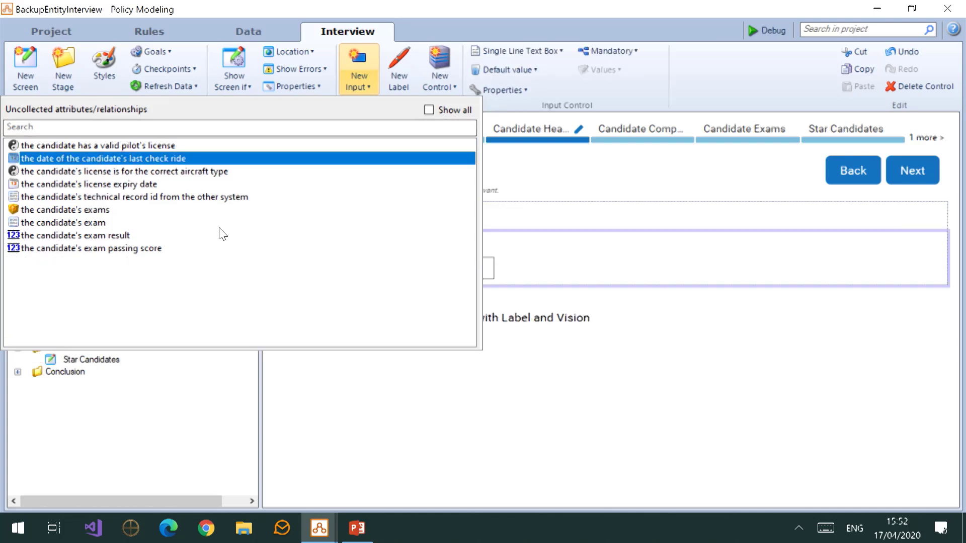
pyautogui.click(663, 411)
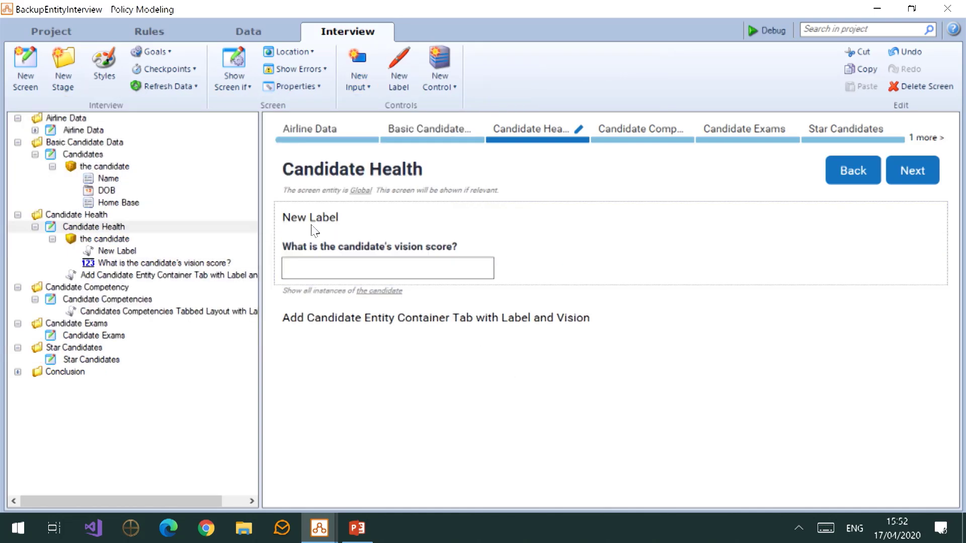
# Replace the new label's text in the candidate container with the substitution %candidate%
pyautogui.click(334, 263)
pyautogui.click(126, 240)
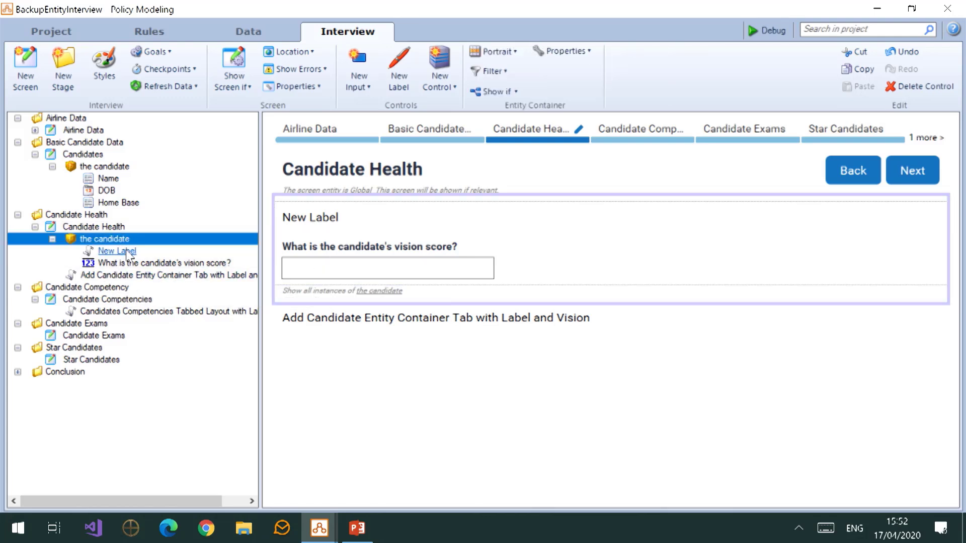
pyautogui.click(304, 221)
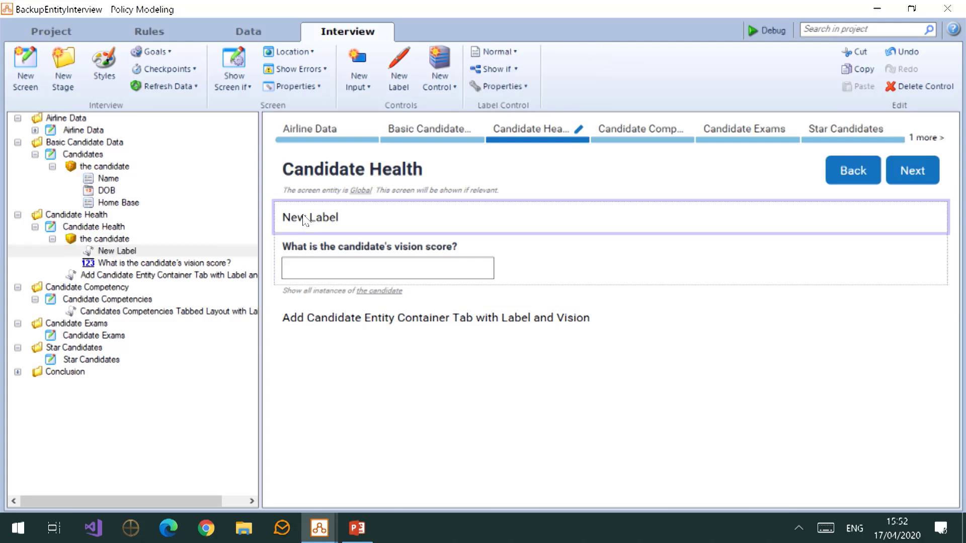
pyautogui.click(304, 221)
pyautogui.write('%%')
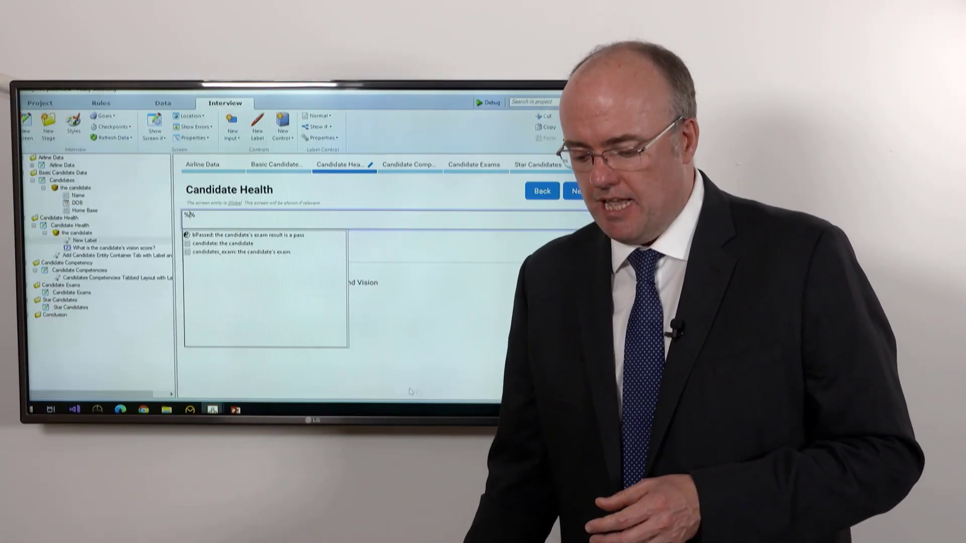
pyautogui.doubleClick(230, 244)
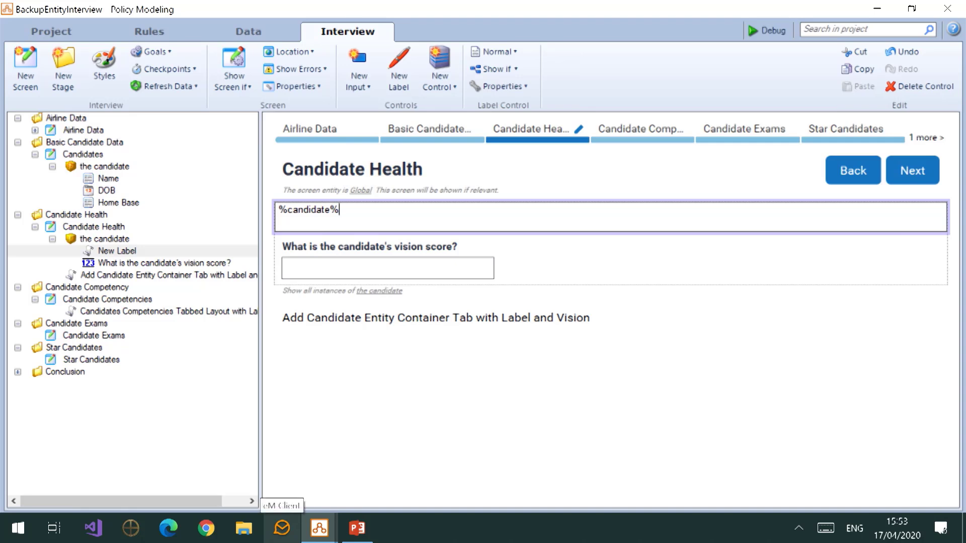
pyautogui.click(455, 367)
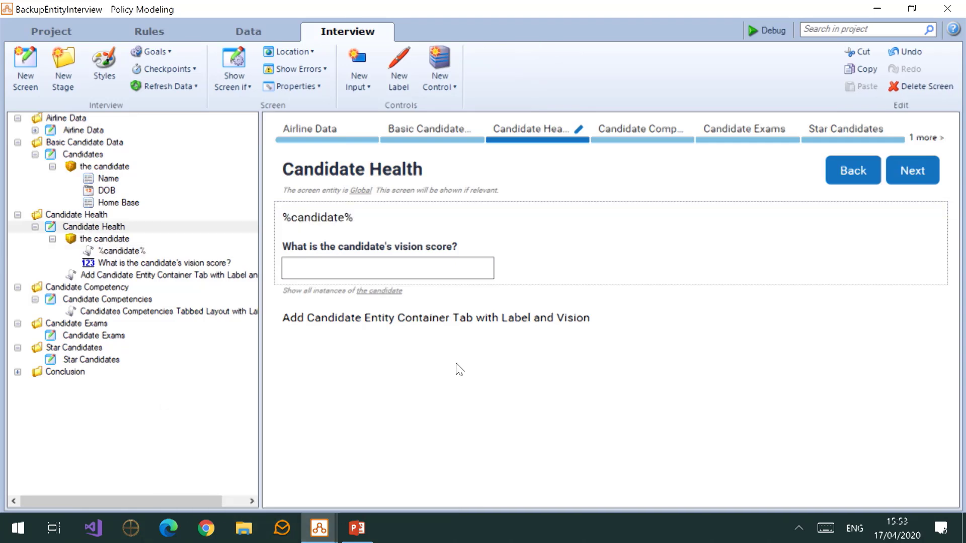
# Give the candidate's home base attribute the name "home_base" in the data model
pyautogui.click(240, 29)
pyautogui.click(99, 130)
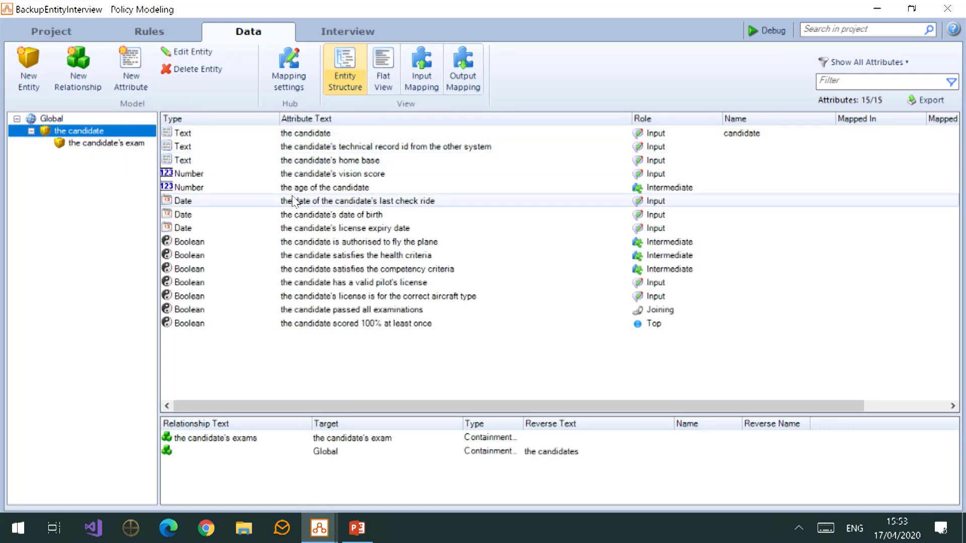
pyautogui.doubleClick(331, 160)
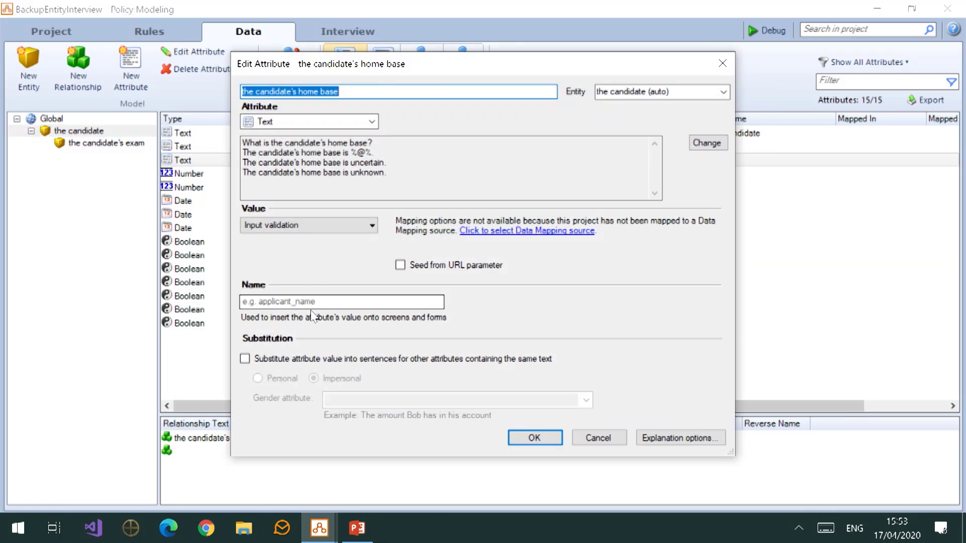
pyautogui.click(315, 301)
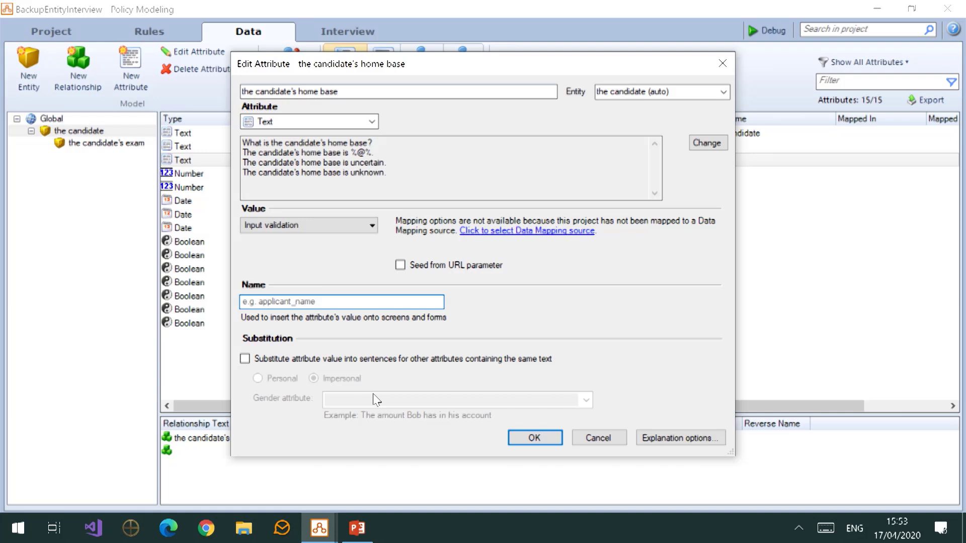
pyautogui.write('home')
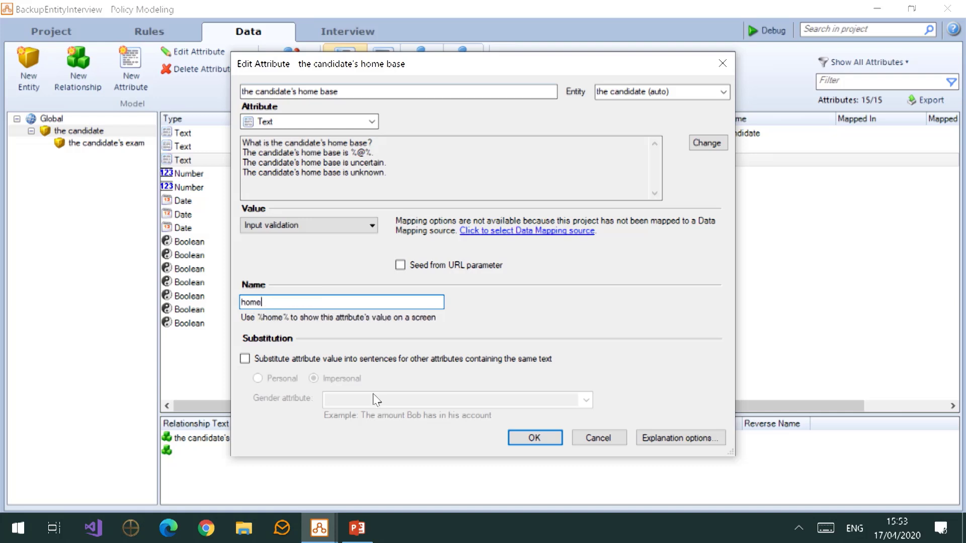
pyautogui.write('_base')
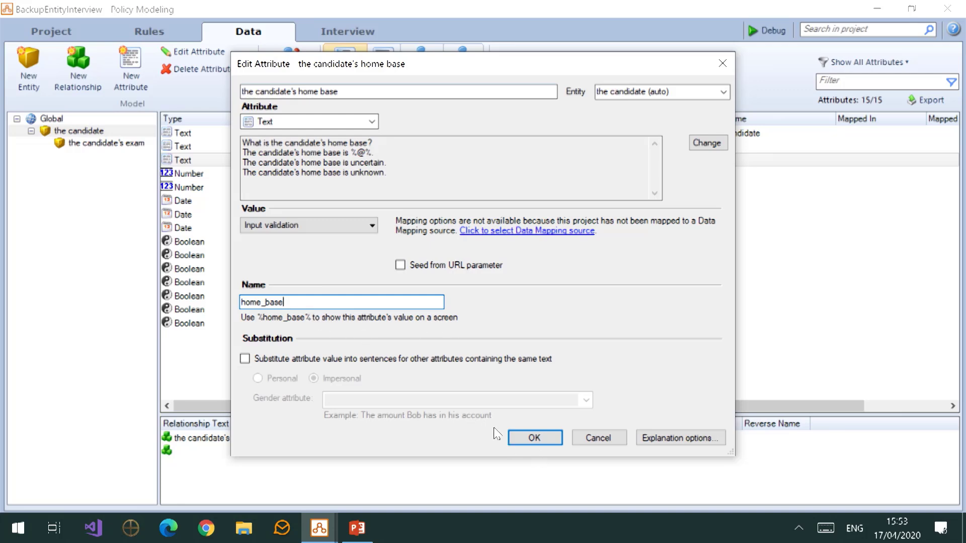
pyautogui.click(535, 438)
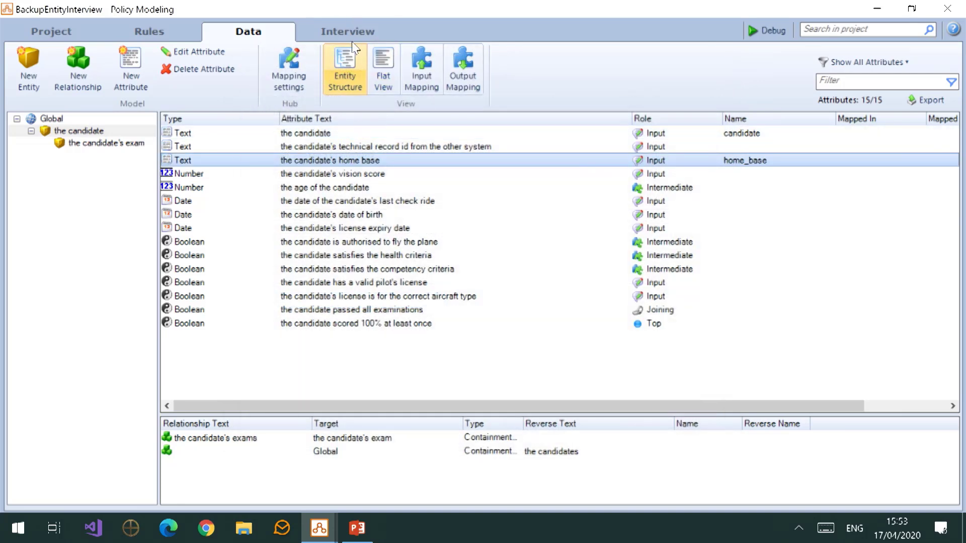
# Extend the candidate label on the Candidate Health screen to read "%candidate% (based in %home_base%)"
pyautogui.click(348, 36)
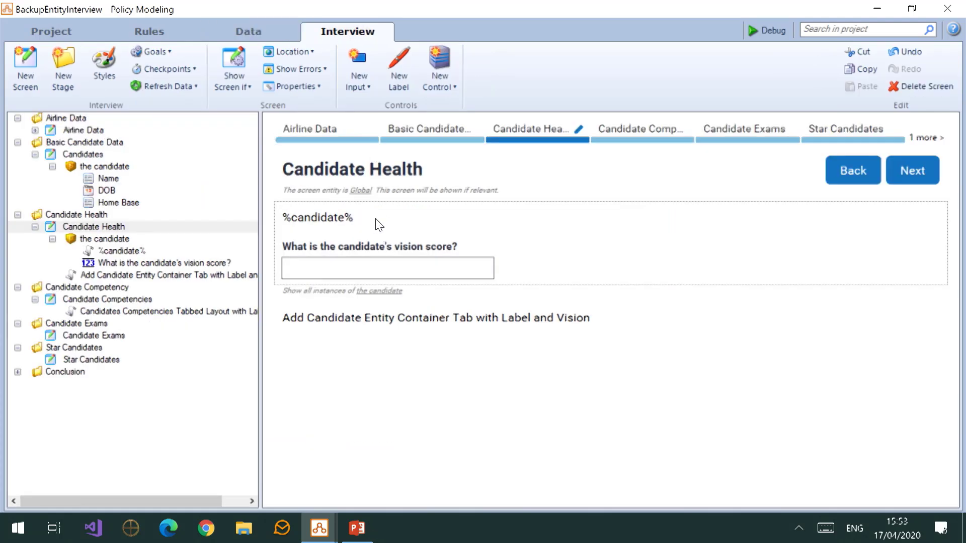
pyautogui.click(375, 216)
pyautogui.click(374, 216)
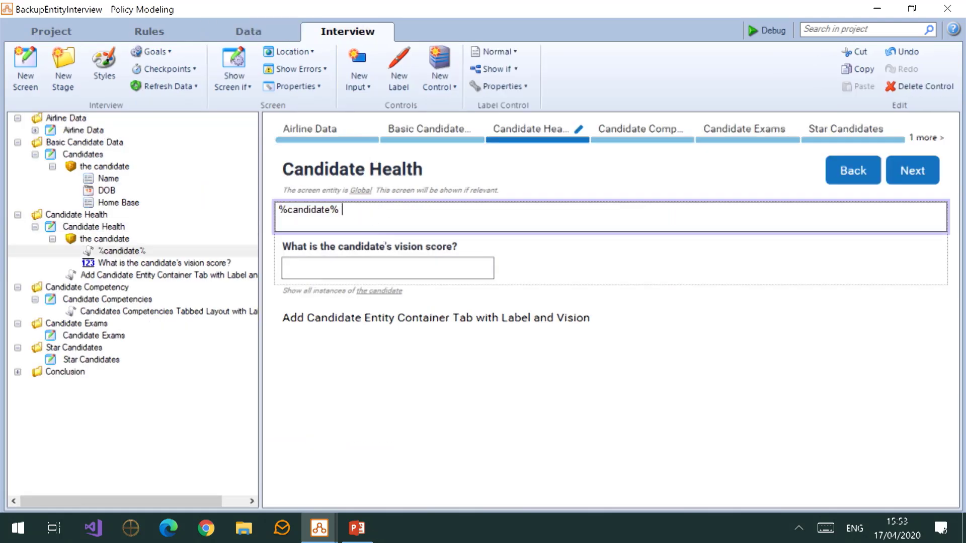
pyautogui.write('(based in %%')
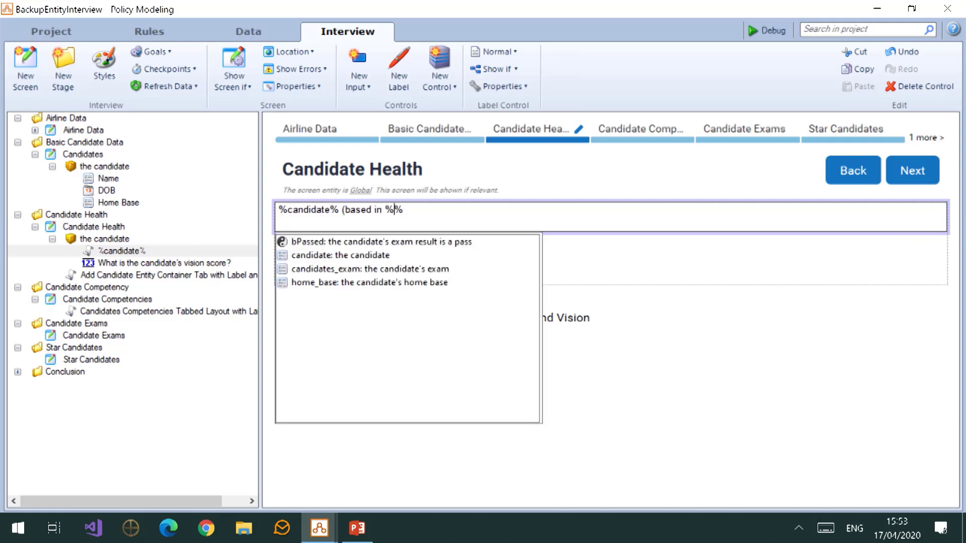
pyautogui.doubleClick(426, 284)
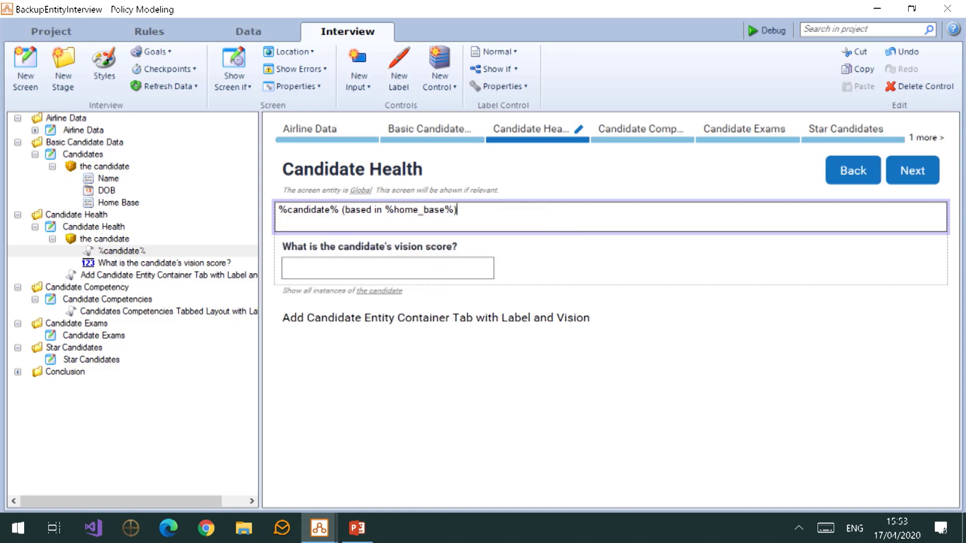
pyautogui.click(583, 455)
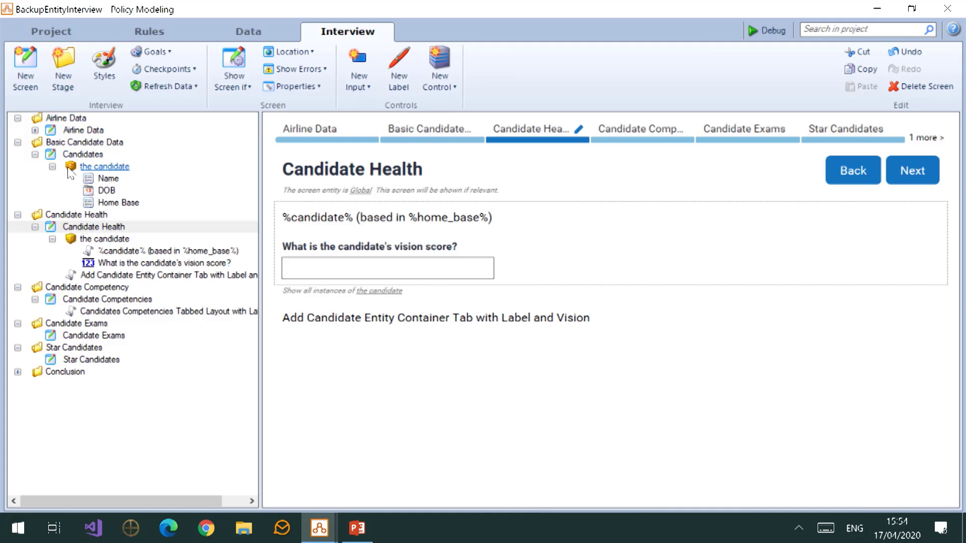
# Change the layout of the candidate entity container on the Candidate Health screen to Tabular
pyautogui.click(77, 239)
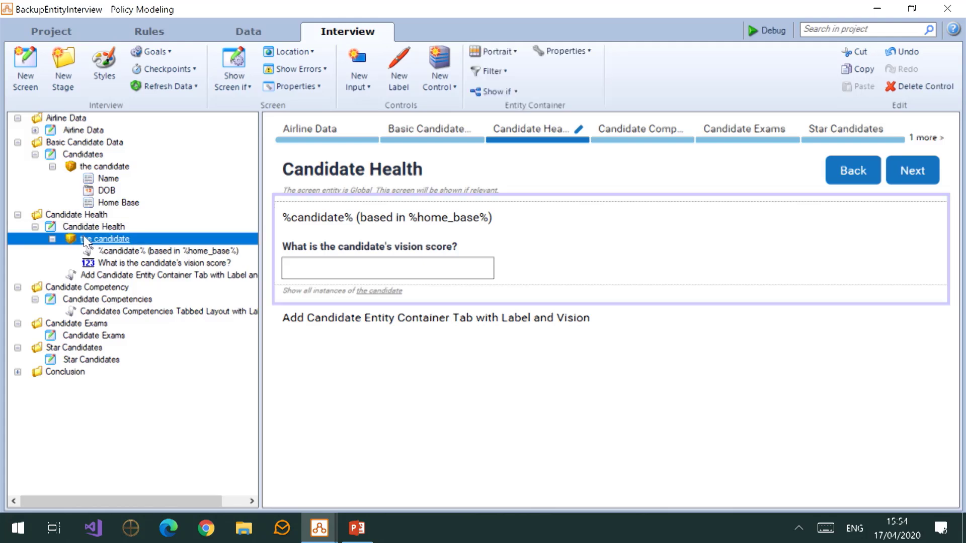
pyautogui.click(511, 52)
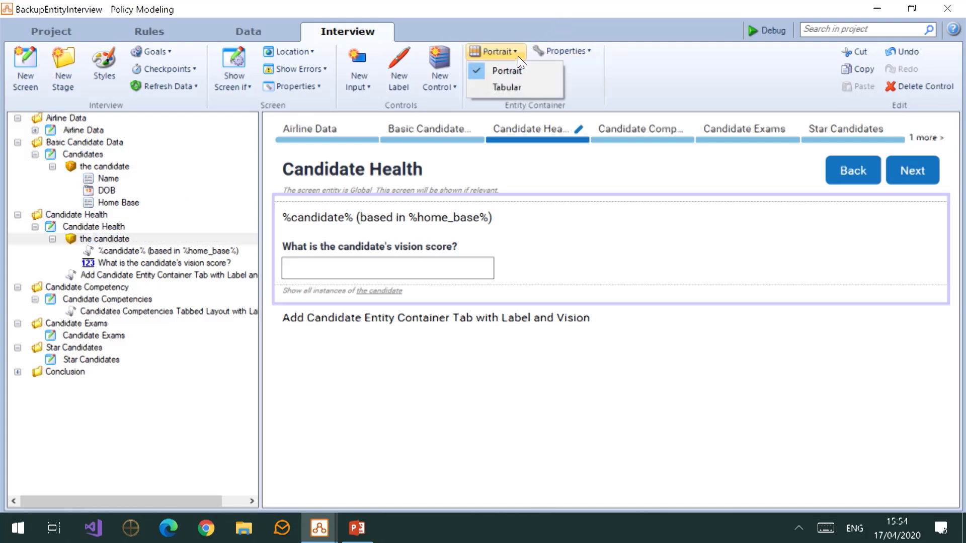
pyautogui.click(512, 82)
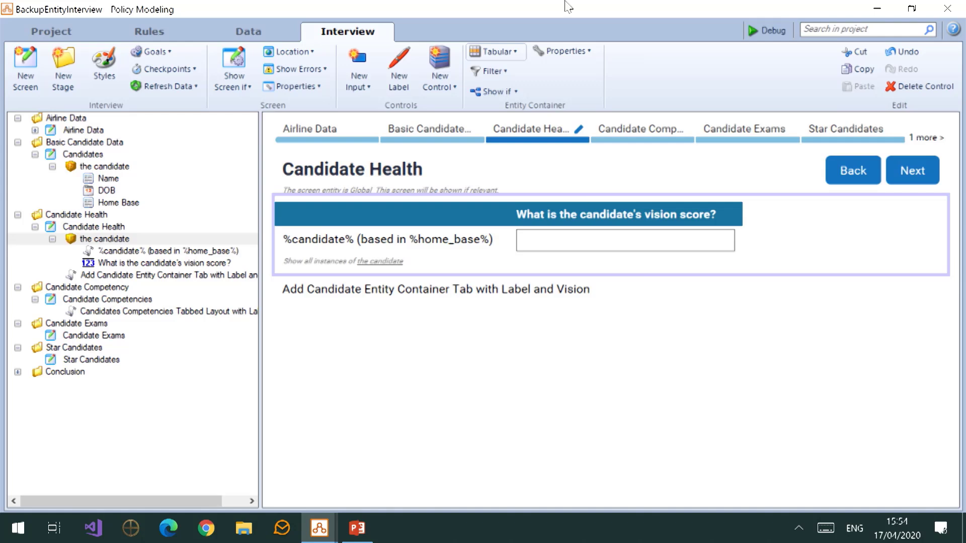
# Replace the vision score question text in the candidate table with "Vision Score"
pyautogui.doubleClick(599, 207)
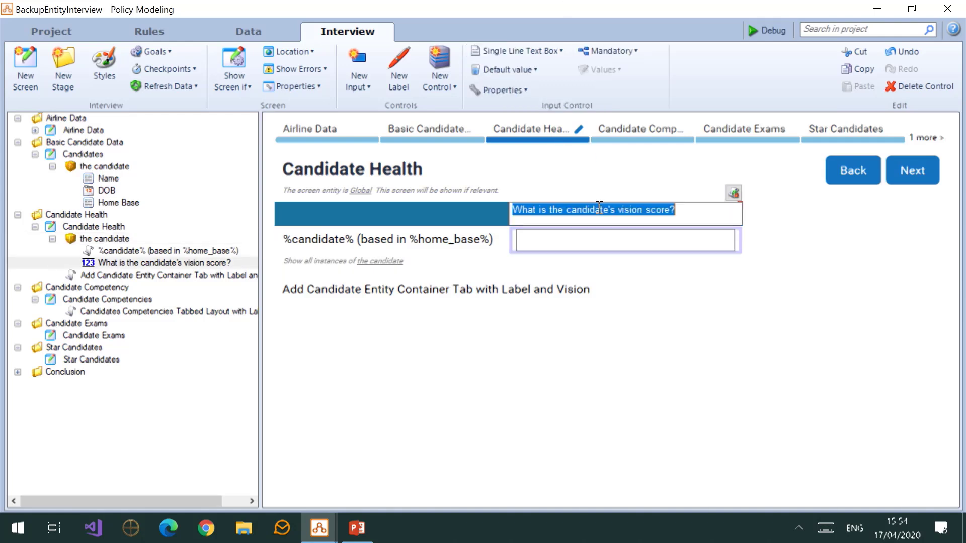
pyautogui.write('Vis')
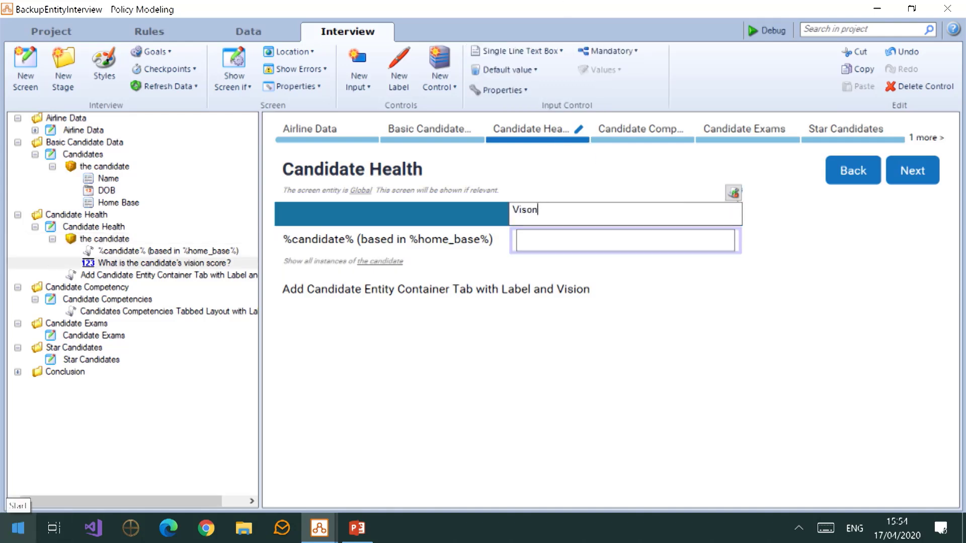
pyautogui.write('ion Scoew')
pyautogui.write('re')
pyautogui.press('Return')
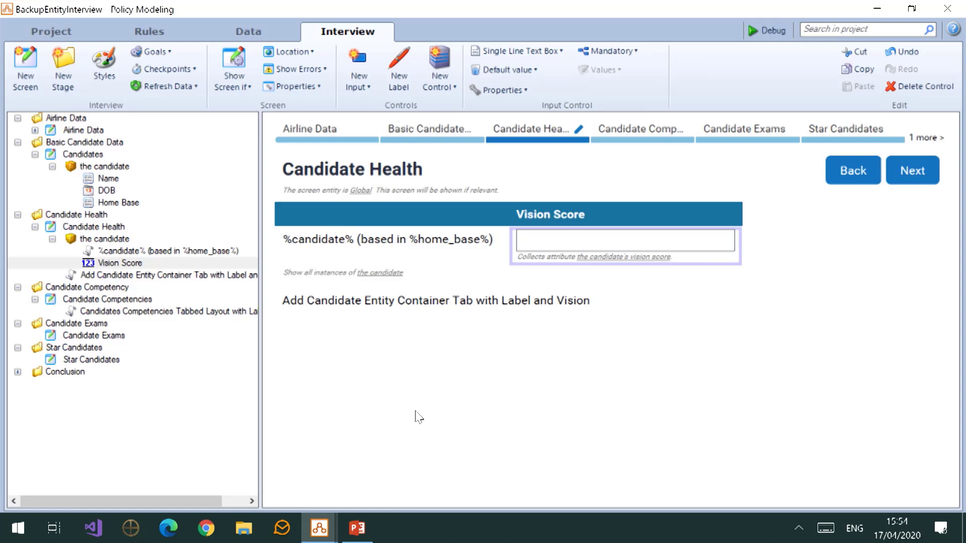
pyautogui.click(252, 31)
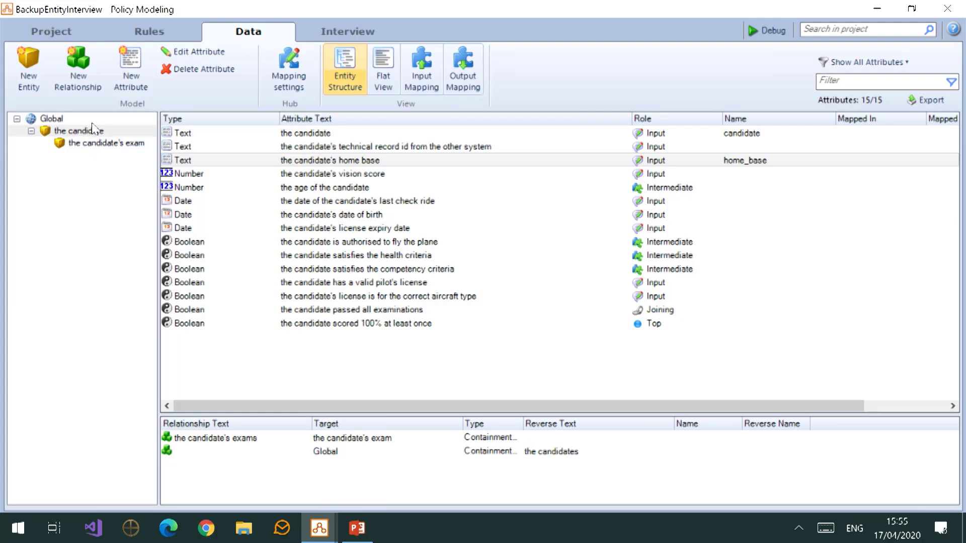
pyautogui.click(307, 33)
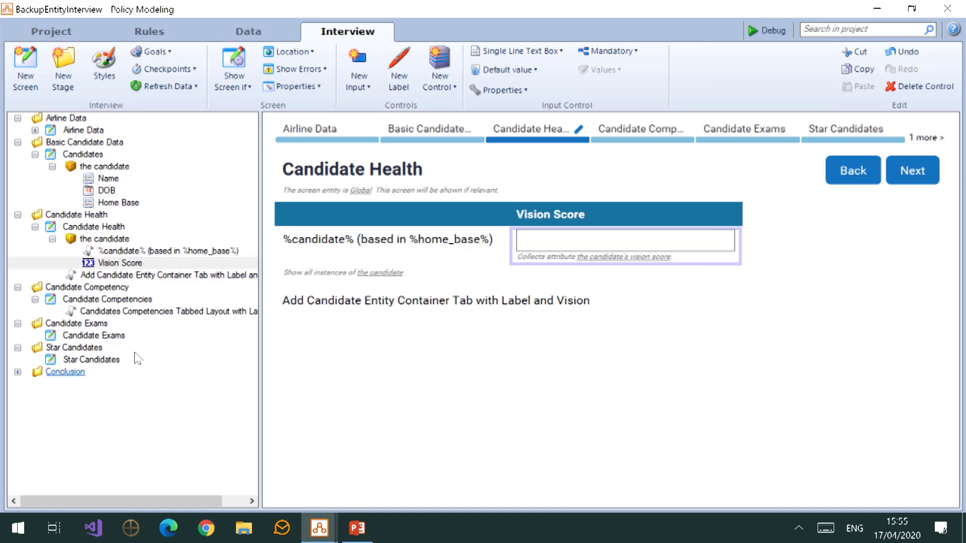
# Add an entity container for the candidate with a new label inside it to the Candidate Competencies screen
pyautogui.click(126, 299)
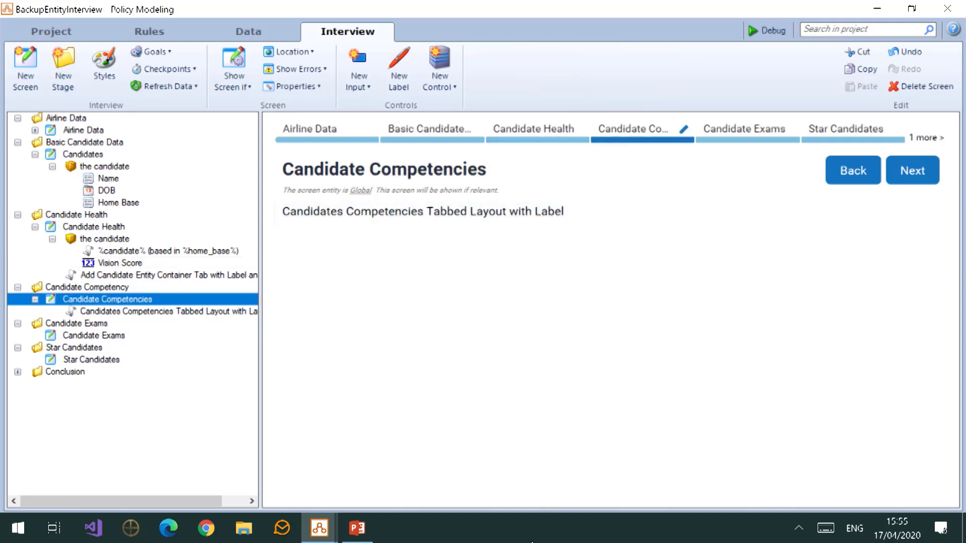
pyautogui.click(448, 81)
pyautogui.moveTo(509, 133)
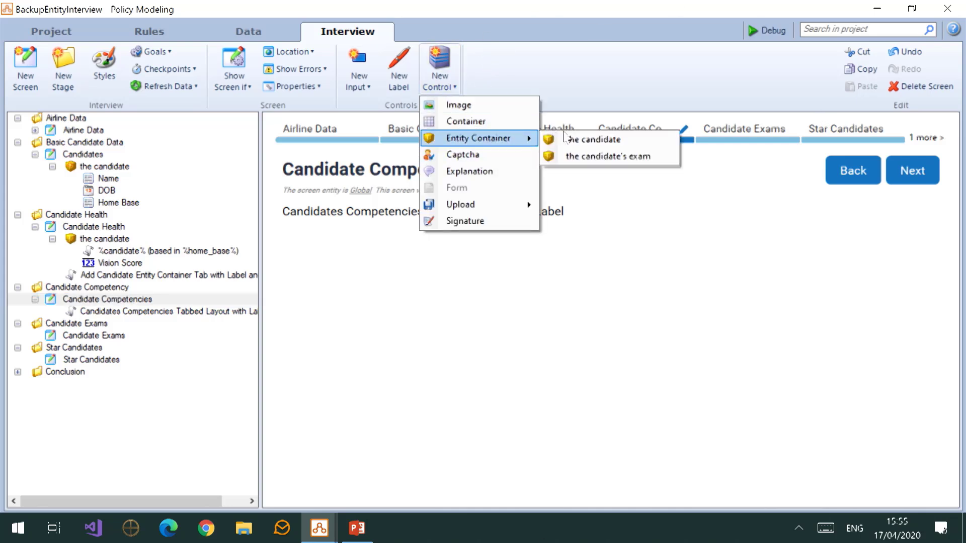
pyautogui.click(580, 144)
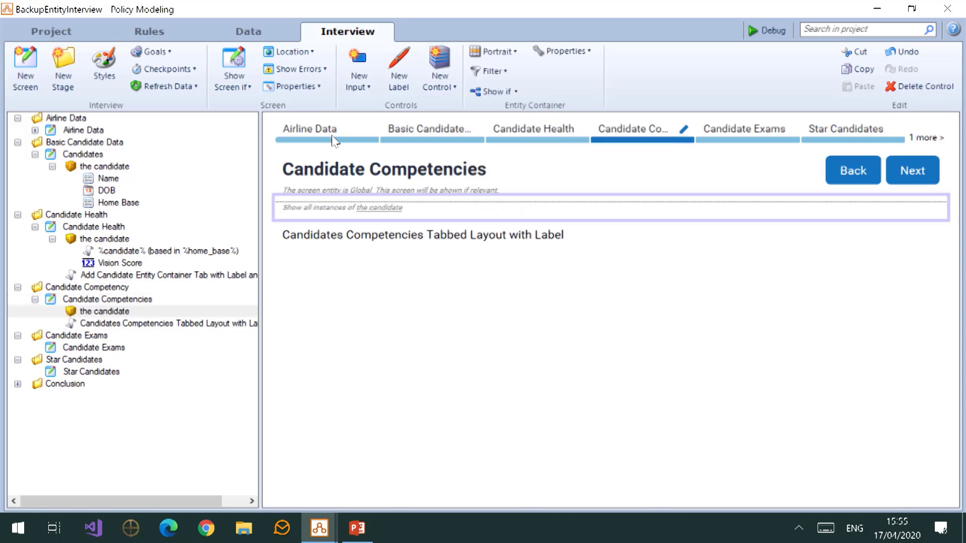
pyautogui.click(397, 75)
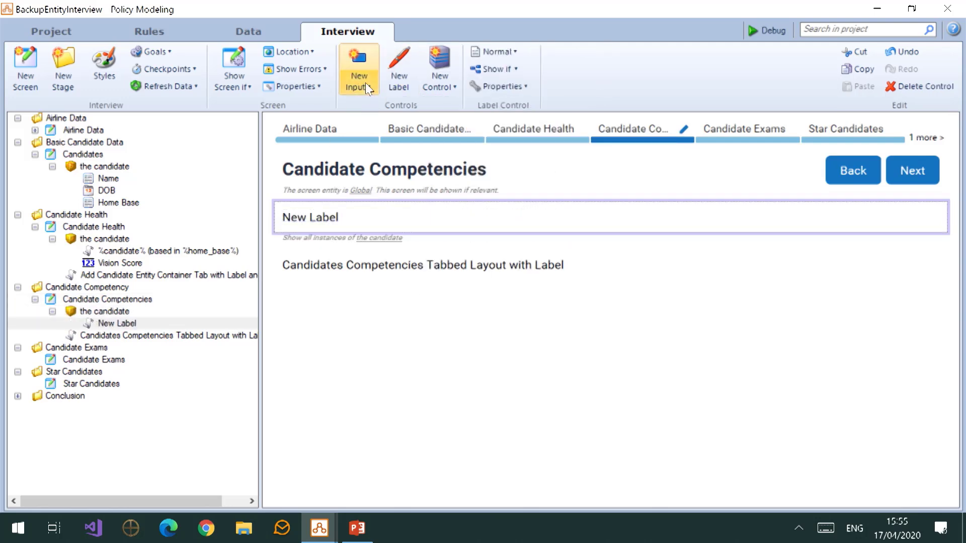
# Add inputs for valid pilot's license, last check ride date, correct aircraft type and license expiry date to the Candidate Competencies container
pyautogui.click(366, 82)
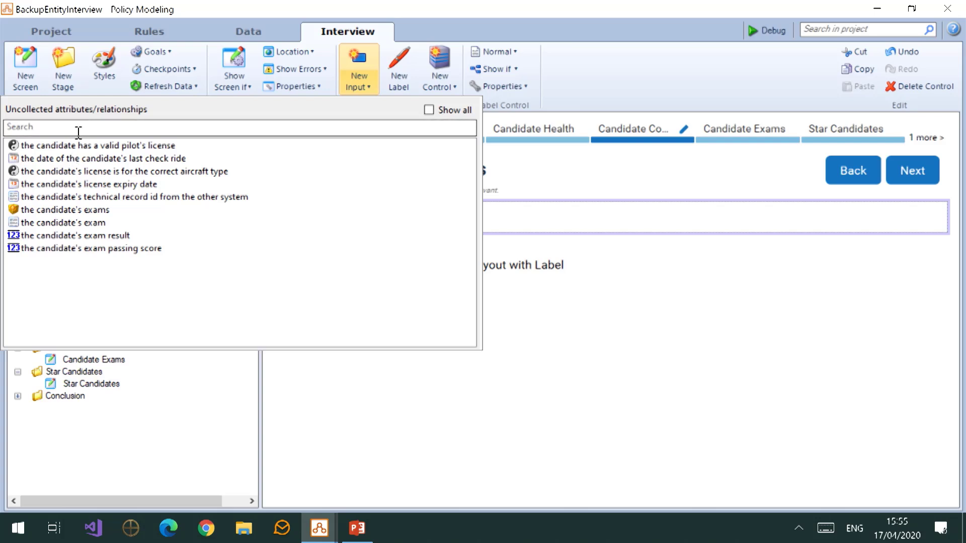
pyautogui.click(69, 146)
pyautogui.click(70, 146)
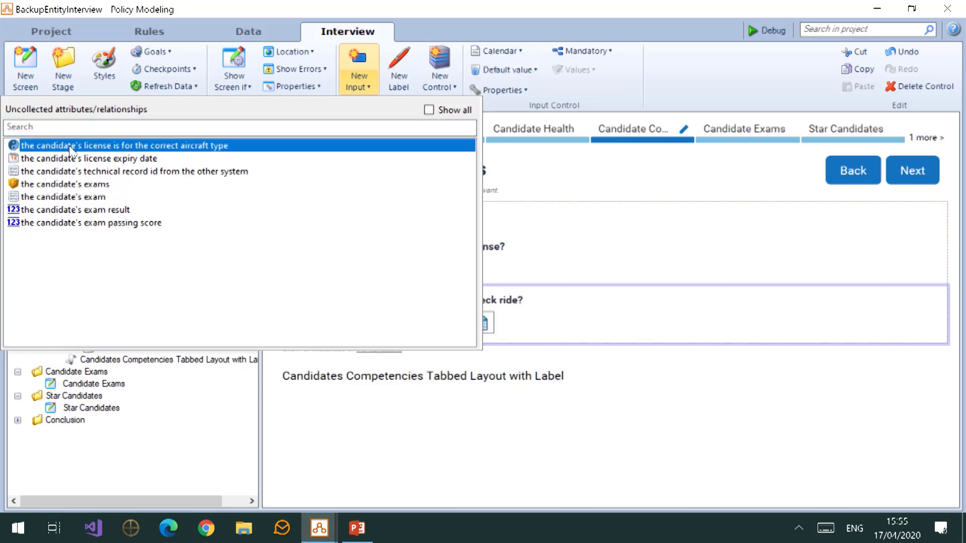
pyautogui.click(70, 146)
pyautogui.click(70, 146)
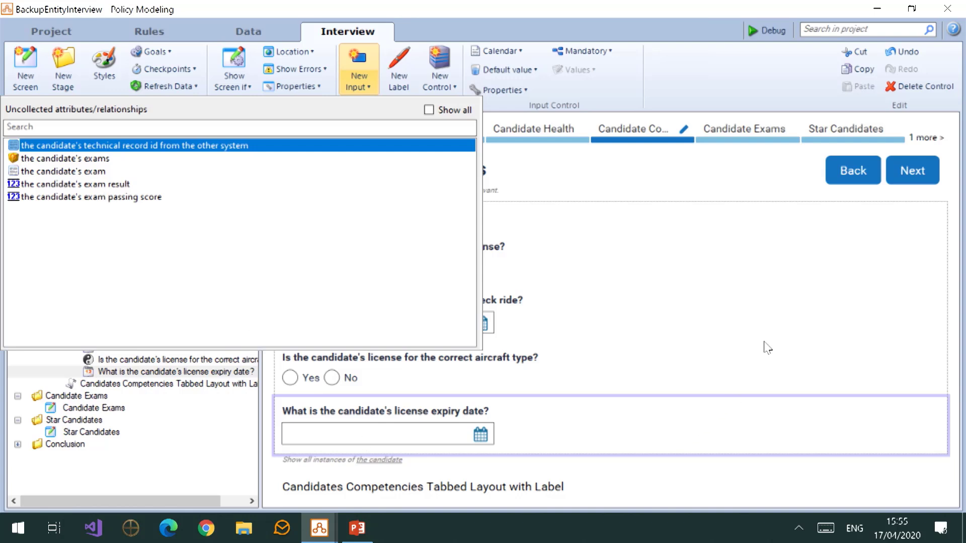
pyautogui.click(761, 332)
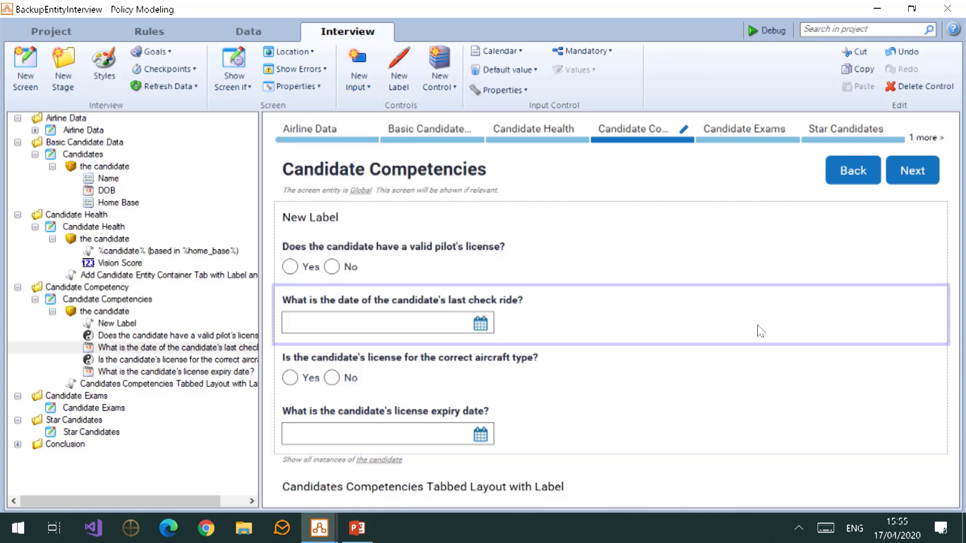
# Replace the new label's text on the Candidate Competencies screen with the substitution %candidate%
pyautogui.click(103, 311)
pyautogui.click(352, 229)
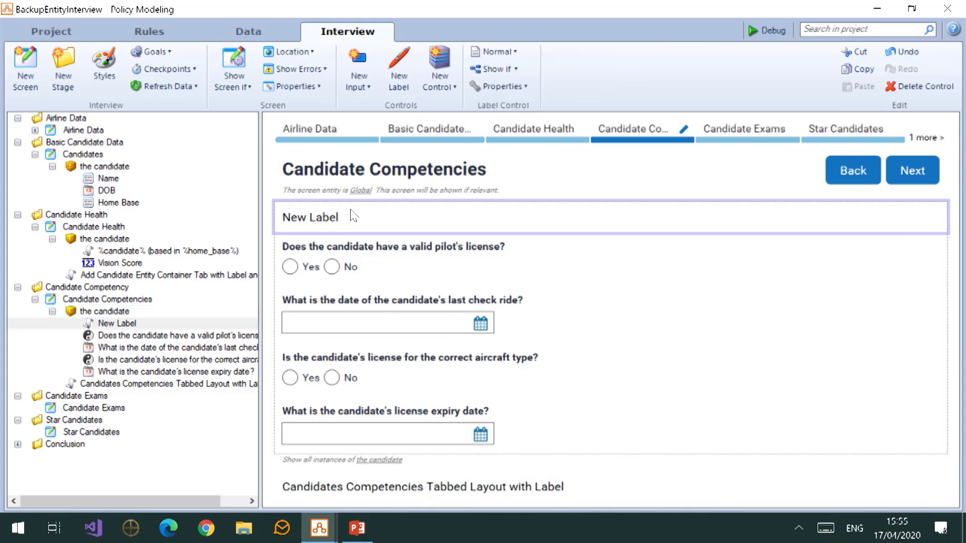
pyautogui.click(352, 209)
pyautogui.write('%%')
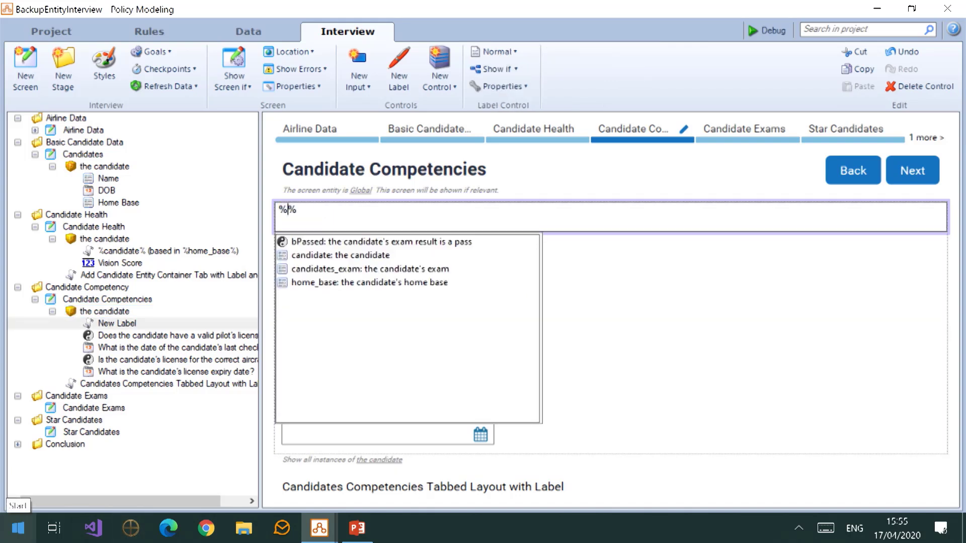
pyautogui.doubleClick(341, 255)
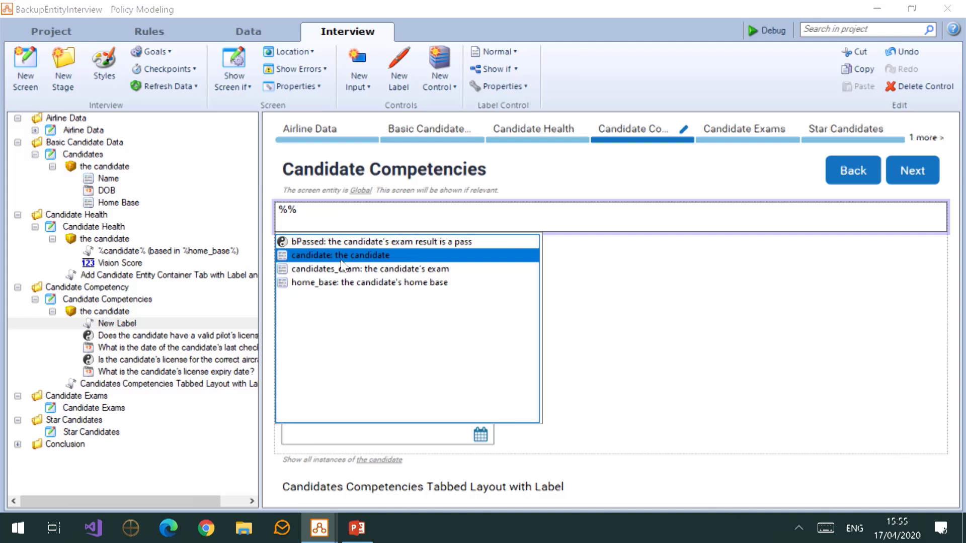
pyautogui.click(102, 321)
pyautogui.click(106, 312)
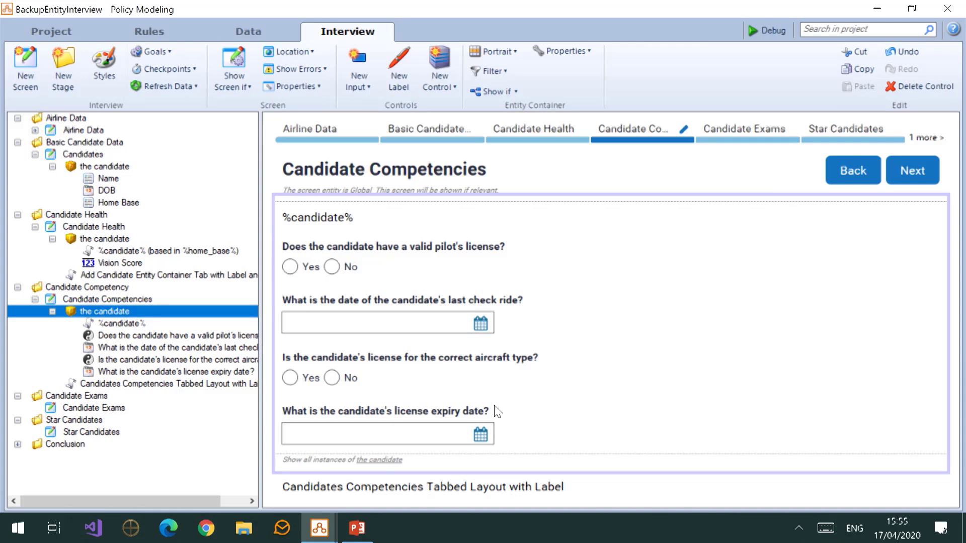
# Add an entity collect for the candidate's exams to the Candidate Exams screen
pyautogui.click(95, 408)
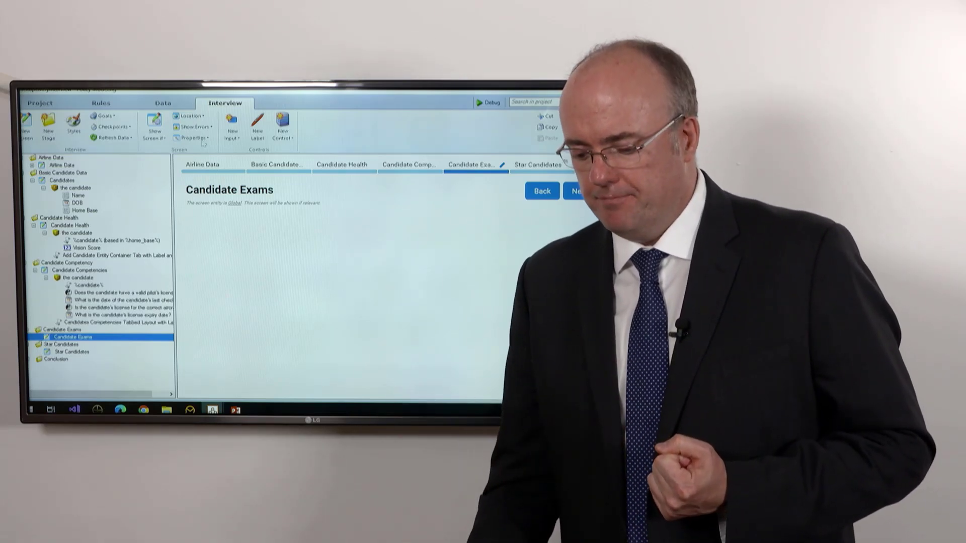
pyautogui.click(240, 140)
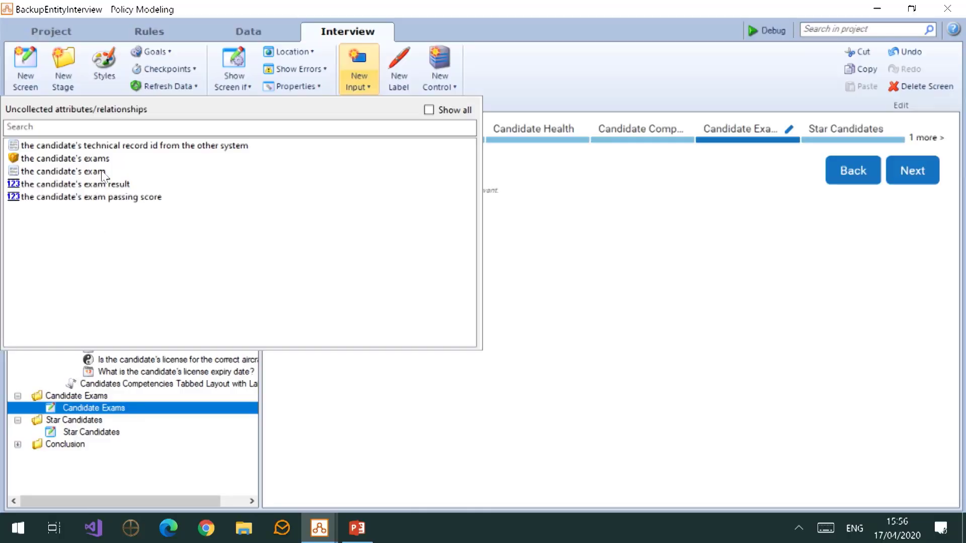
pyautogui.click(104, 159)
pyautogui.click(524, 379)
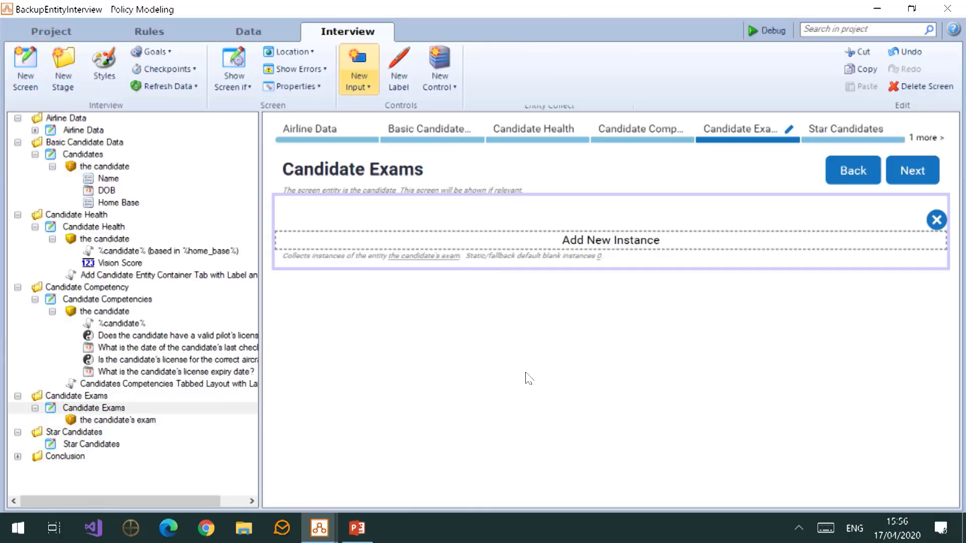
# Change the add-instance text of the candidate's exam collection to "Add Exam"
pyautogui.doubleClick(573, 249)
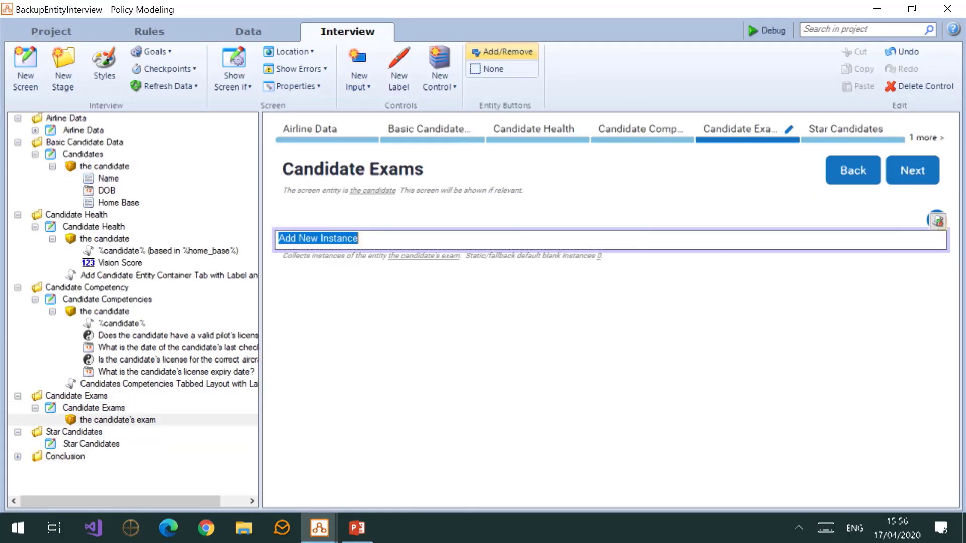
pyautogui.write('Add Exam')
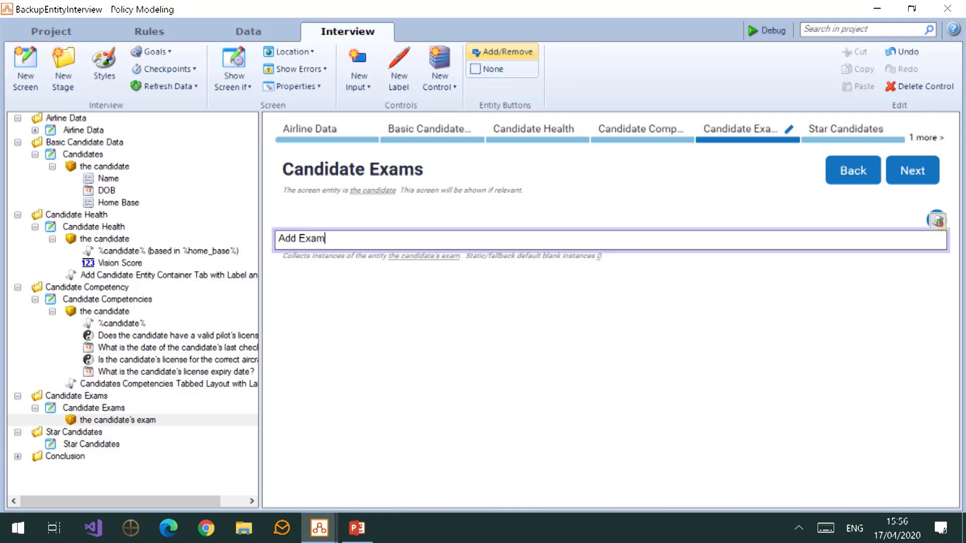
pyautogui.press('Return')
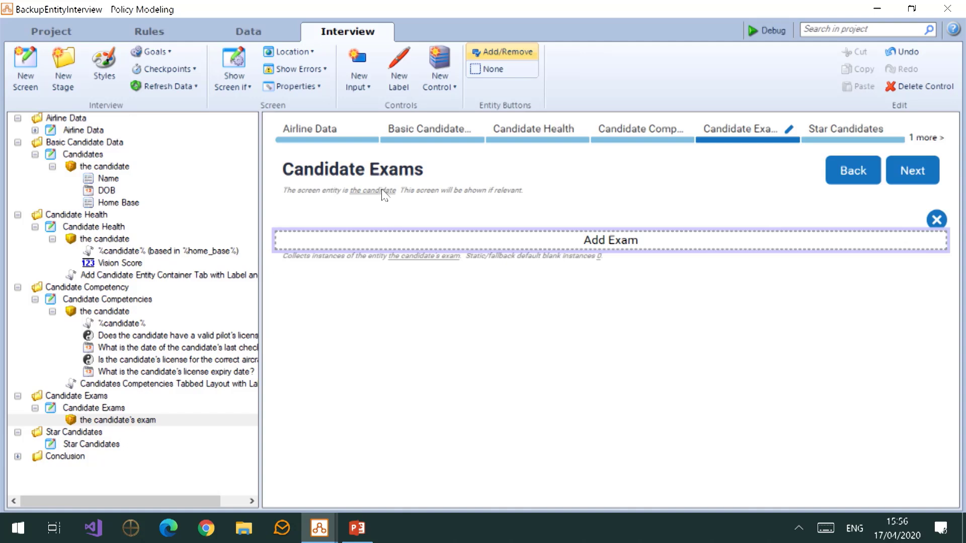
# Add inputs for the candidate's exam, exam result and exam passing score to the exam collection
pyautogui.moveTo(319, 528)
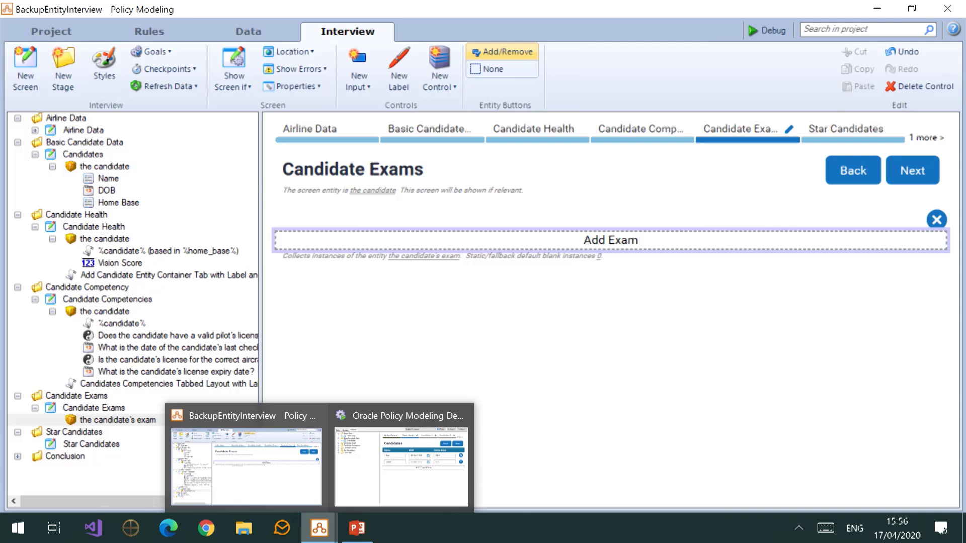
pyautogui.click(351, 69)
pyautogui.click(94, 159)
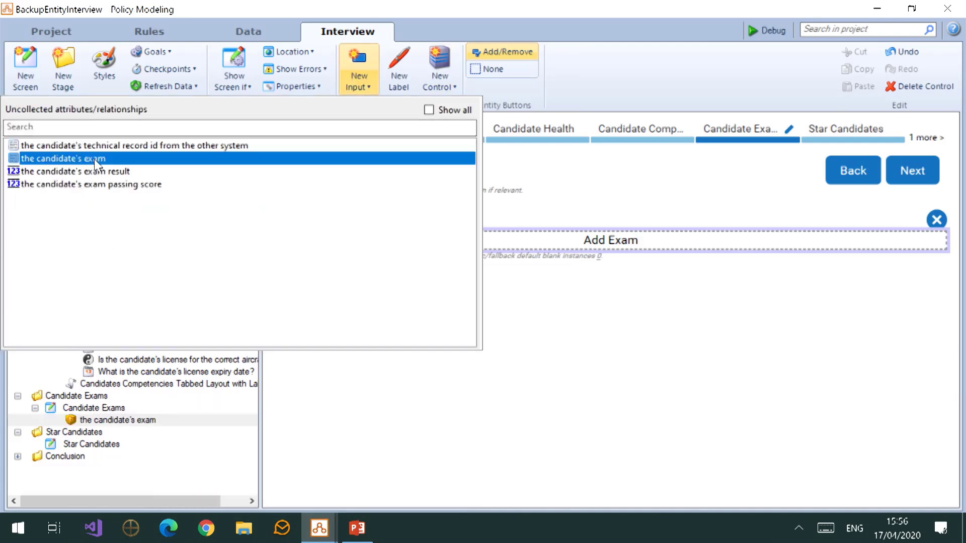
pyautogui.click(94, 159)
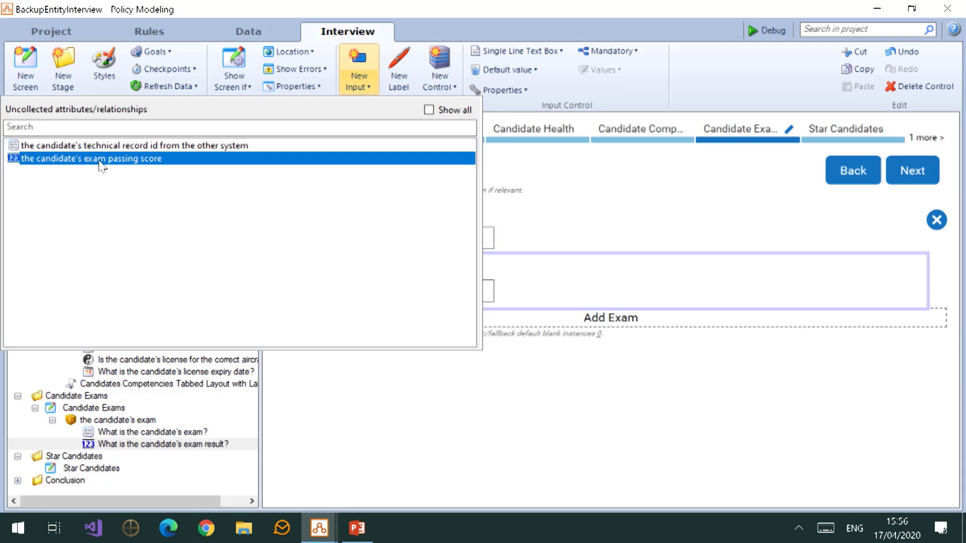
pyautogui.click(100, 160)
pyautogui.click(389, 483)
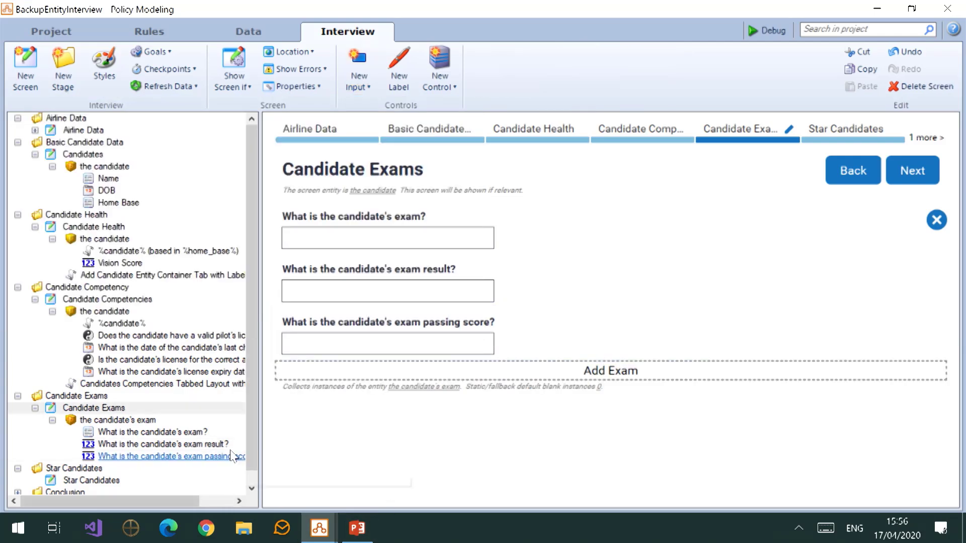
# Switch the candidate's exam collection on the Candidate Exams screen from portrait to Tabular layout
pyautogui.click(173, 419)
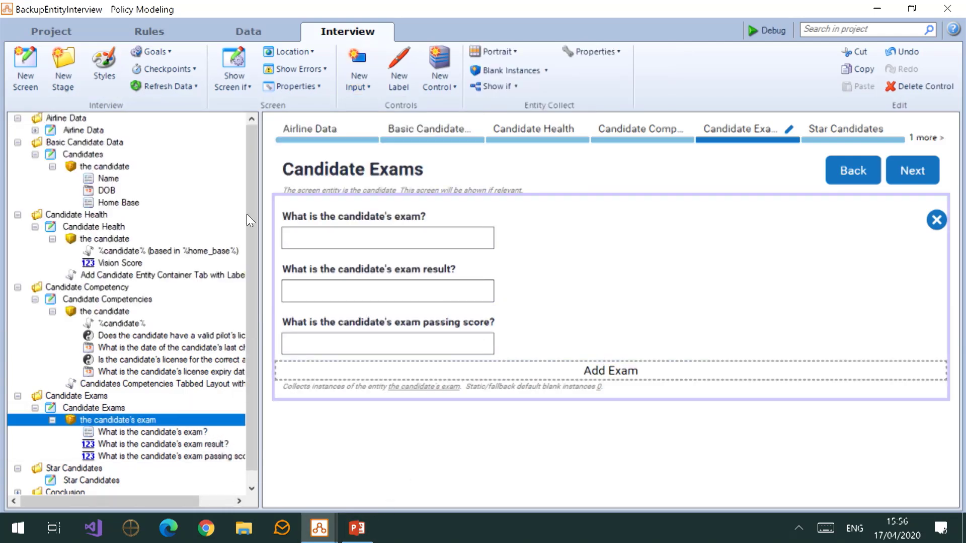
pyautogui.click(495, 51)
pyautogui.click(497, 87)
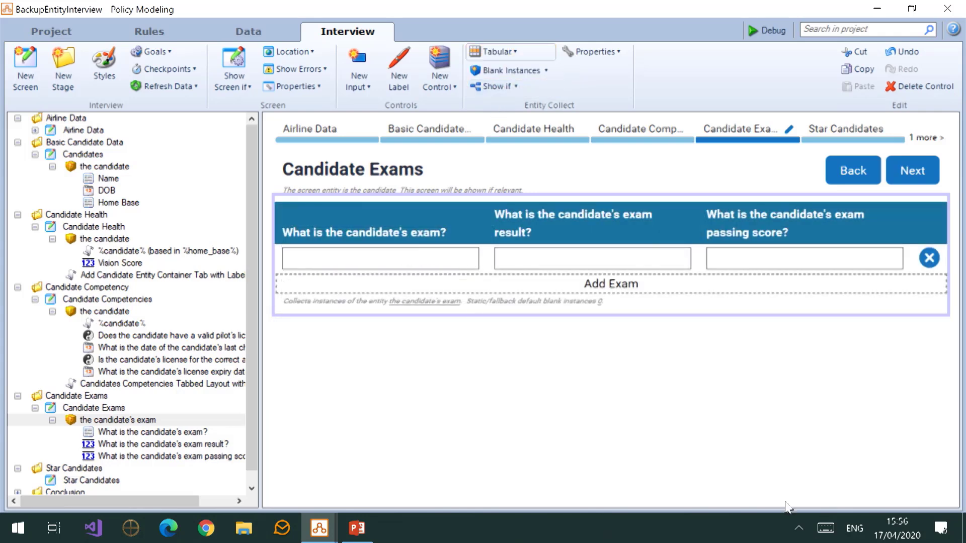
# Rename the three column labels of the exam collection as Exam Code, Result and Passing Score
pyautogui.click(387, 225)
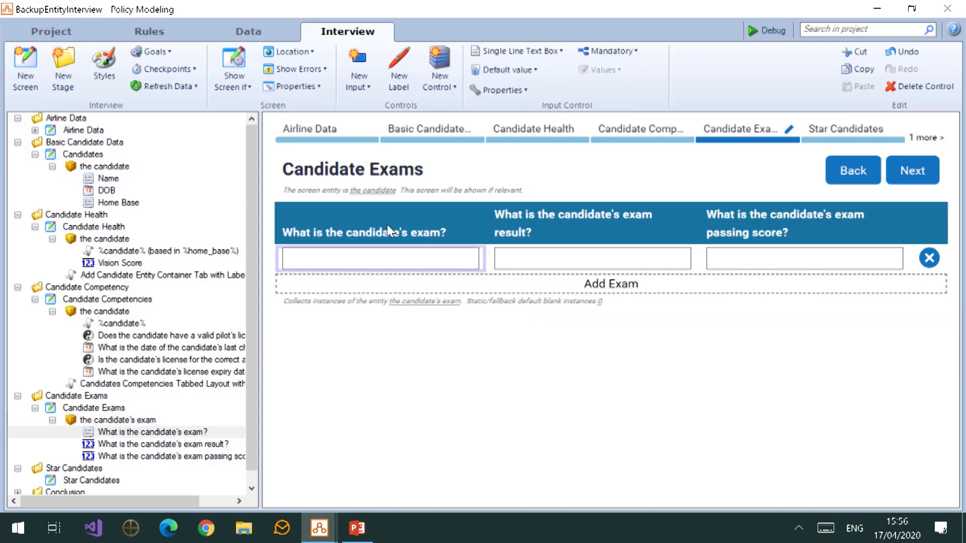
pyautogui.click(387, 225)
pyautogui.write('Exam Code')
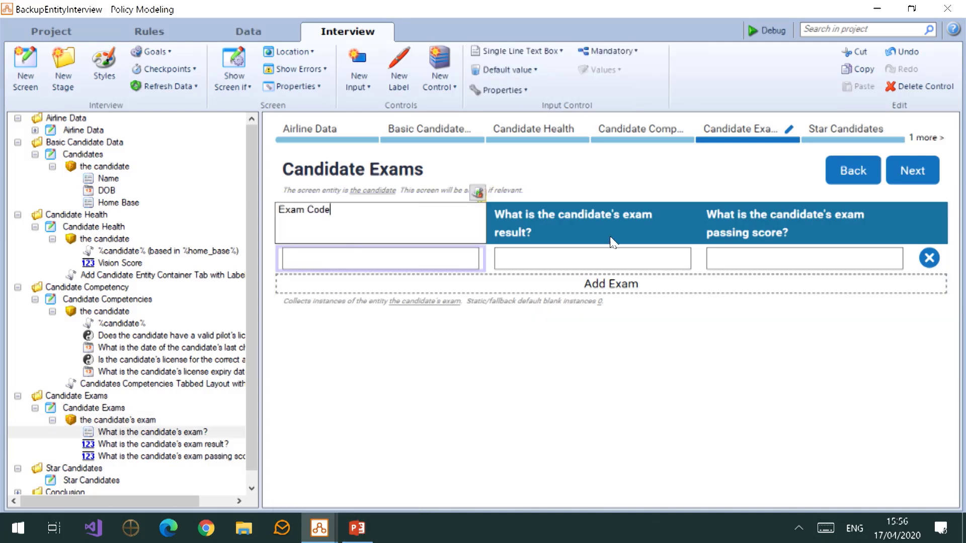
pyautogui.click(602, 209)
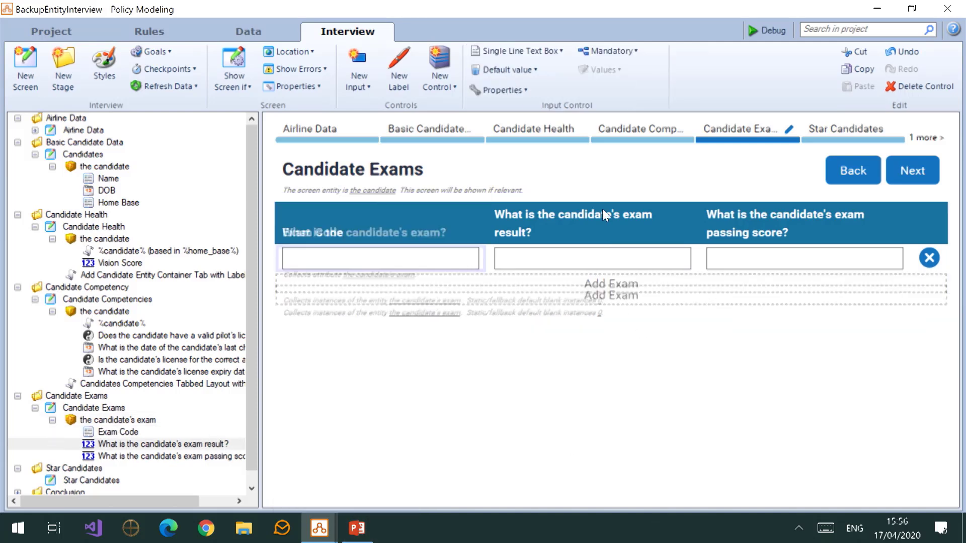
pyautogui.click(603, 209)
pyautogui.write('Result')
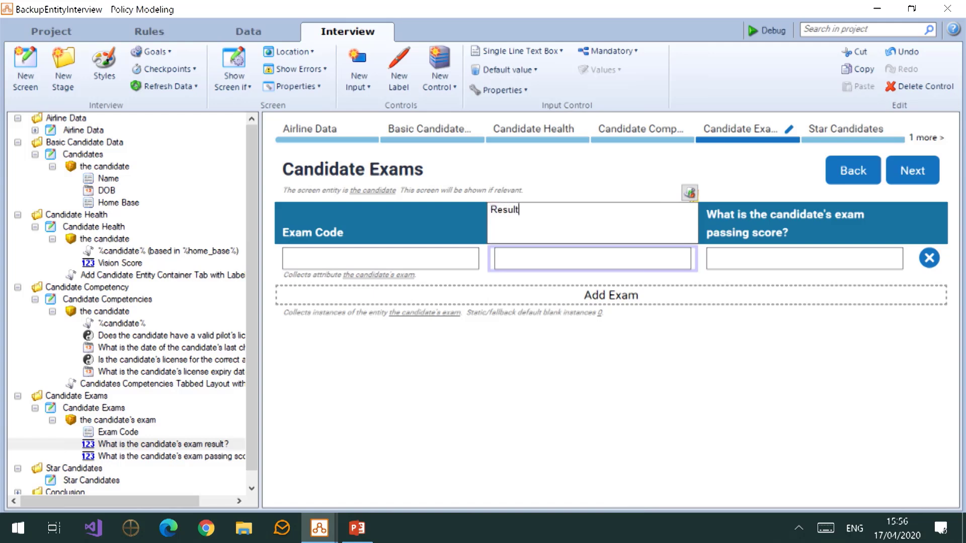
pyautogui.click(750, 233)
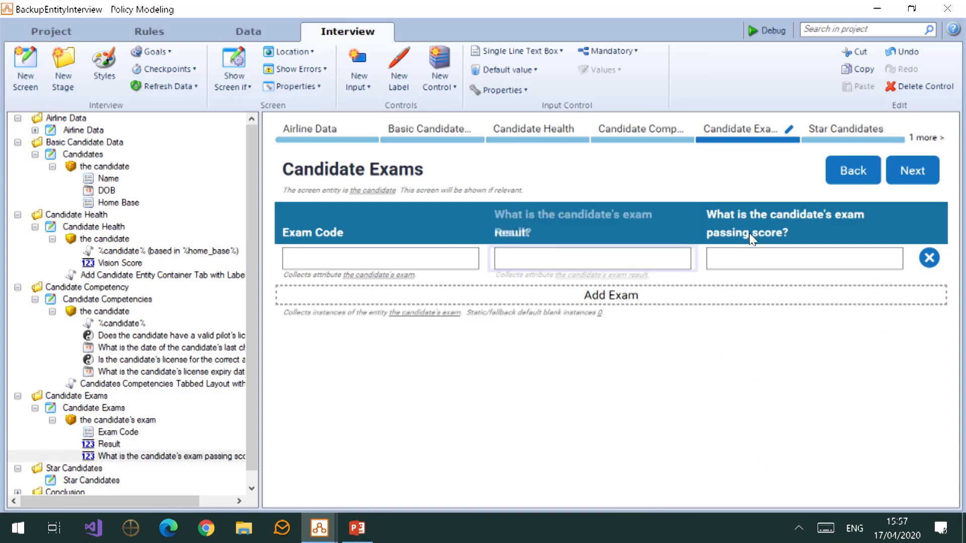
pyautogui.click(750, 234)
pyautogui.write('Passing Score')
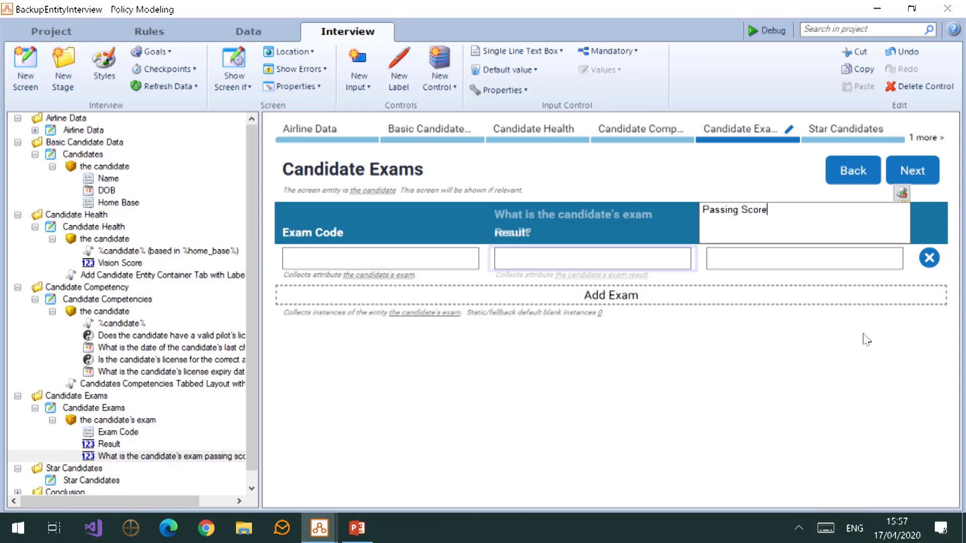
pyautogui.click(796, 417)
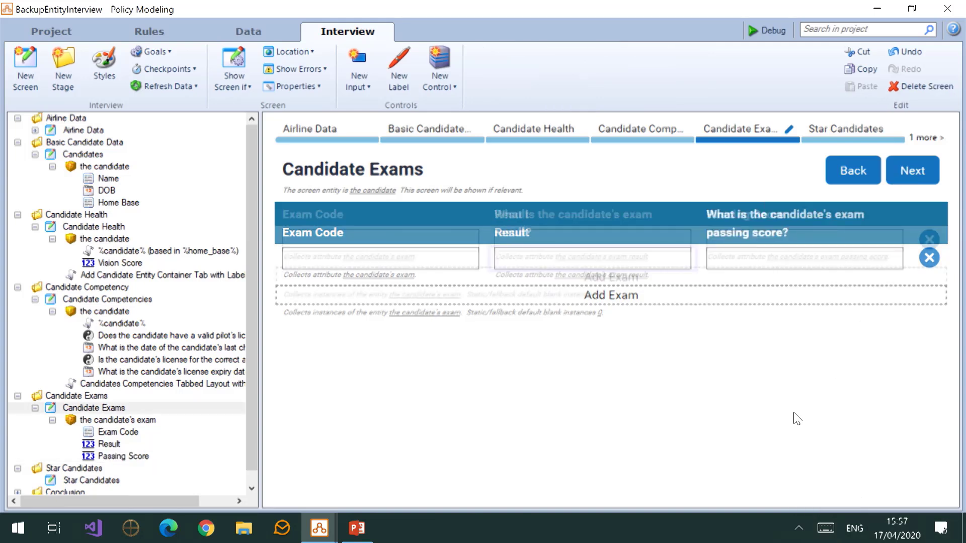
pyautogui.click(445, 259)
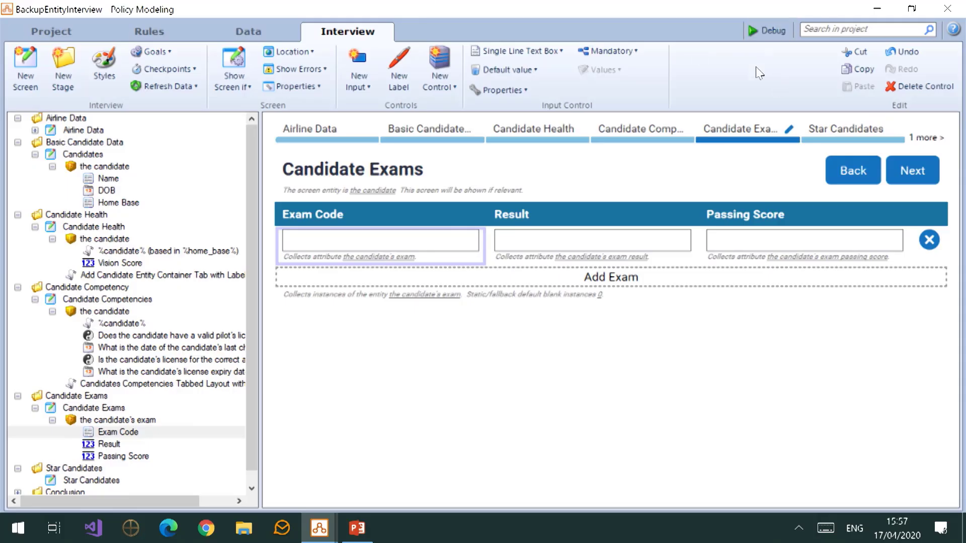
# Debug the interview and enter vision scores 20 and 21 for the two candidates on the Candidate Health screen
pyautogui.click(766, 30)
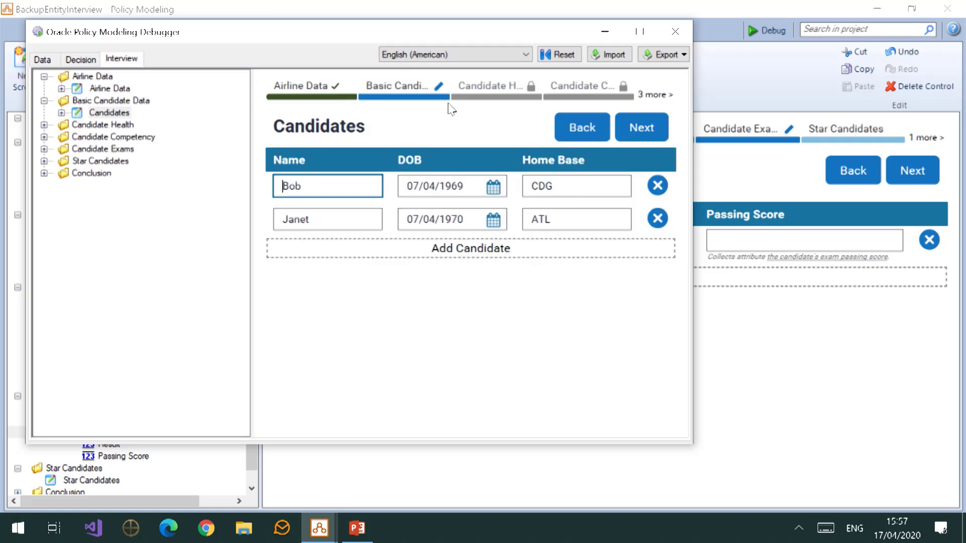
pyautogui.click(631, 141)
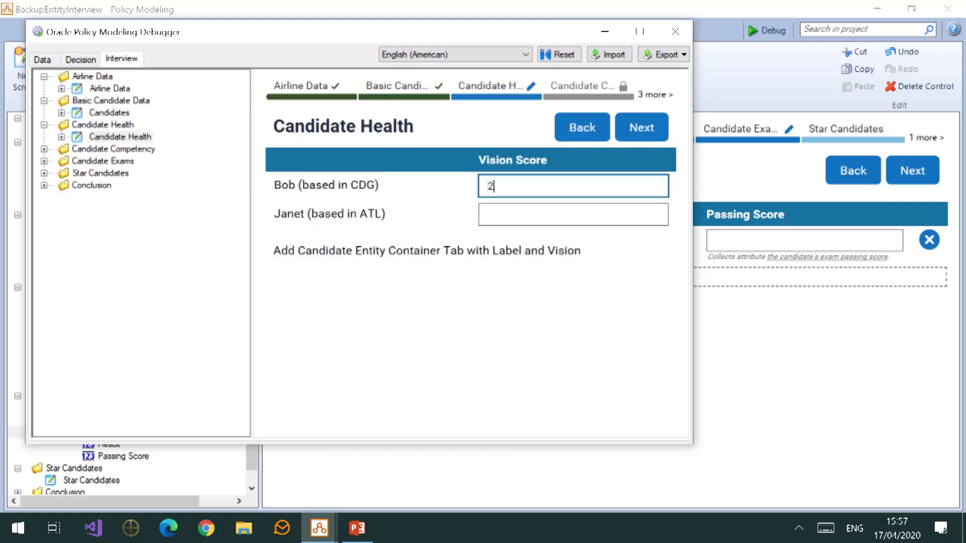
pyautogui.press('Tab')
pyautogui.write('21')
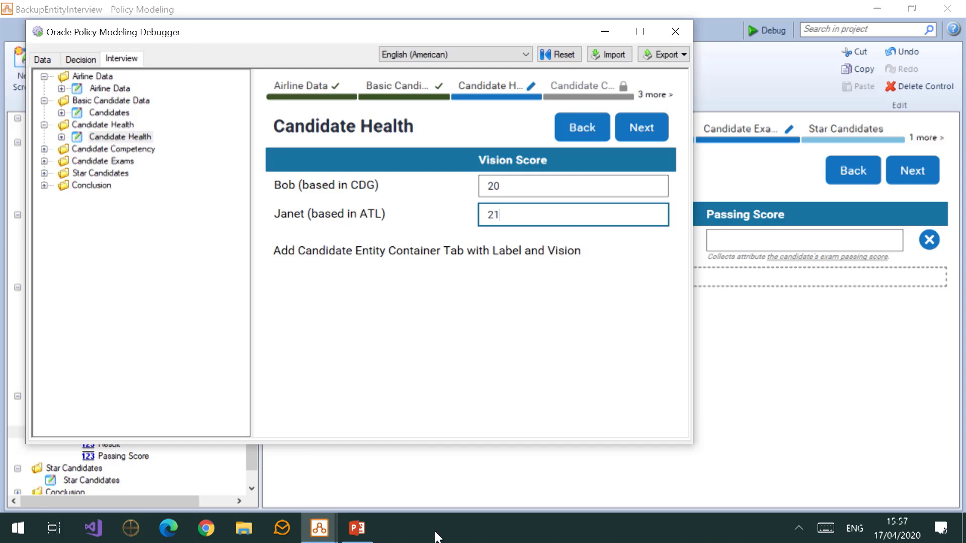
# Maximize the debugger and compare the substituted candidate labels on the Candidate Competencies and Candidate Health screens
pyautogui.click(649, 128)
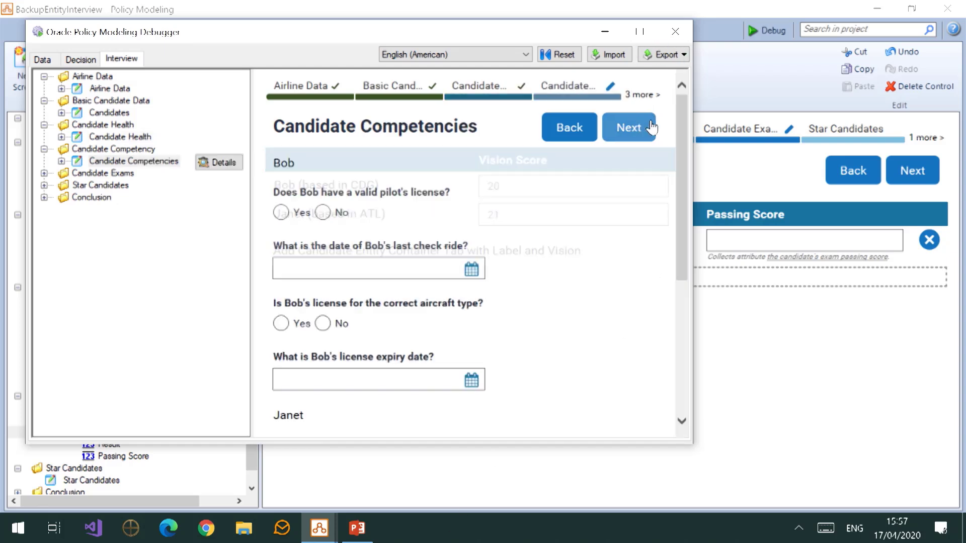
pyautogui.click(640, 32)
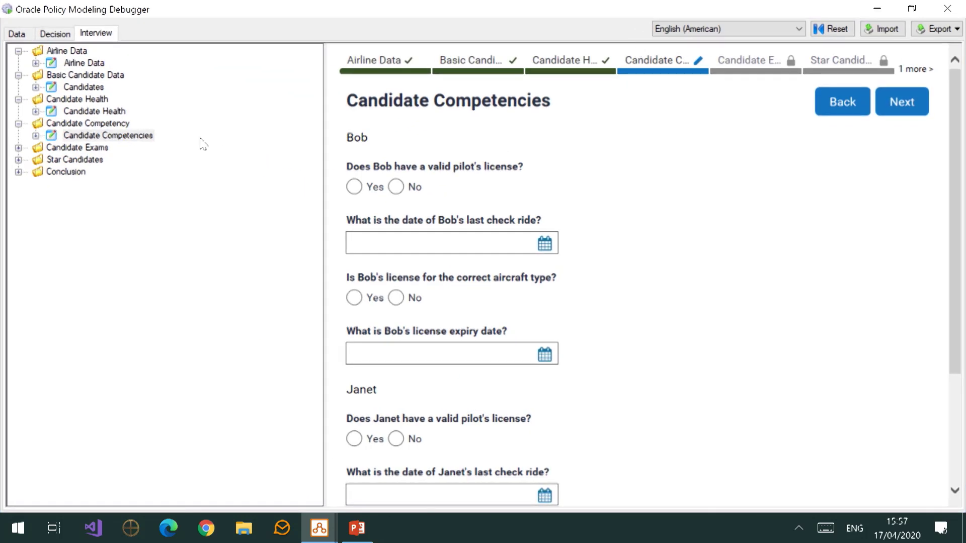
pyautogui.moveTo(347, 139); pyautogui.dragTo(371, 144)
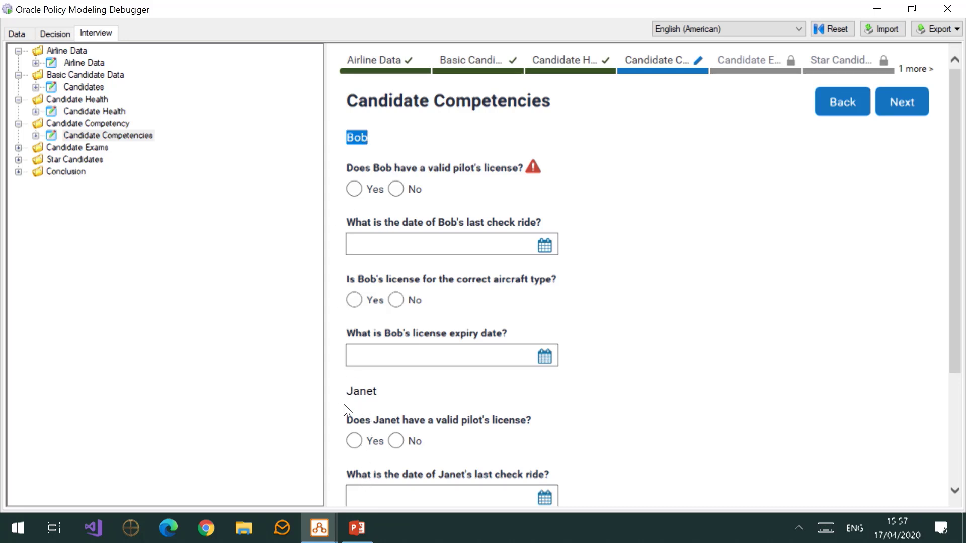
pyautogui.moveTo(352, 388); pyautogui.dragTo(379, 399)
pyautogui.click(855, 107)
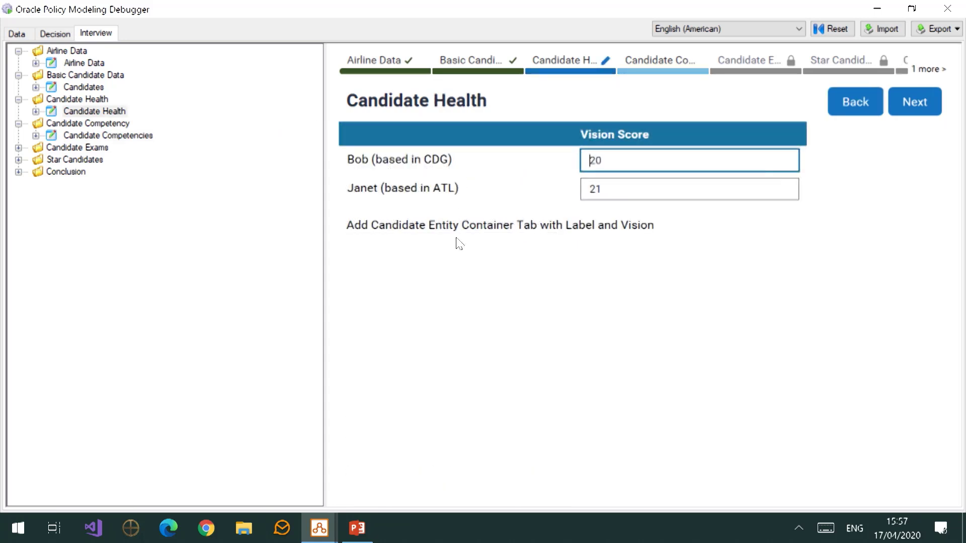
pyautogui.click(906, 106)
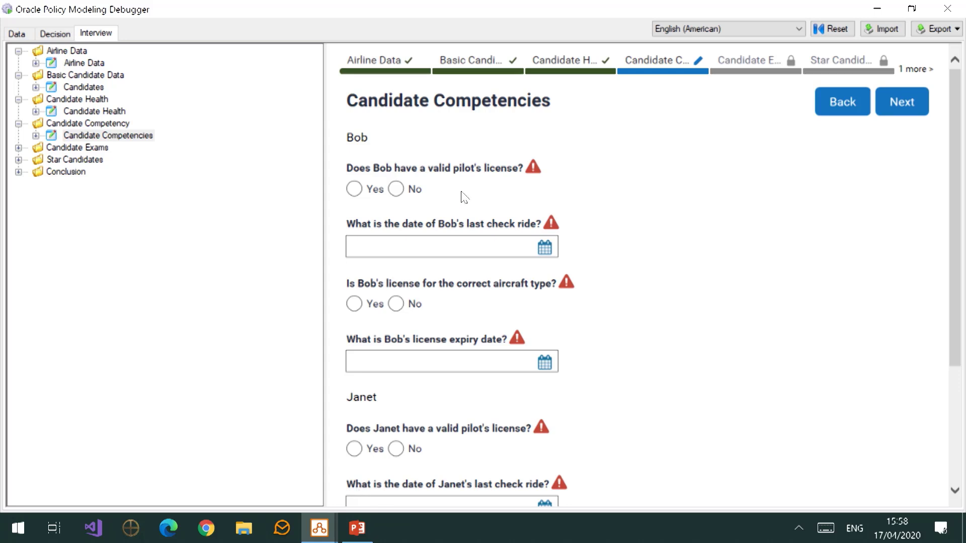
# Answer Yes to the first candidate's valid license and correct aircraft type, with last check ride 10/04/2020 and license expiry 01/01/2024
pyautogui.click(397, 190)
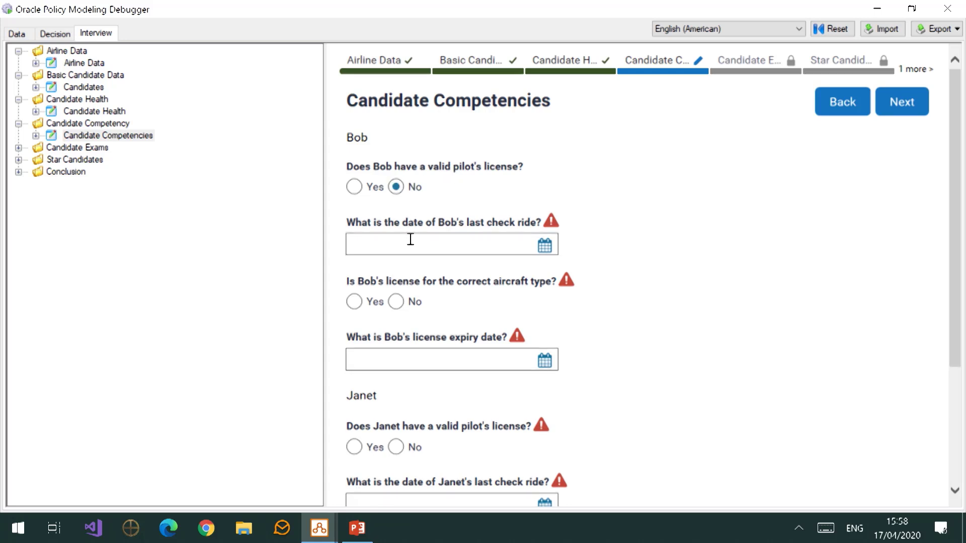
pyautogui.click(354, 187)
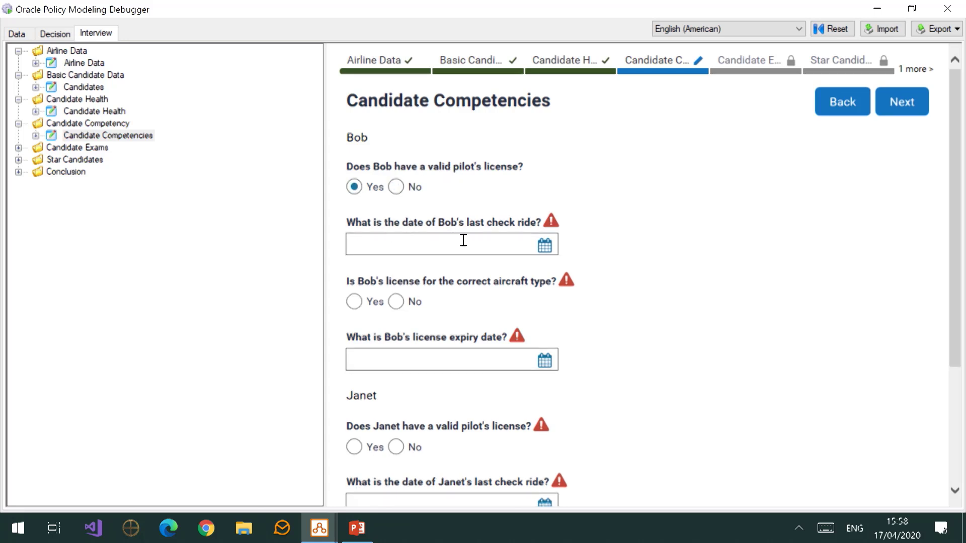
pyautogui.click(545, 246)
pyautogui.click(513, 354)
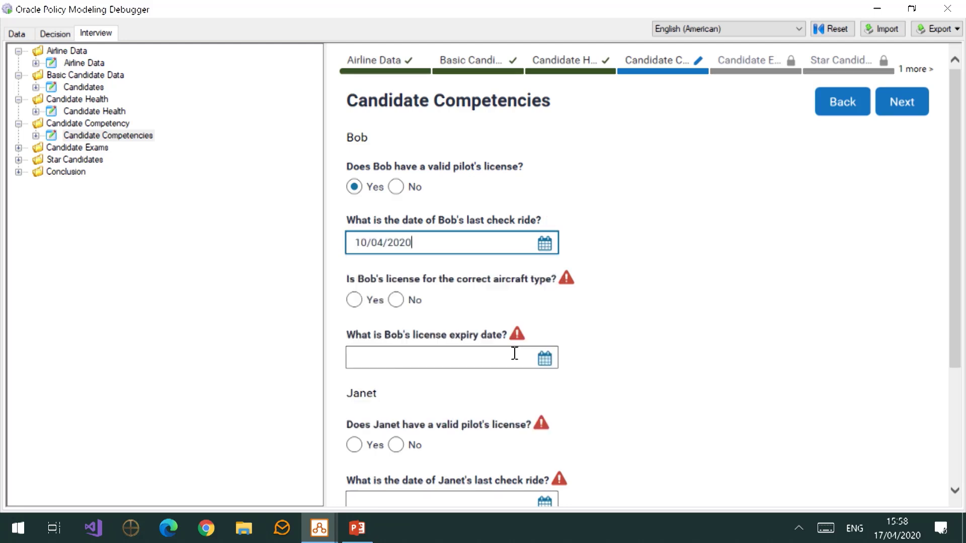
pyautogui.click(375, 298)
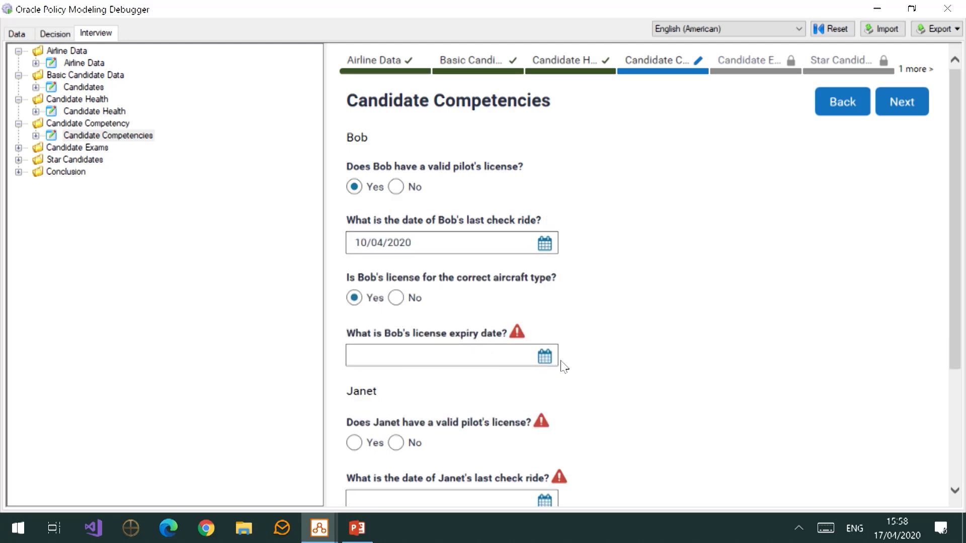
pyautogui.click(545, 357)
pyautogui.click(527, 290)
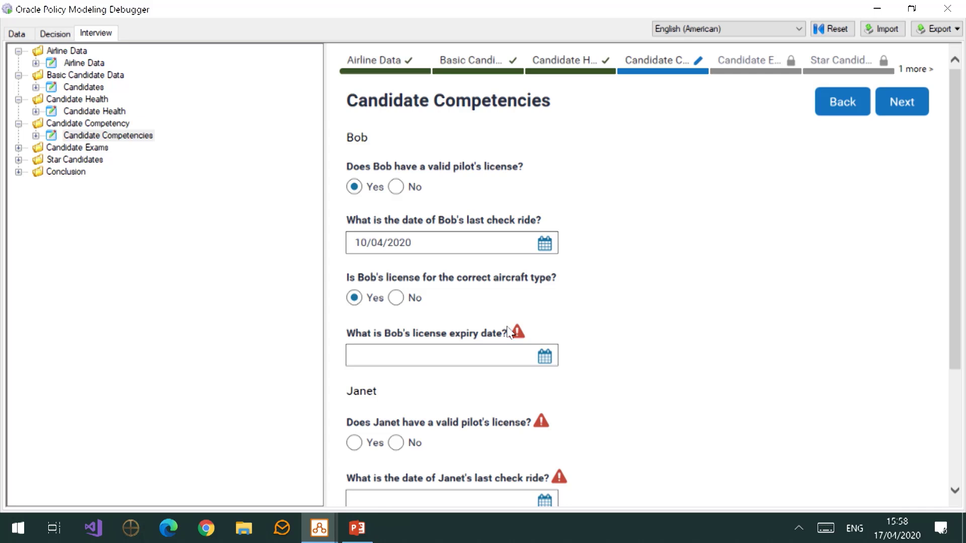
pyautogui.click(488, 355)
pyautogui.write('01/01/2024')
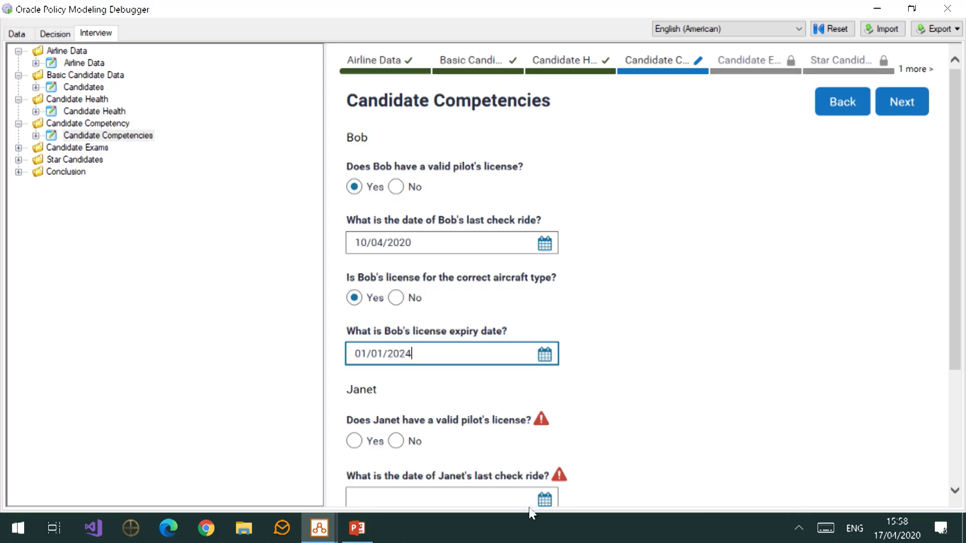
# Answer Yes to the second candidate's valid license and correct aircraft type, with last check ride 16/04/2020 and a license expiry on 18 April
pyautogui.click(355, 442)
pyautogui.scroll(-3, 398, 402)
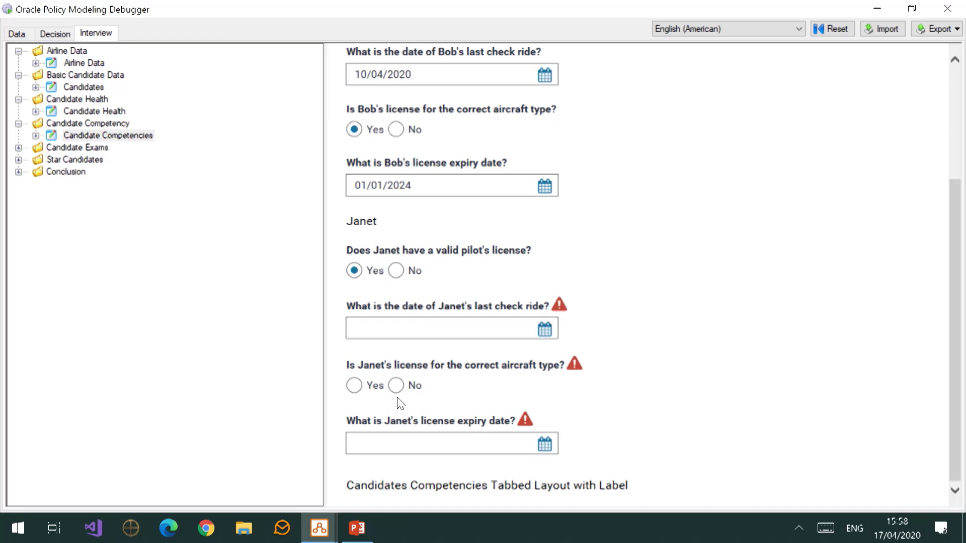
pyautogui.click(426, 337)
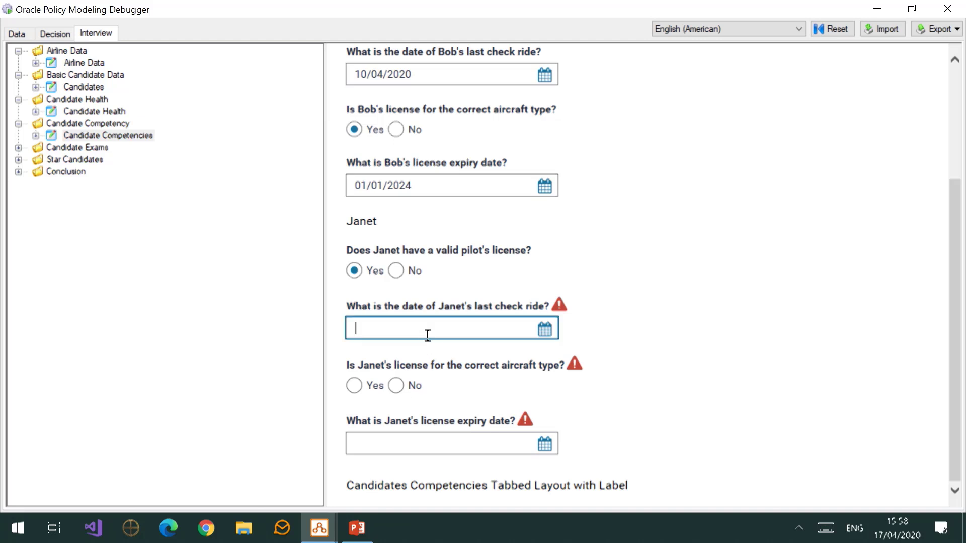
pyautogui.click(543, 329)
pyautogui.click(481, 442)
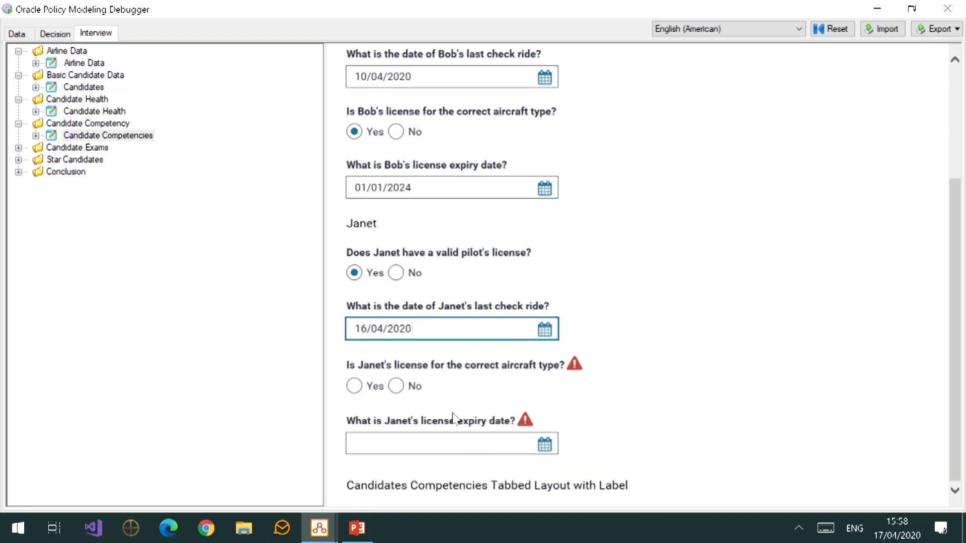
pyautogui.click(358, 385)
pyautogui.click(544, 444)
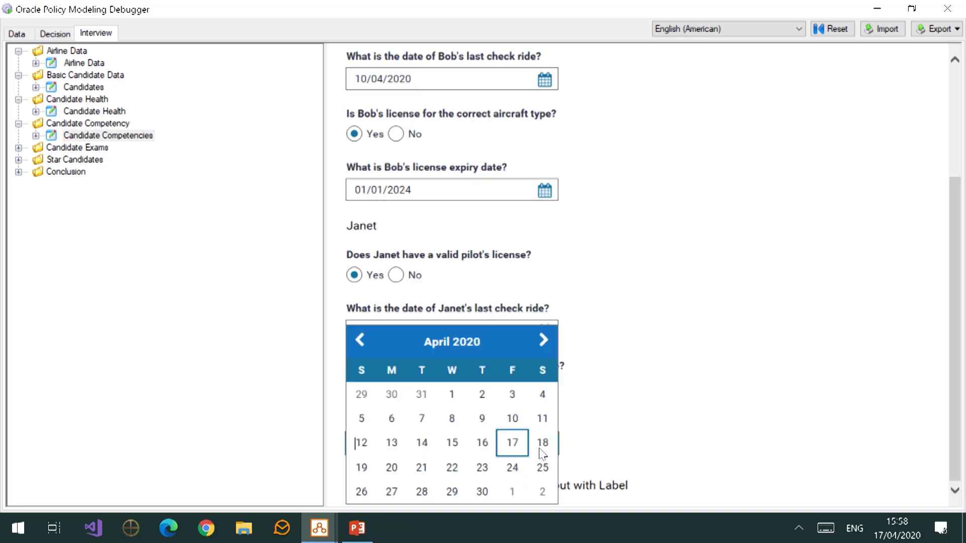
pyautogui.click(542, 446)
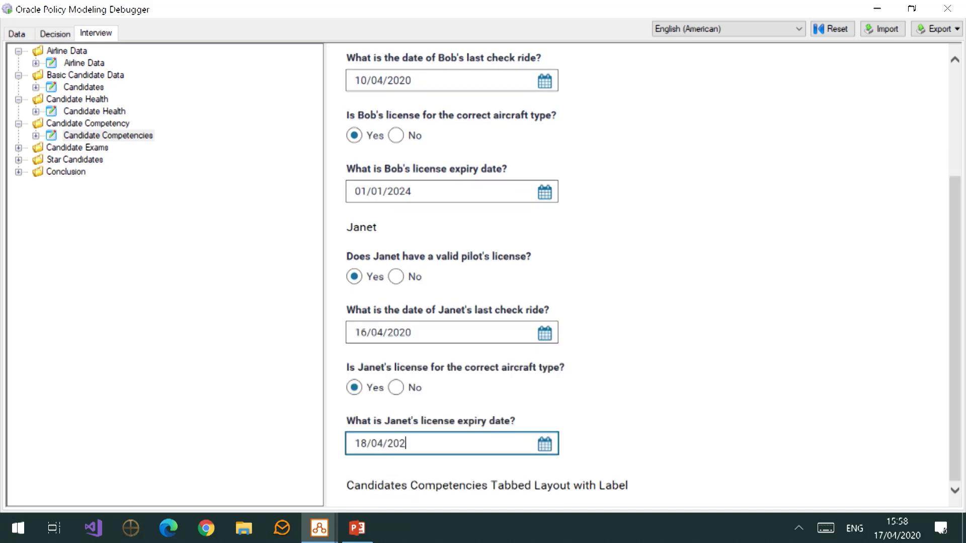
# Continue past Candidate Competencies and compare the two Candidate Exams screens, one for each candidate
pyautogui.scroll(3, 808, 341)
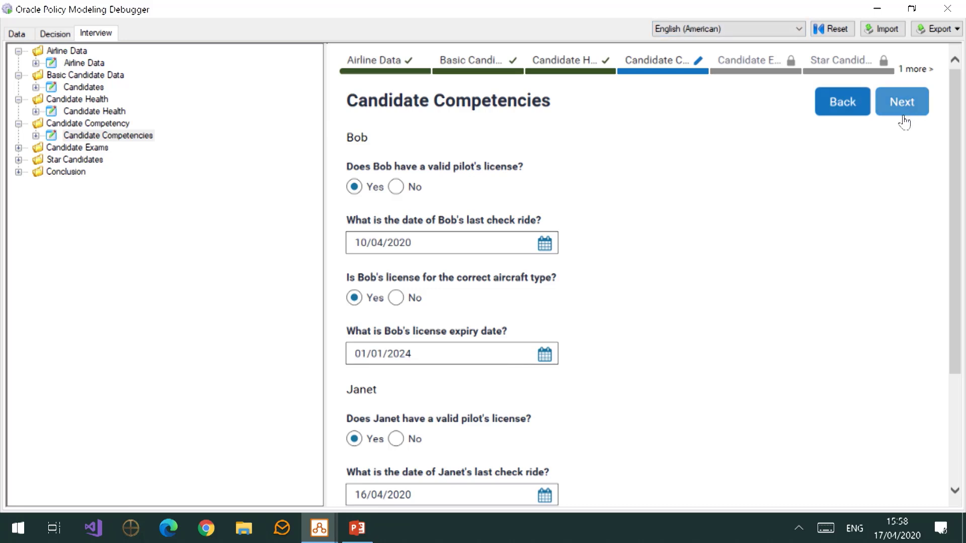
pyautogui.click(895, 100)
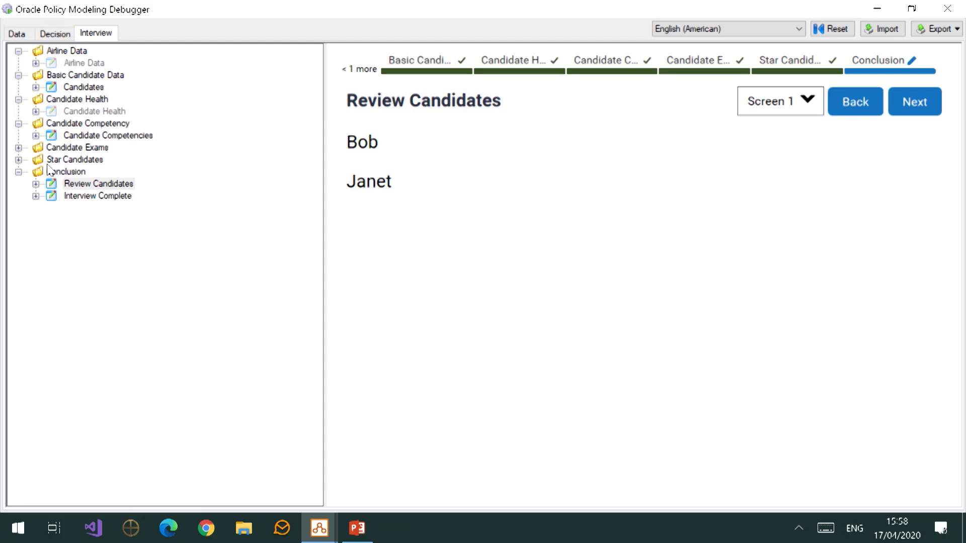
pyautogui.click(19, 148)
pyautogui.doubleClick(84, 159)
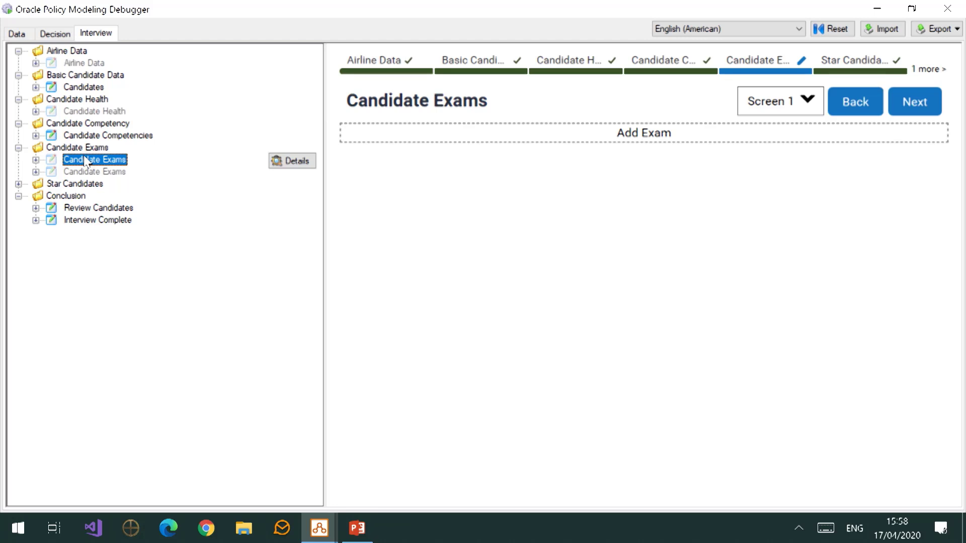
pyautogui.doubleClick(78, 172)
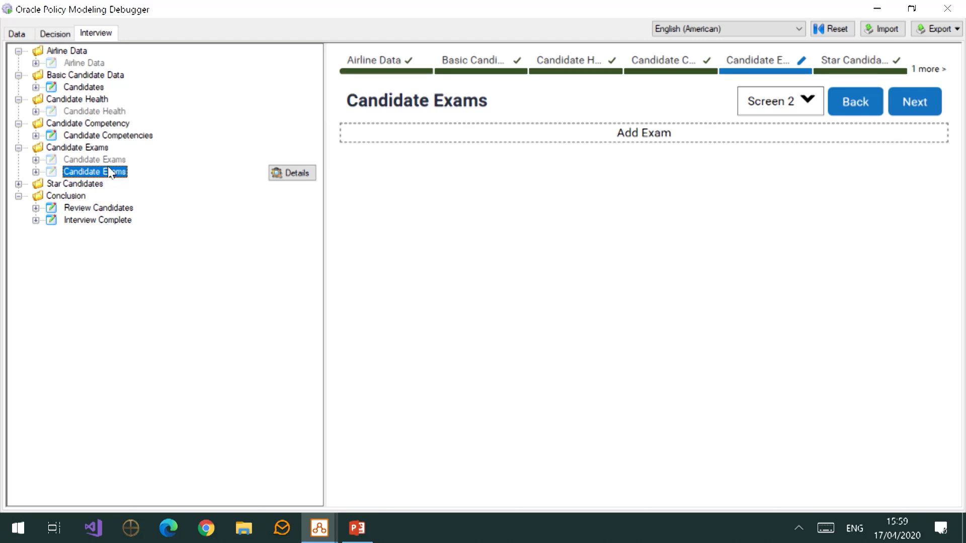
pyautogui.doubleClick(96, 161)
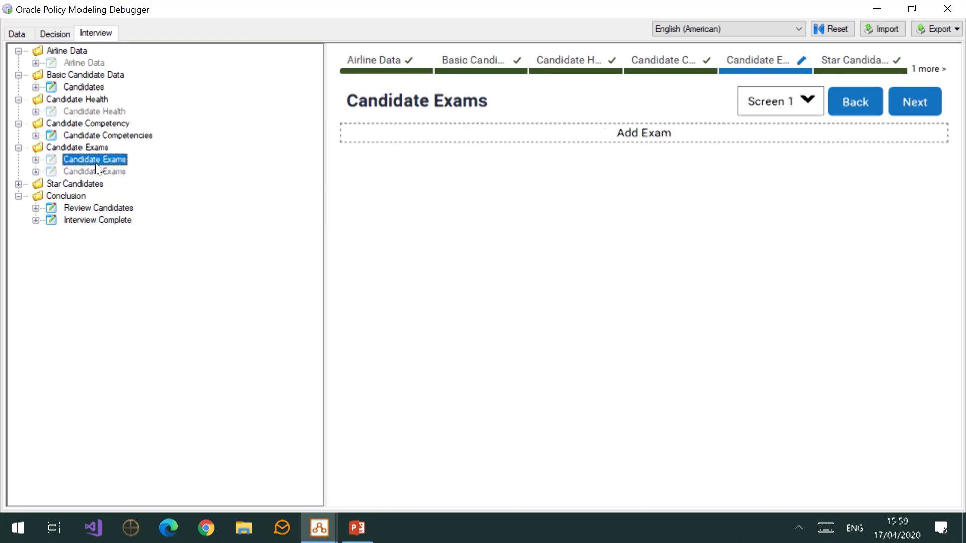
pyautogui.doubleClick(99, 174)
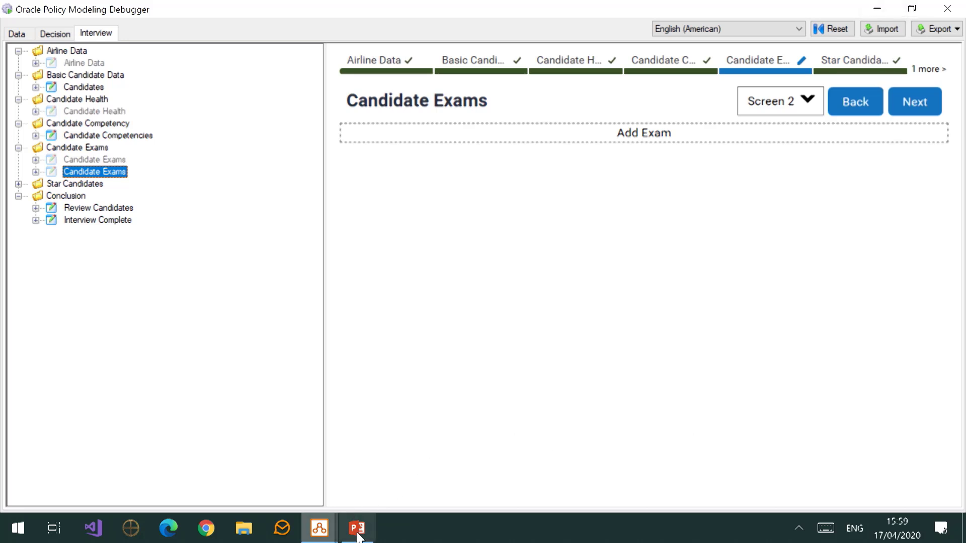
# Switch back to the Policy Modeling project and add a label substituting %candidate% to the Candidate Exams screen, outside the exam container
pyautogui.click(319, 528)
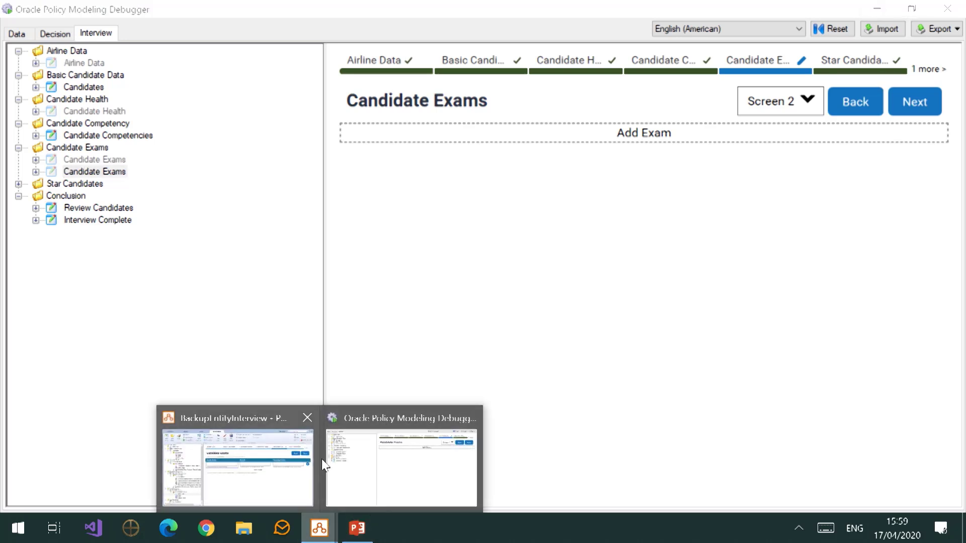
pyautogui.click(274, 467)
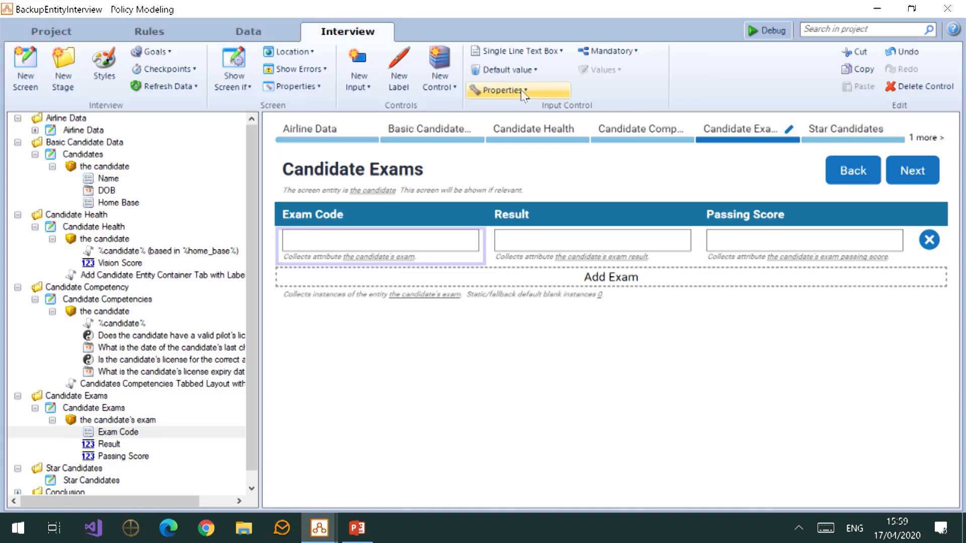
pyautogui.click(122, 420)
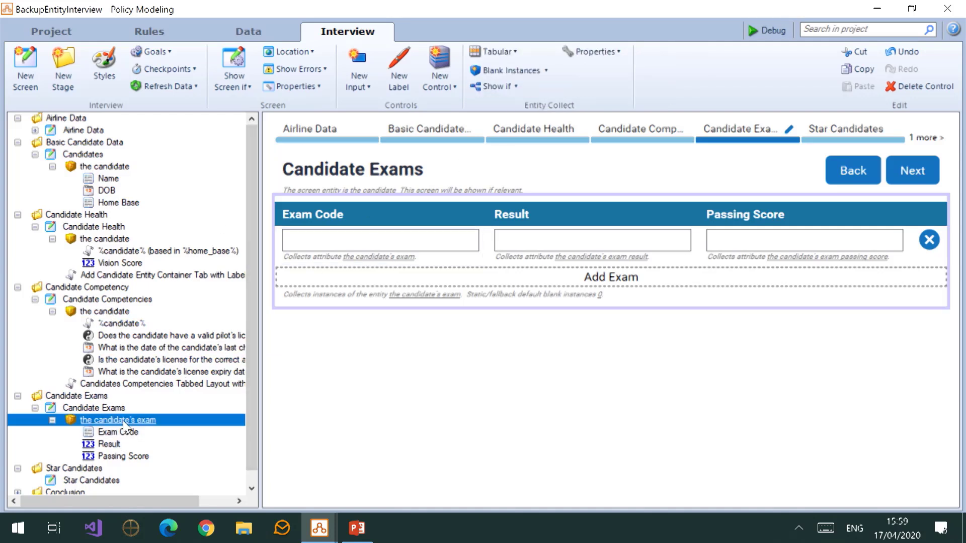
pyautogui.click(104, 407)
pyautogui.click(368, 65)
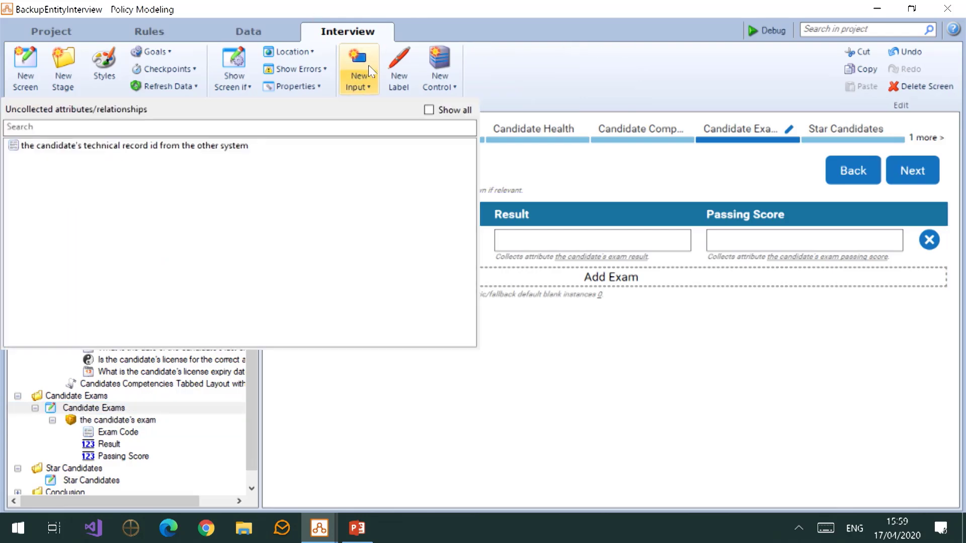
pyautogui.click(493, 92)
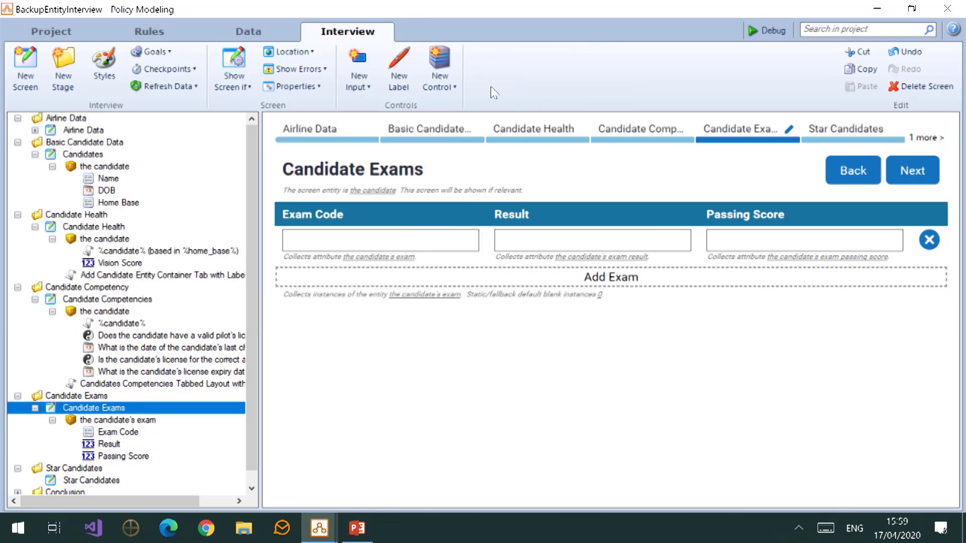
pyautogui.click(406, 80)
pyautogui.click(342, 207)
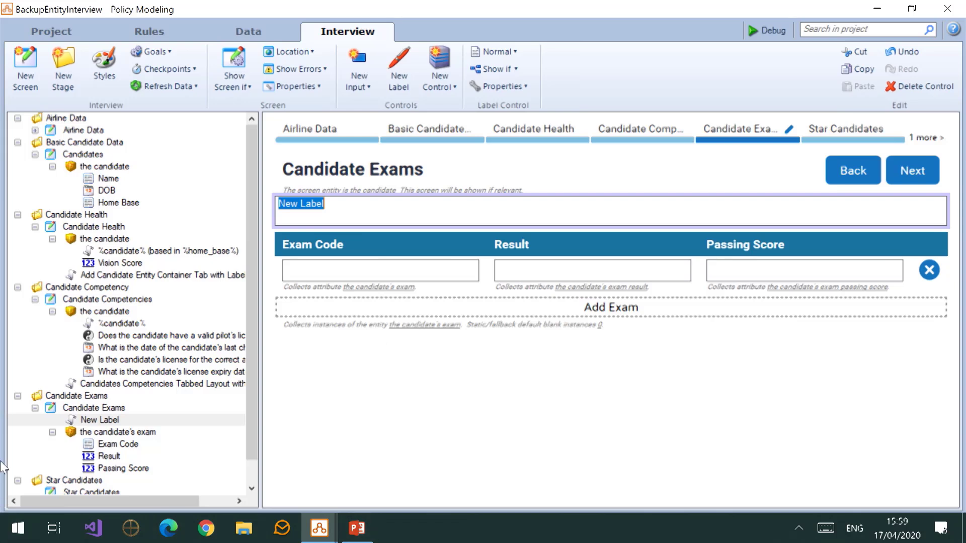
pyautogui.write('%%')
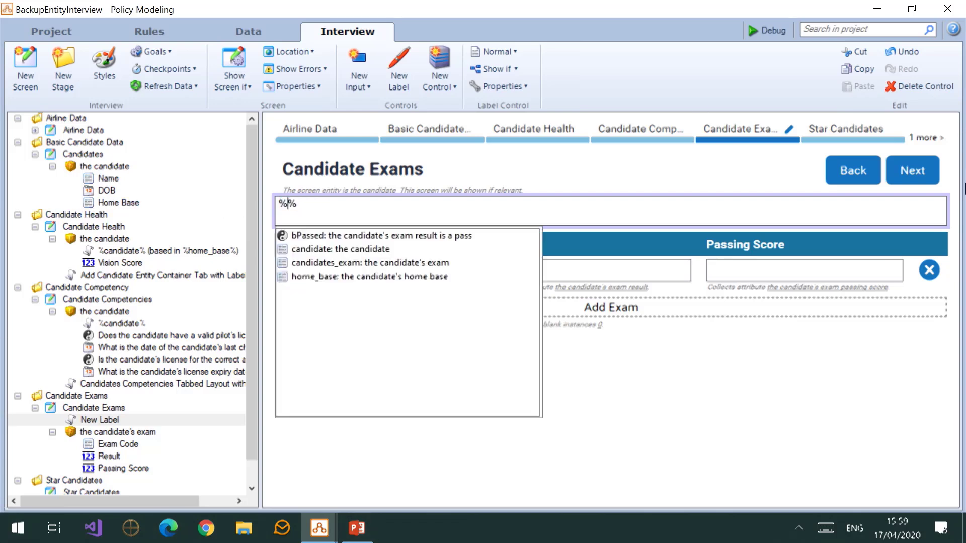
pyautogui.click(409, 249)
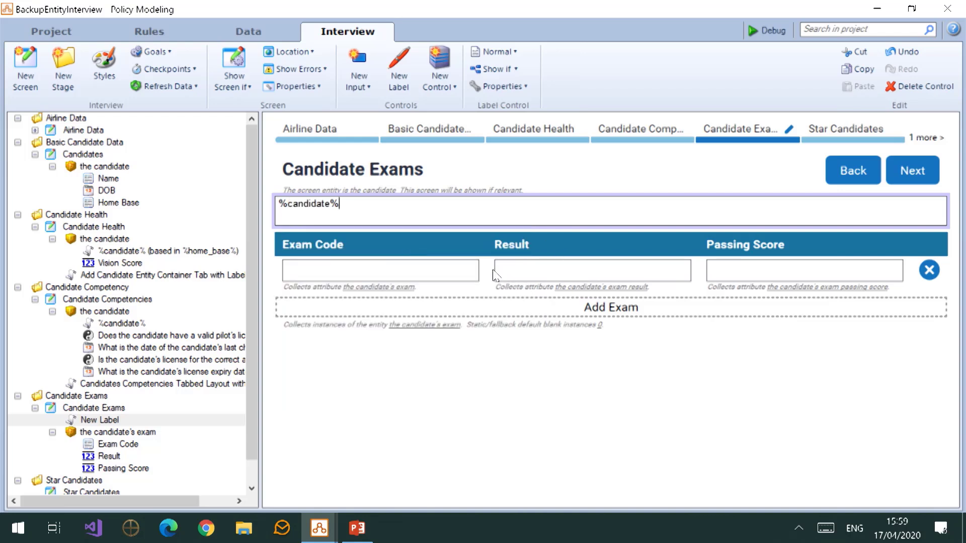
pyautogui.click(455, 369)
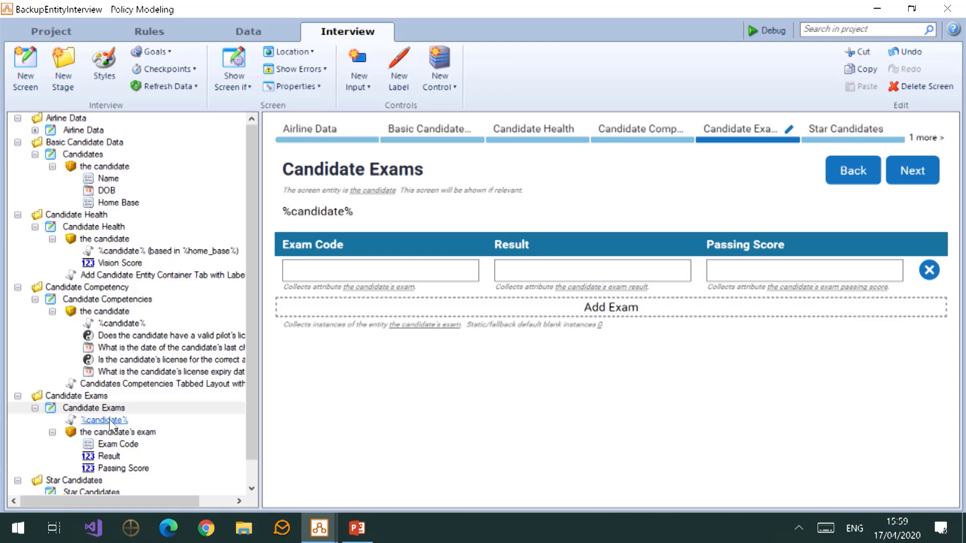
# Try the %candidate% label inside the candidate's exam container, return it above the container, and give it the Heading 1 style
pyautogui.moveTo(115, 421); pyautogui.dragTo(130, 437)
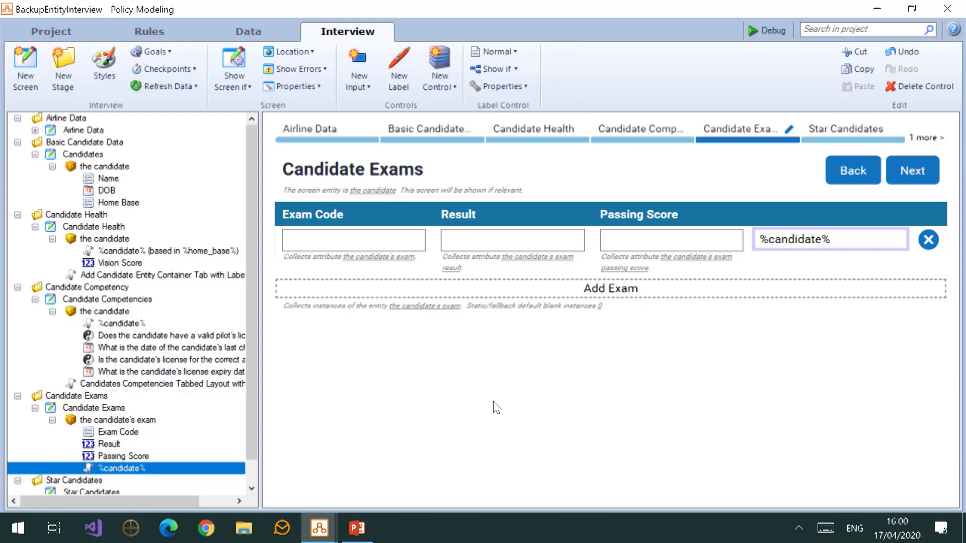
pyautogui.moveTo(112, 475); pyautogui.dragTo(99, 414)
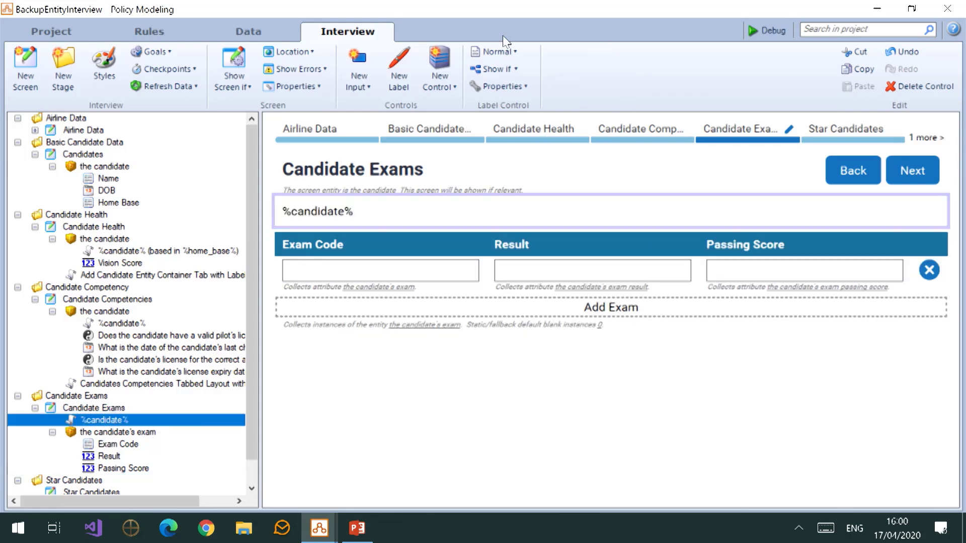
pyautogui.click(507, 53)
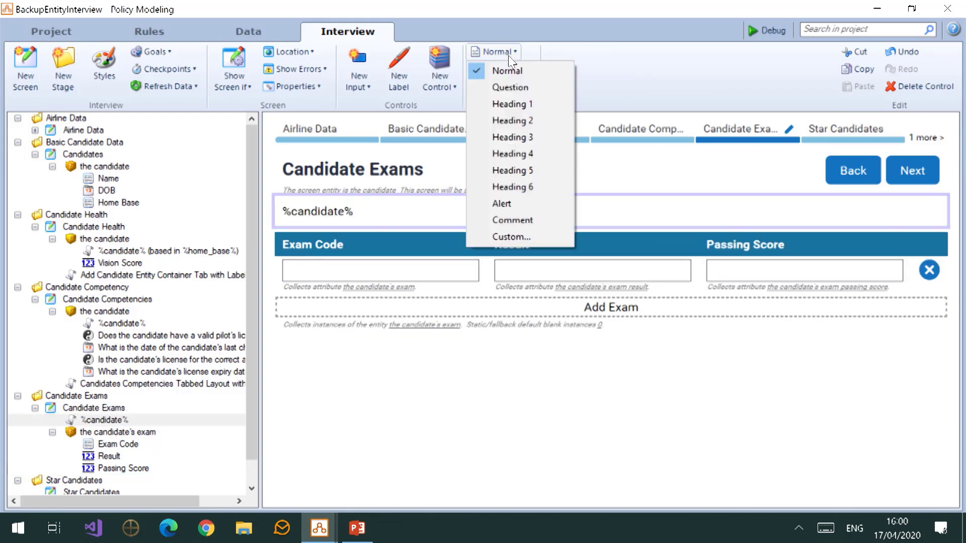
pyautogui.click(530, 104)
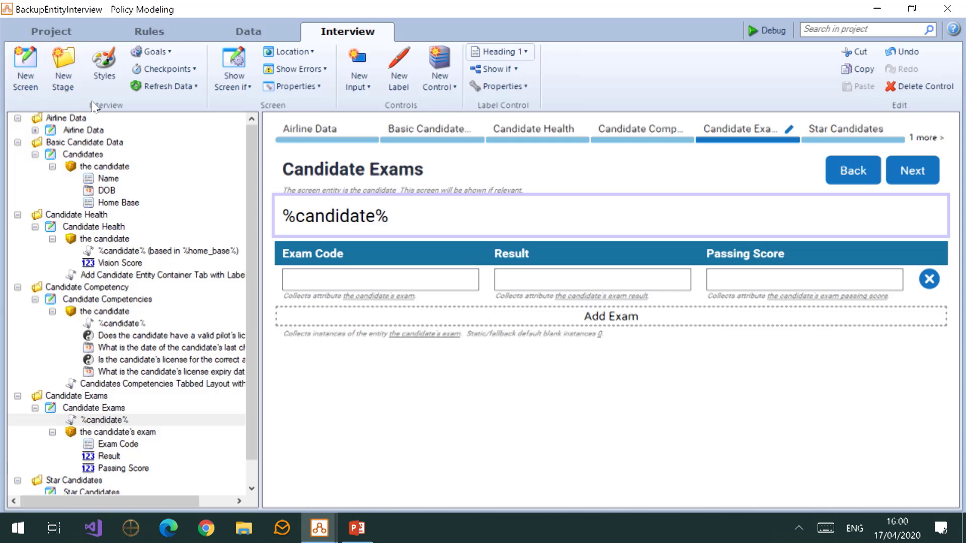
# Change the text colour of the interview's Heading 1 style to basic red
pyautogui.click(100, 61)
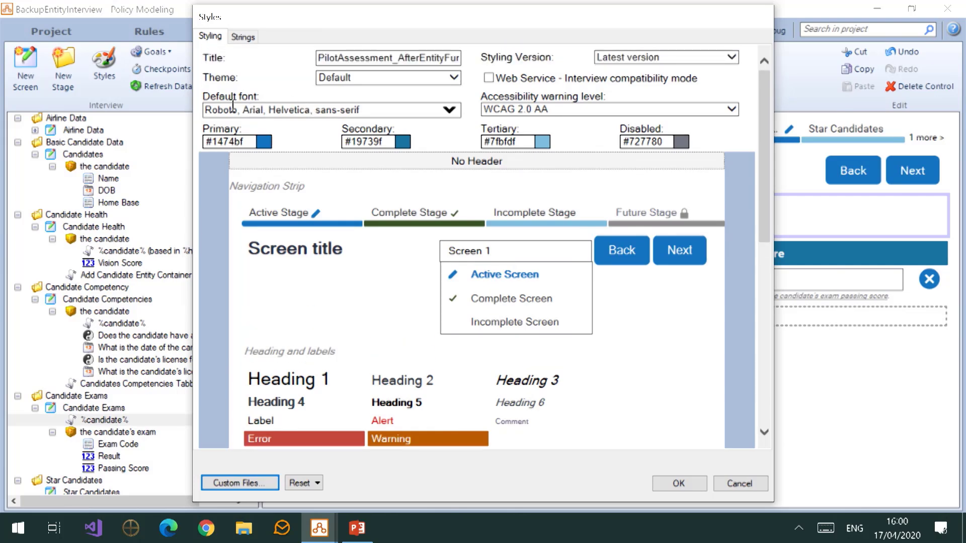
pyautogui.click(309, 387)
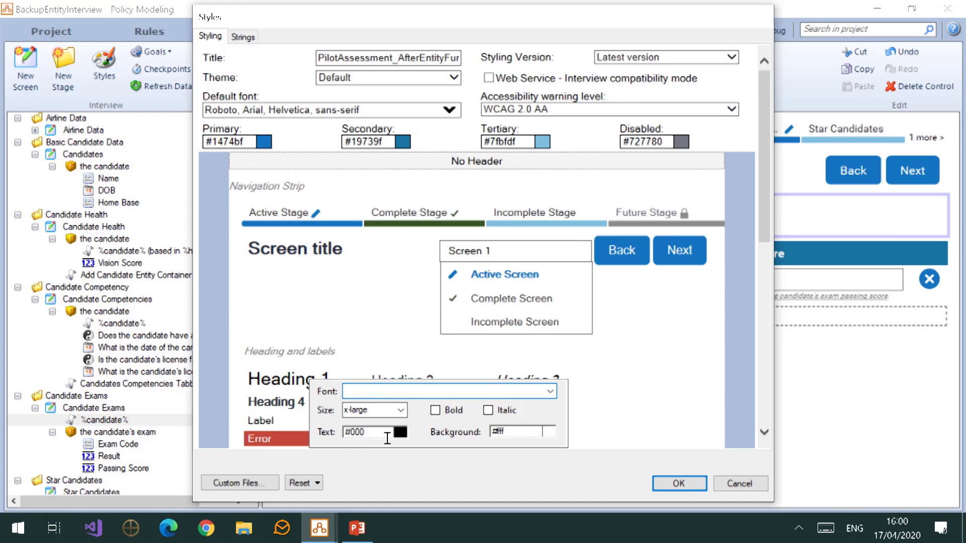
pyautogui.click(400, 432)
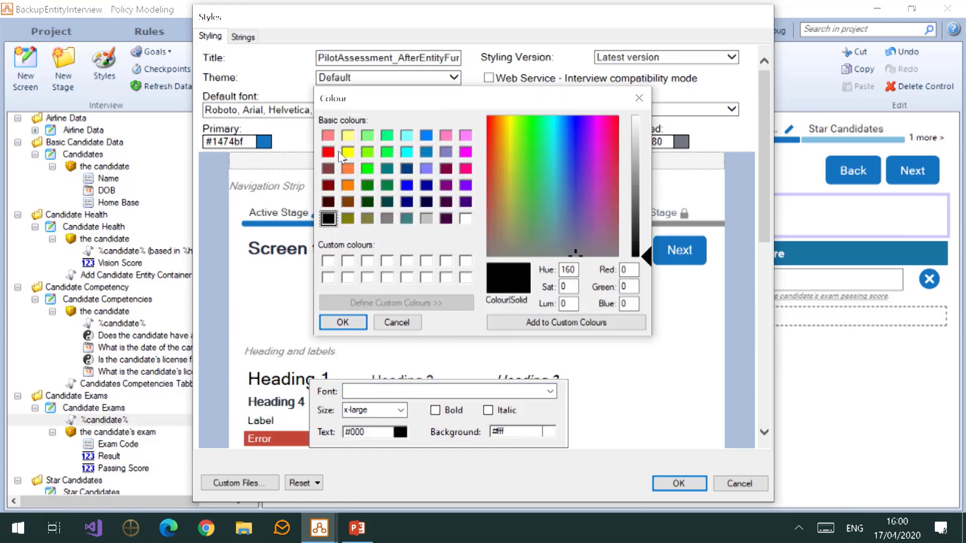
pyautogui.click(325, 157)
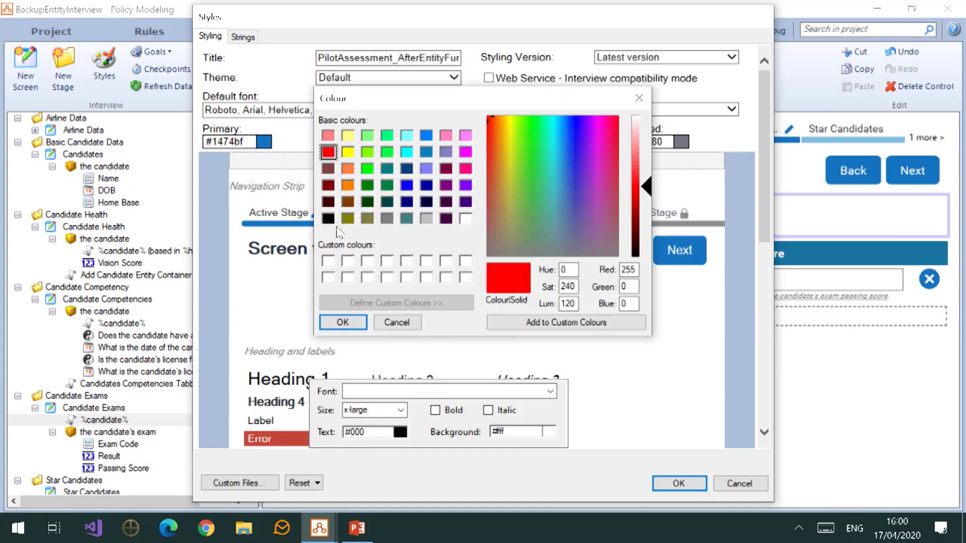
pyautogui.click(343, 323)
pyautogui.click(694, 483)
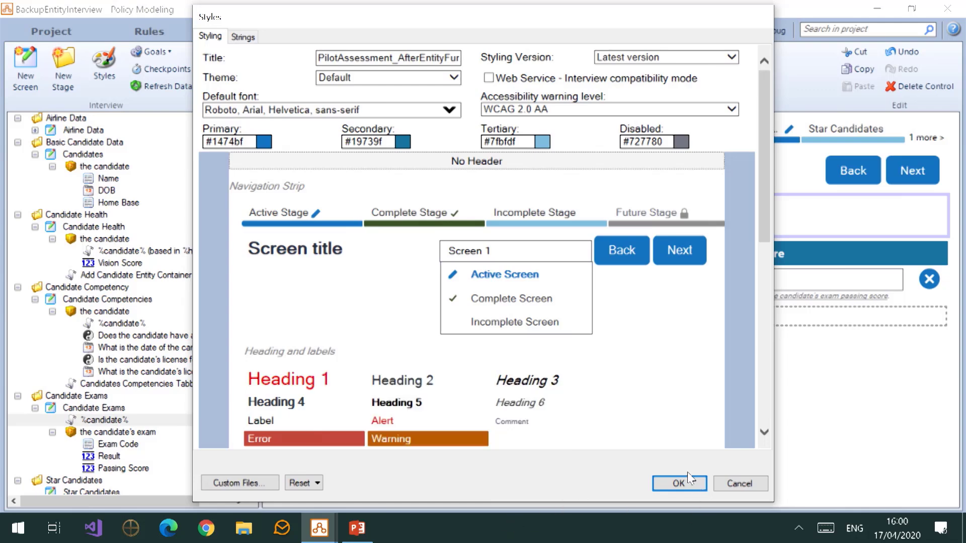
pyautogui.click(677, 485)
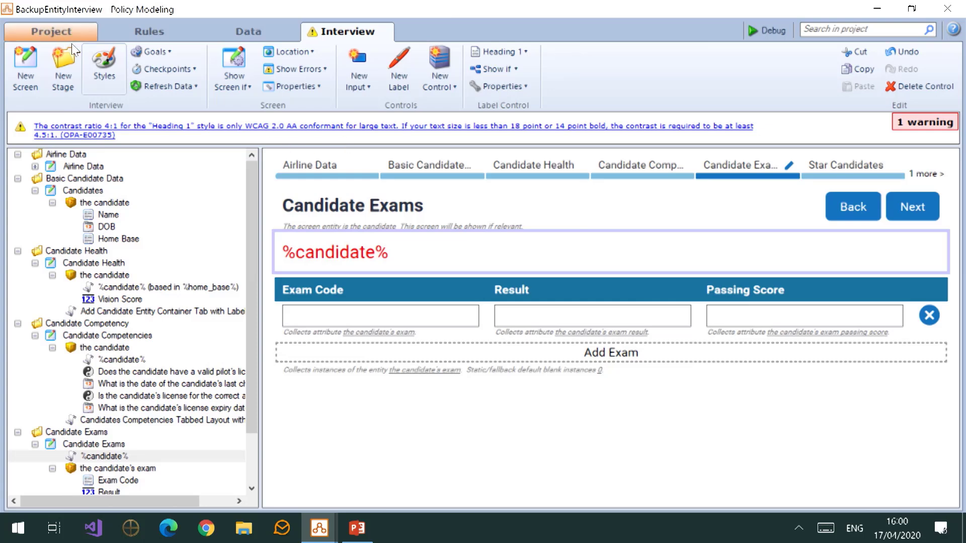
# Set the accessibility warning level in the interview styles to None
pyautogui.click(104, 64)
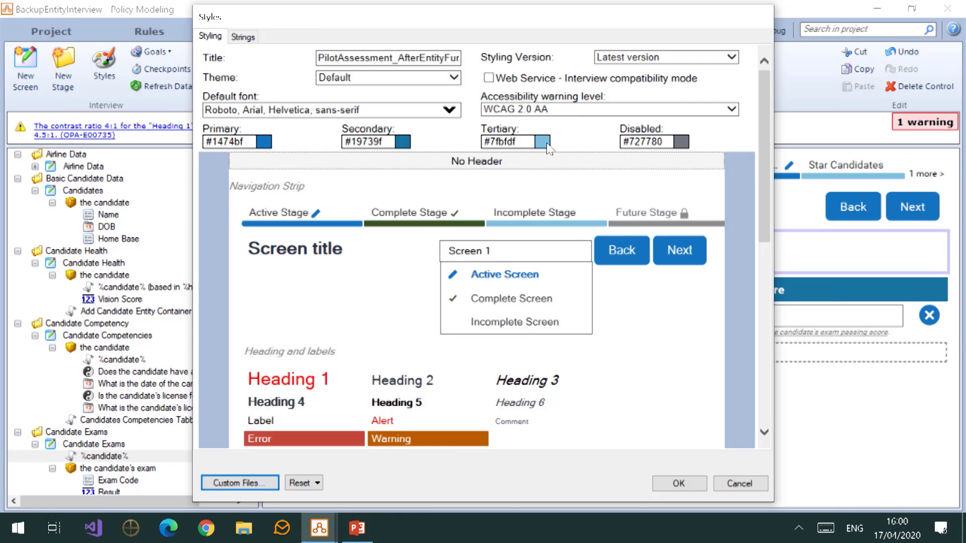
pyautogui.click(539, 109)
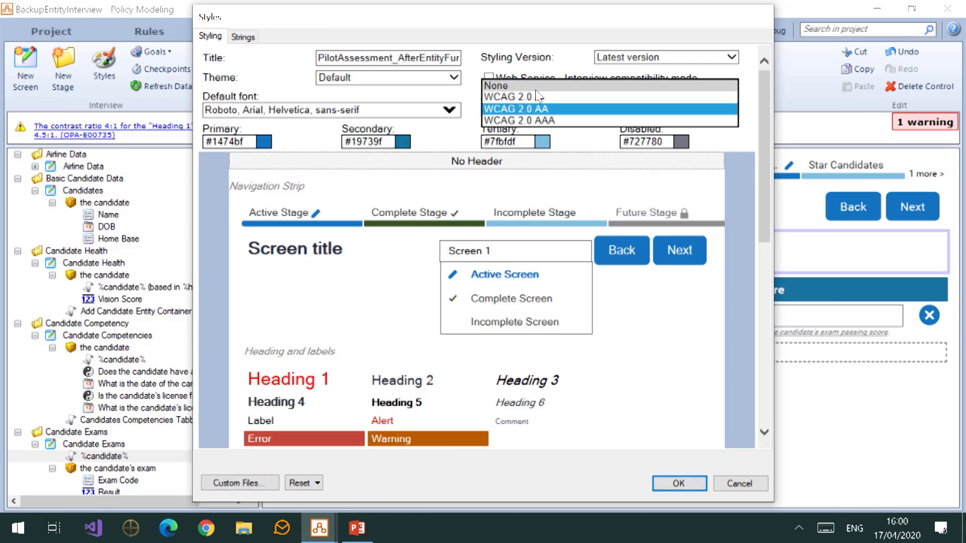
pyautogui.click(535, 86)
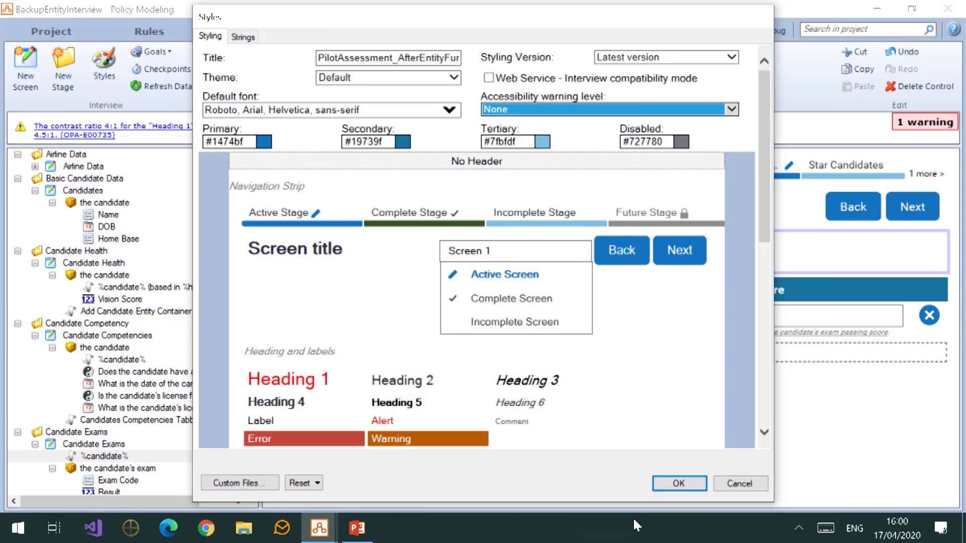
pyautogui.click(677, 484)
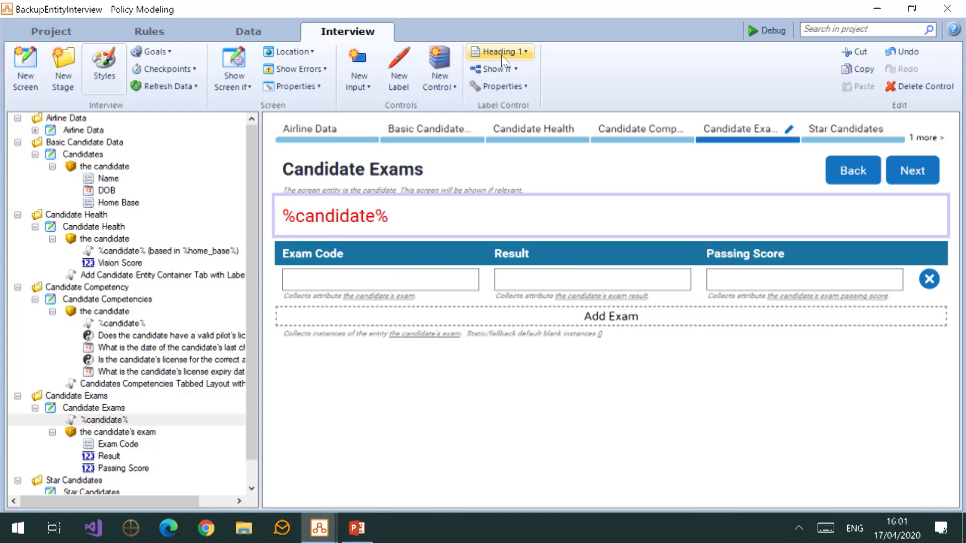
# Add an entity container for the candidate to the Star Candidates screen
pyautogui.scroll(-1, 135, 440)
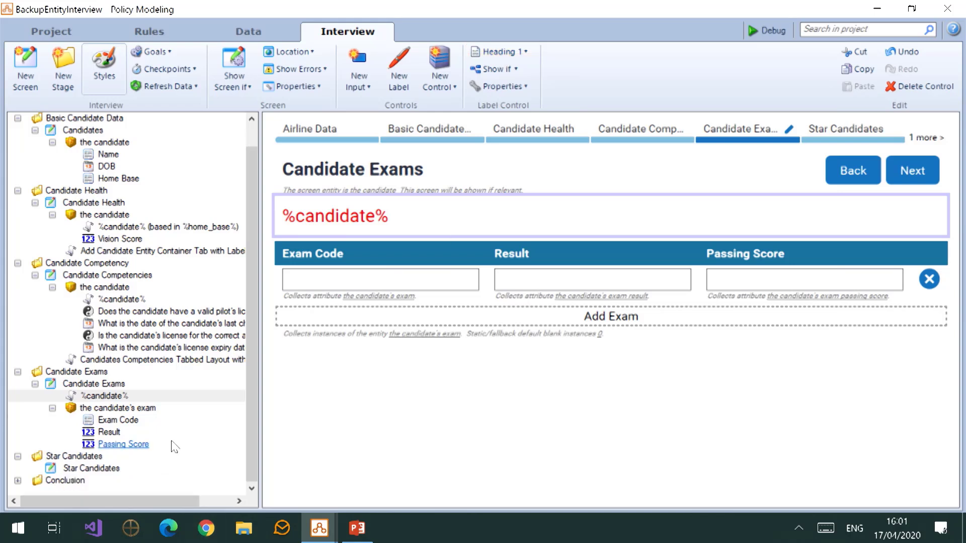
pyautogui.click(63, 467)
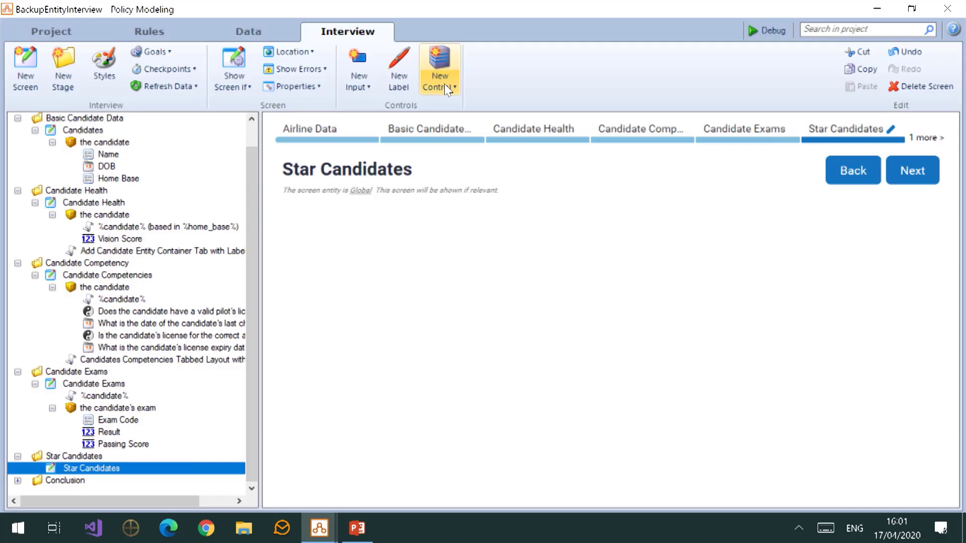
pyautogui.click(445, 84)
pyautogui.moveTo(478, 137)
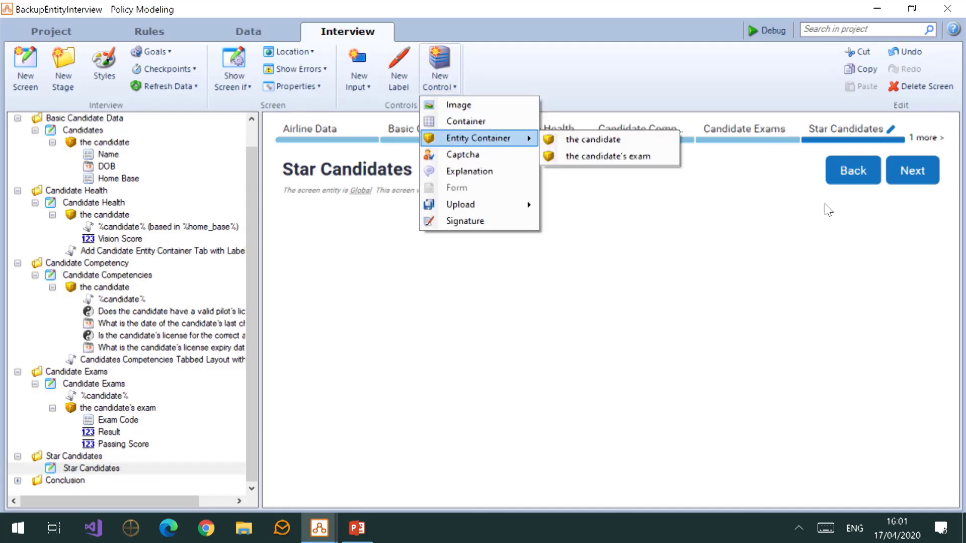
pyautogui.click(664, 141)
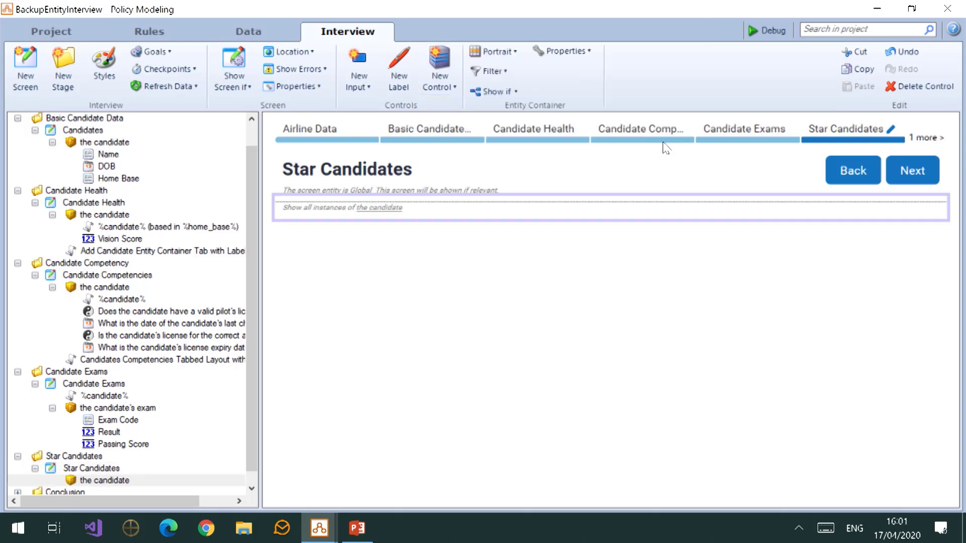
# Add a label substituting %candidate% inside the candidate container on the Star Candidates screen
pyautogui.click(400, 90)
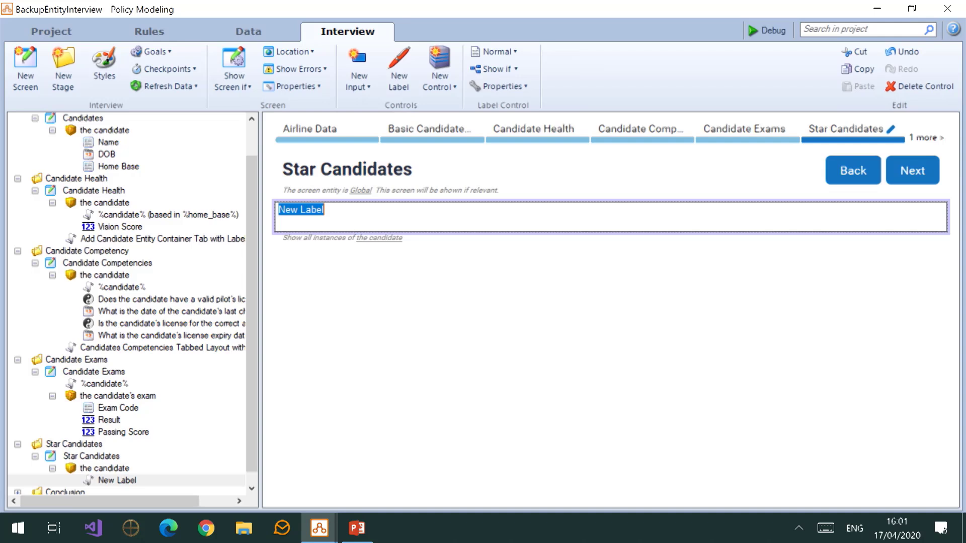
pyautogui.write('%%')
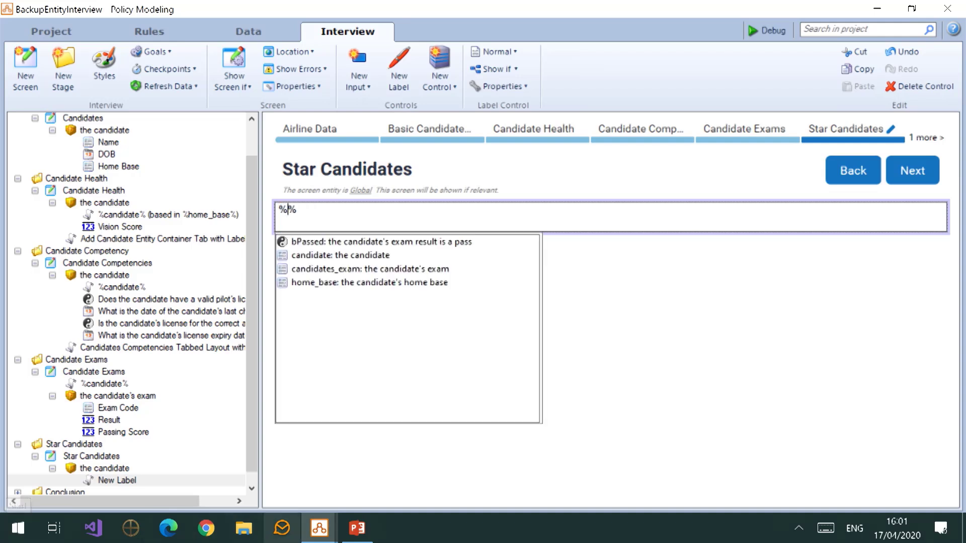
pyautogui.click(326, 256)
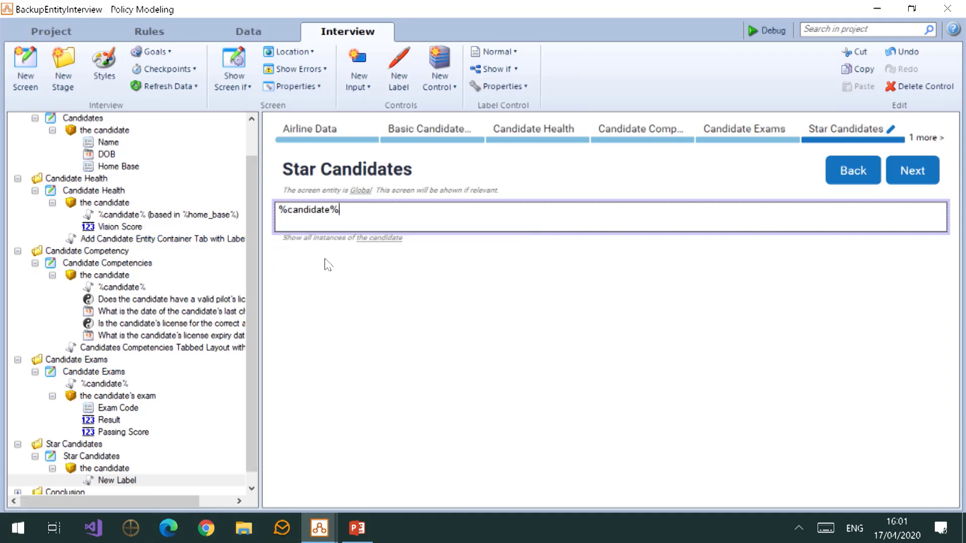
pyautogui.click(334, 287)
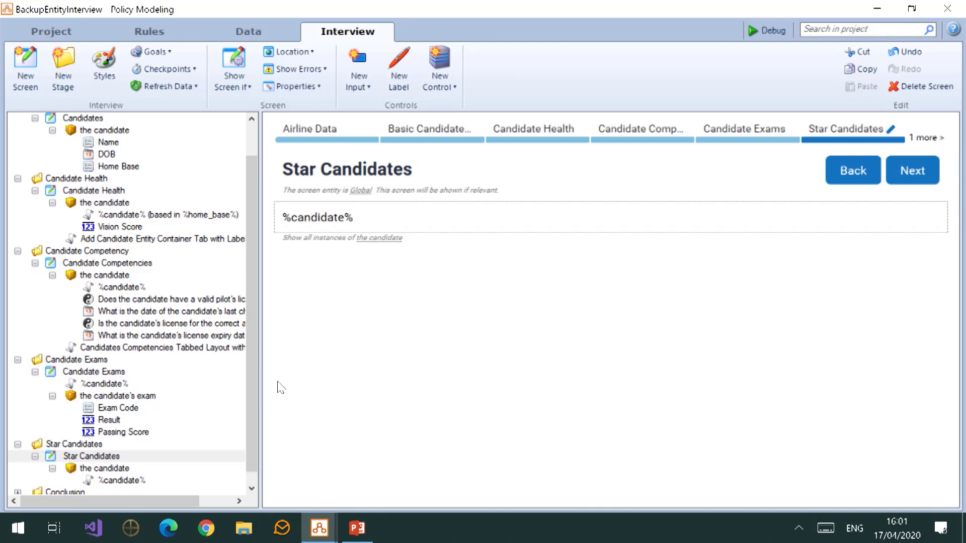
# Filter the Star Candidates container to show instances only if "the candidate scored 100% at least once" is true
pyautogui.click(120, 468)
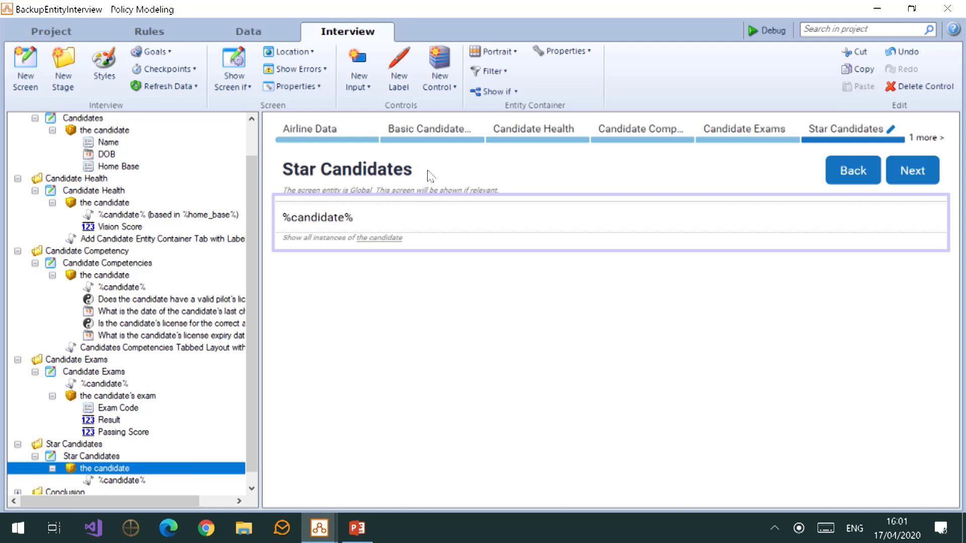
pyautogui.click(513, 71)
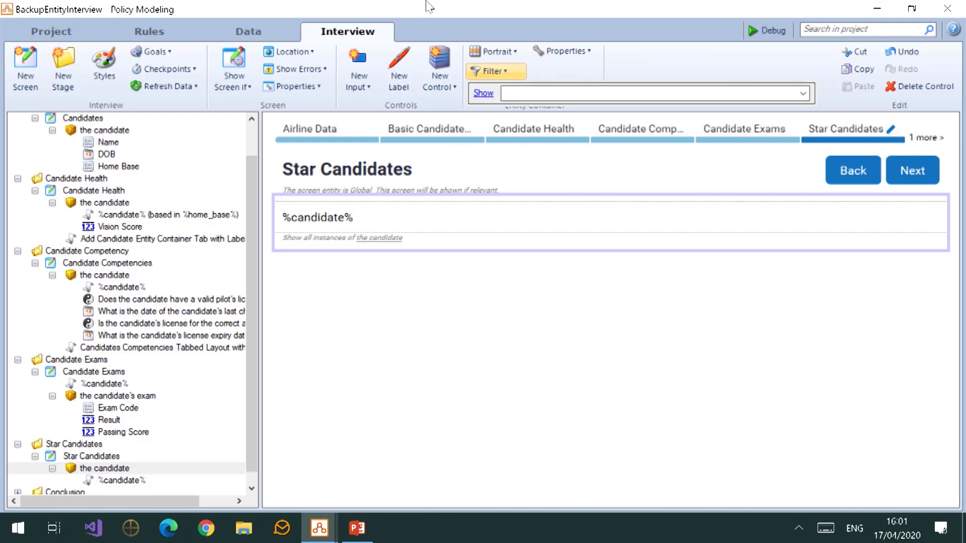
pyautogui.click(804, 97)
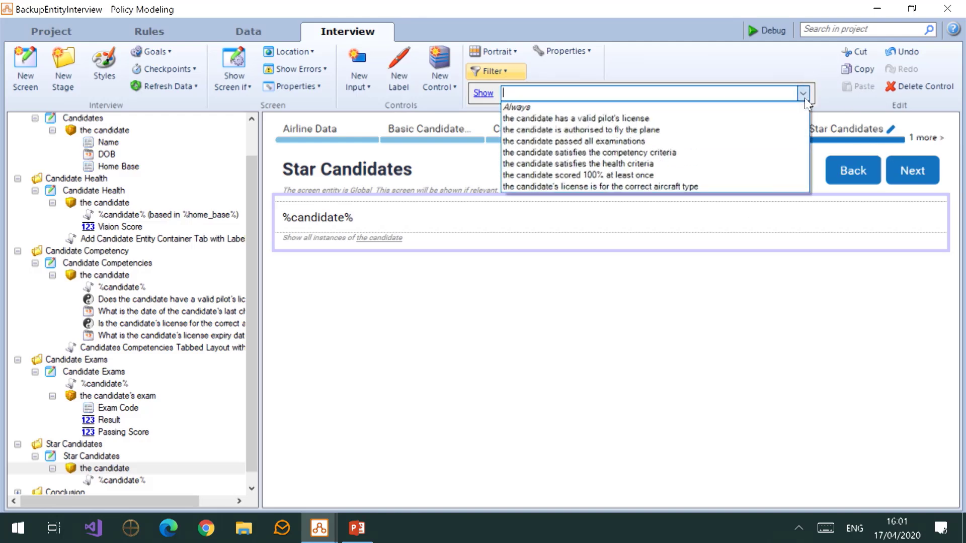
pyautogui.click(733, 176)
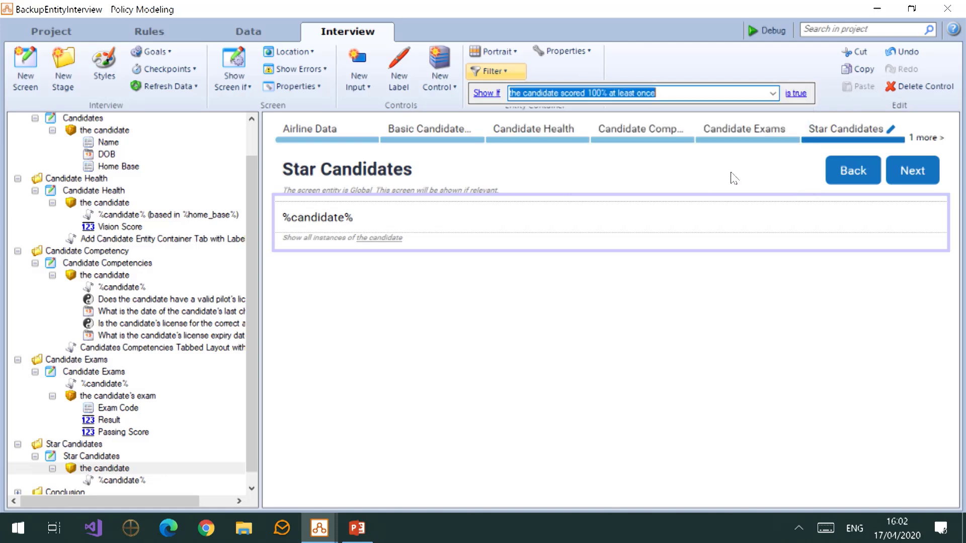
# Examine the filter's truth conditions and the available show-if options for the candidate container on the Star Candidates screen
pyautogui.click(797, 94)
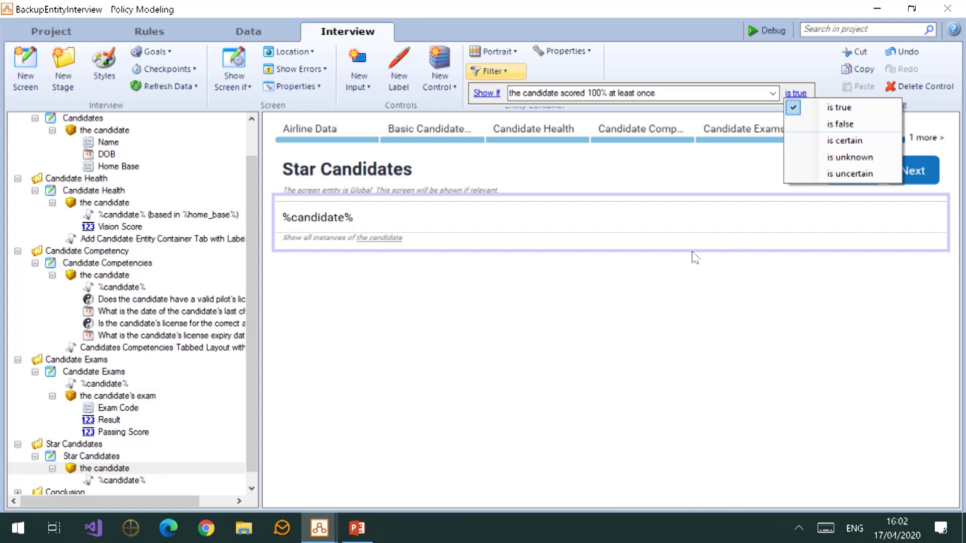
pyautogui.click(514, 286)
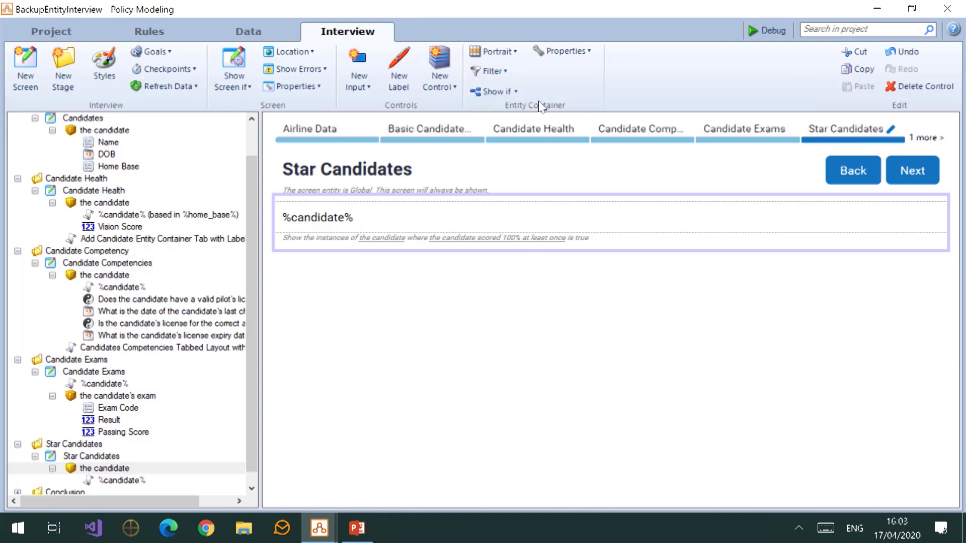
pyautogui.click(509, 92)
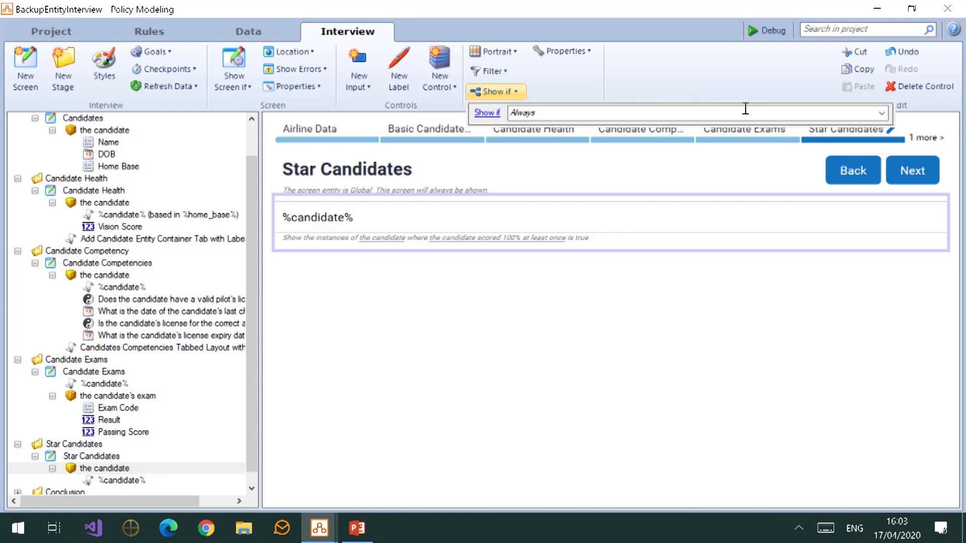
pyautogui.click(882, 118)
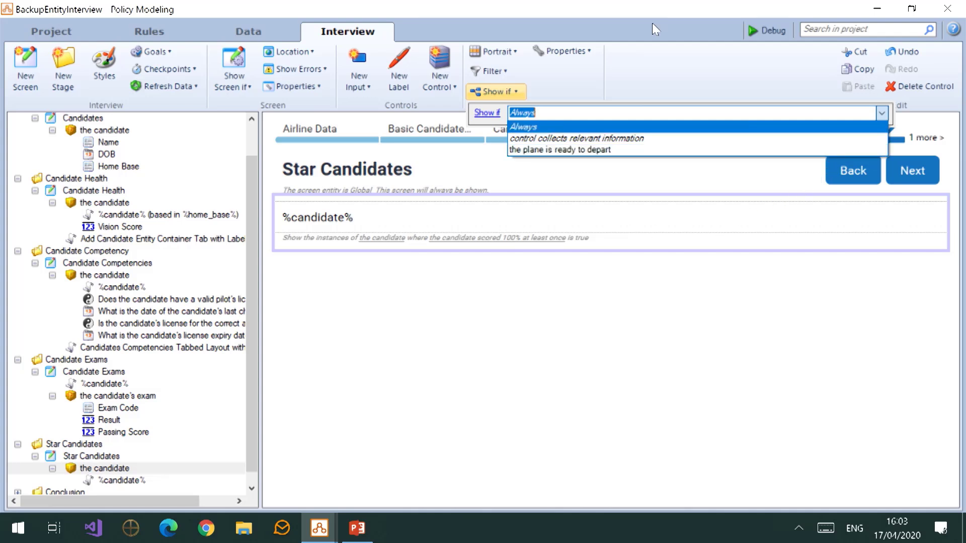
pyautogui.click(354, 320)
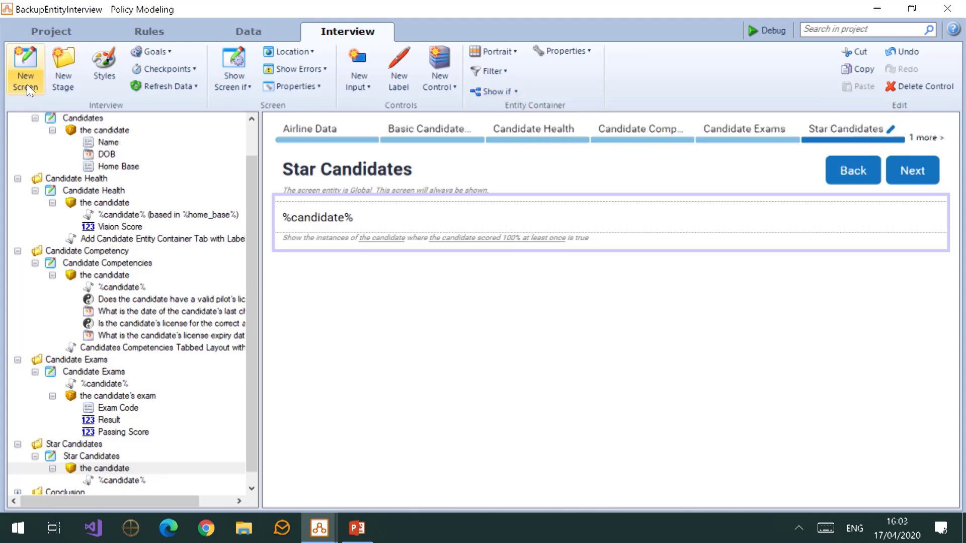
# Open the zipped project BackupEntityInterview from the OIA folder on the Desktop, storing it in the proposed local folder
pyautogui.click(48, 34)
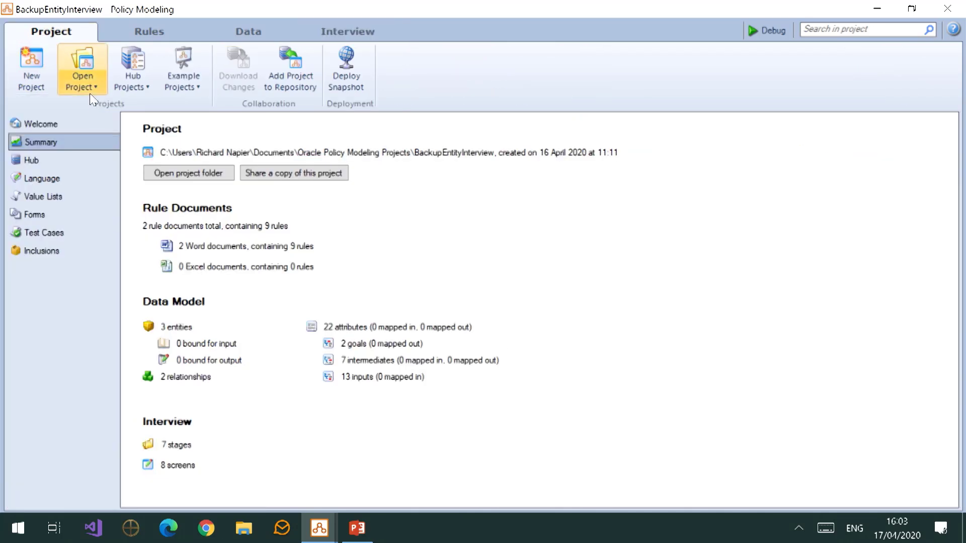
pyautogui.click(86, 85)
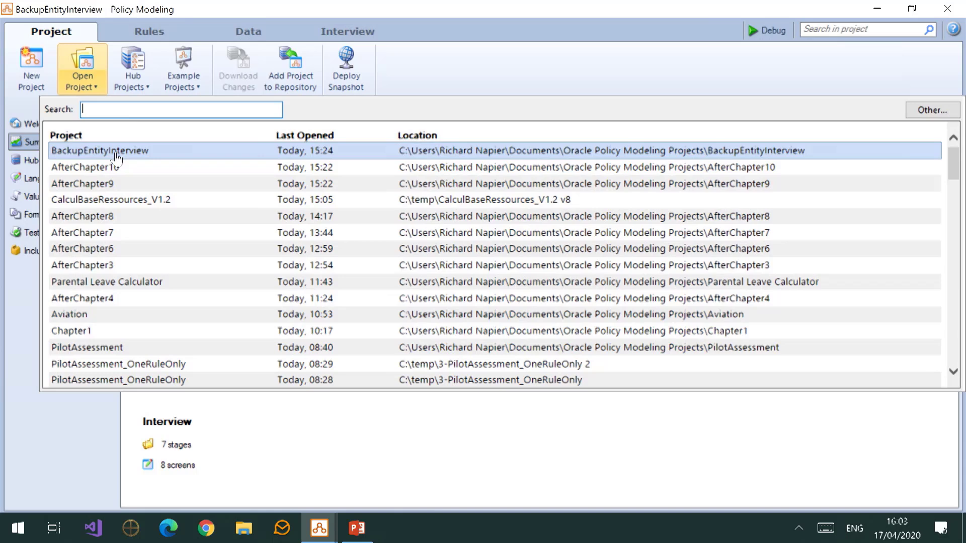
pyautogui.click(933, 111)
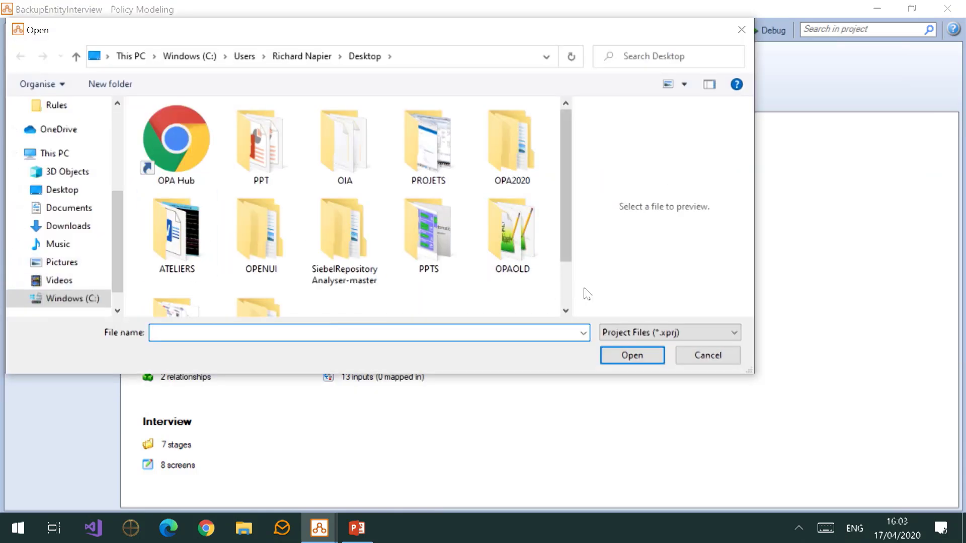
pyautogui.click(634, 332)
pyautogui.click(671, 361)
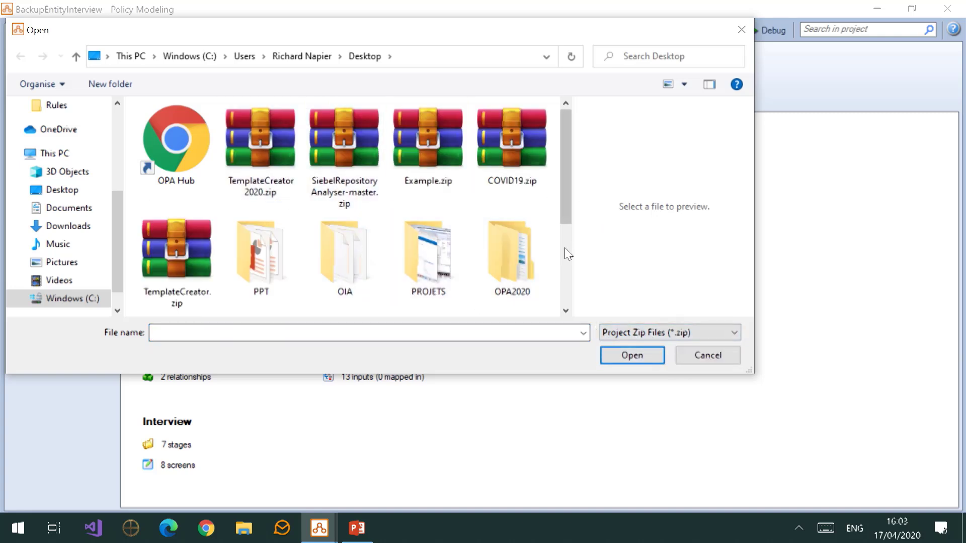
pyautogui.scroll(-3, 568, 254)
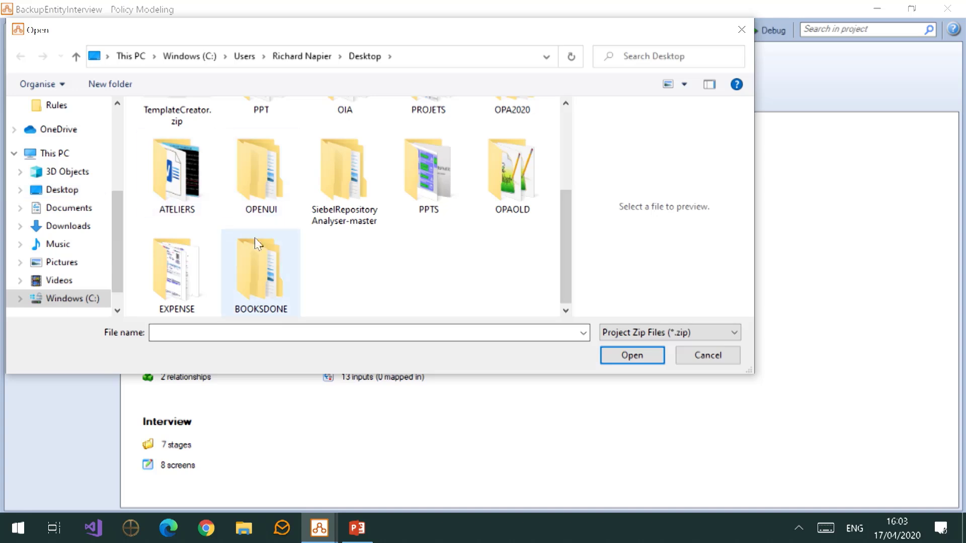
pyautogui.scroll(2, 473, 208)
pyautogui.scroll(-1, 473, 209)
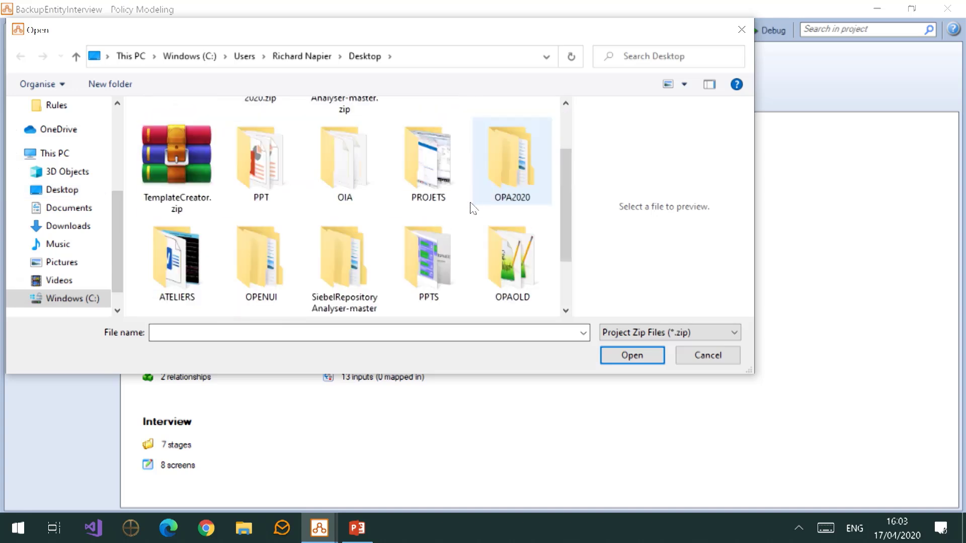
pyautogui.doubleClick(320, 176)
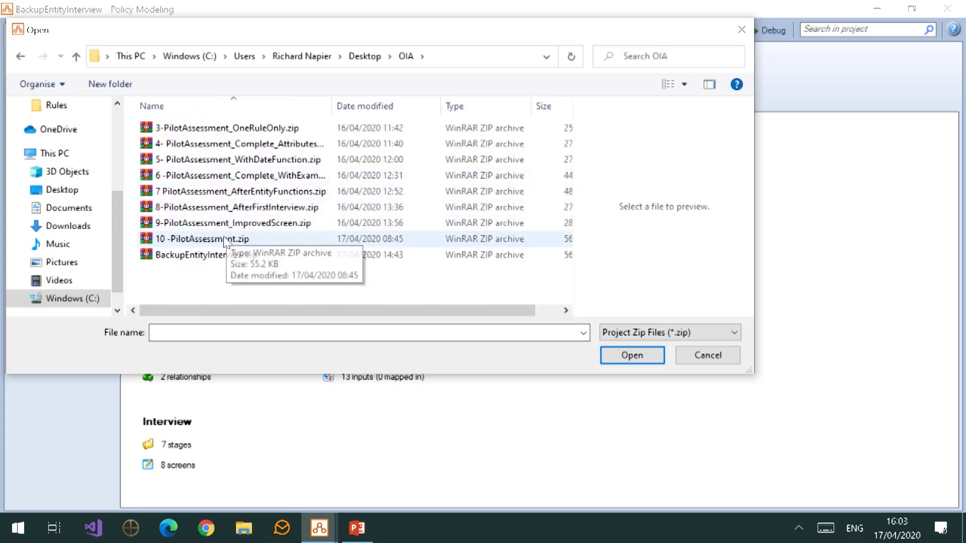
pyautogui.doubleClick(216, 255)
pyautogui.click(578, 300)
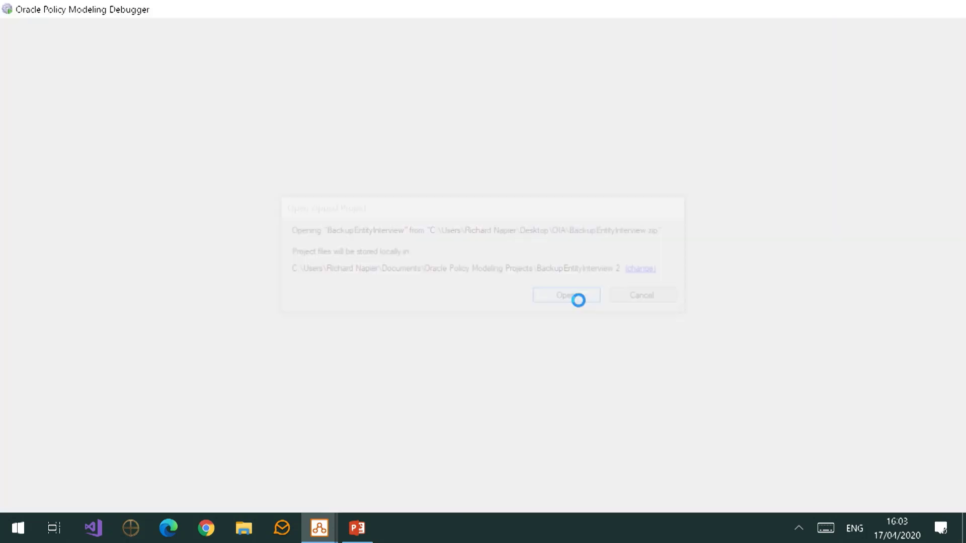
# Set the Airline Data screen of the interview to be shown always instead of only if relevant
pyautogui.click(370, 35)
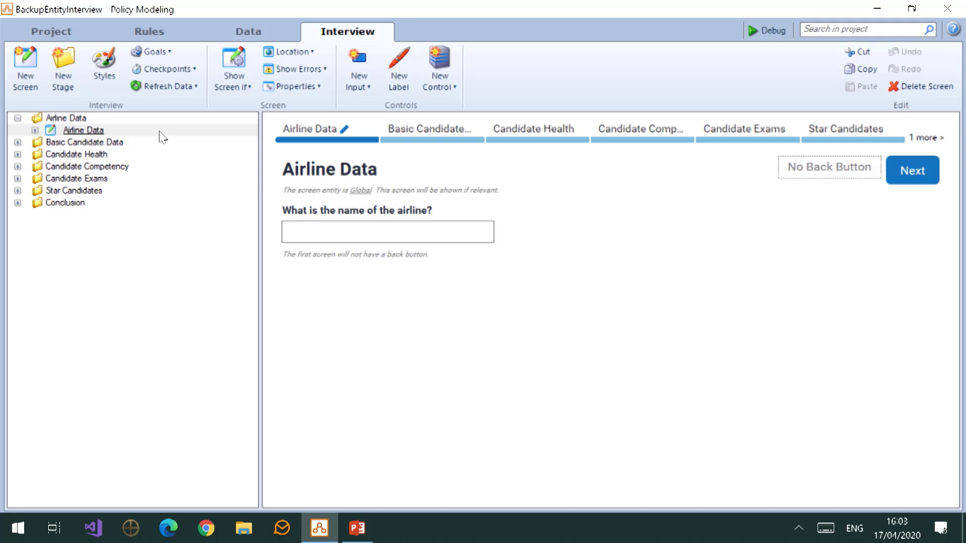
pyautogui.click(84, 129)
pyautogui.click(84, 130)
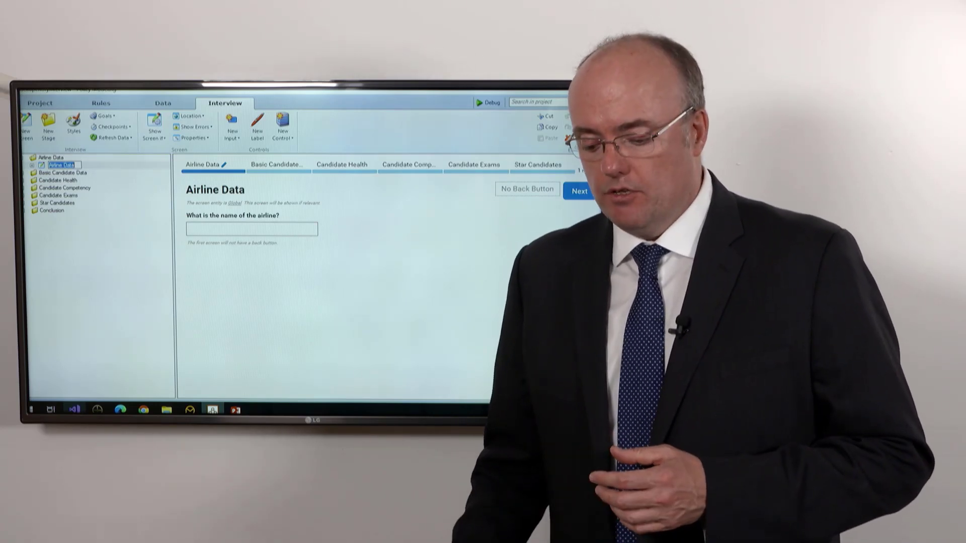
pyautogui.click(160, 140)
pyautogui.click(220, 106)
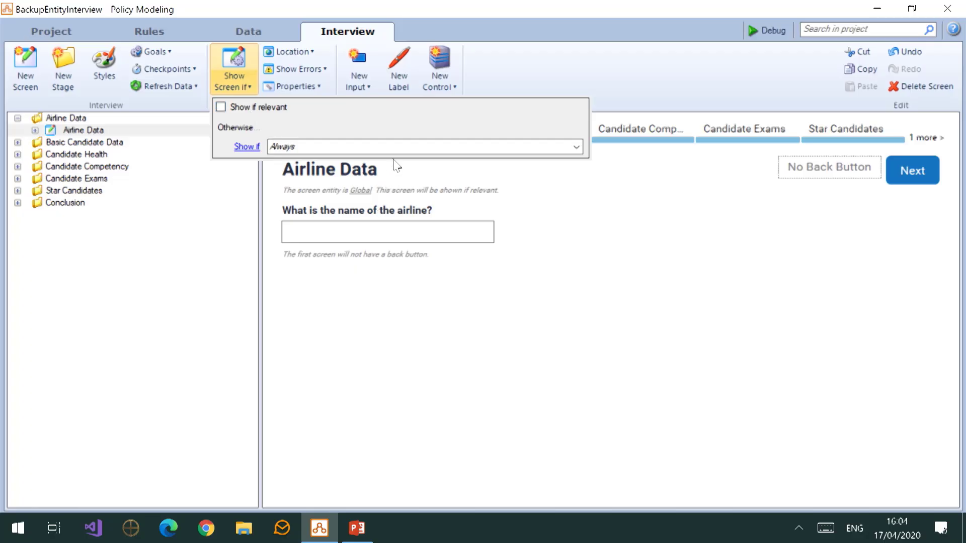
pyautogui.click(238, 114)
pyautogui.click(252, 111)
pyautogui.click(356, 282)
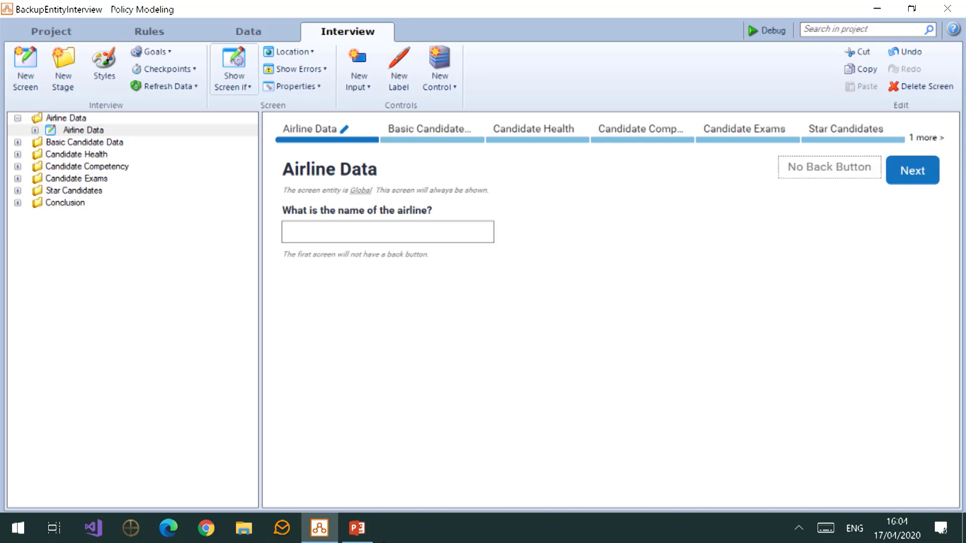
# Add a label substituting %candidate% above the vision score question in the candidate container on the Candidate Health screen
pyautogui.click(18, 142)
pyautogui.click(83, 153)
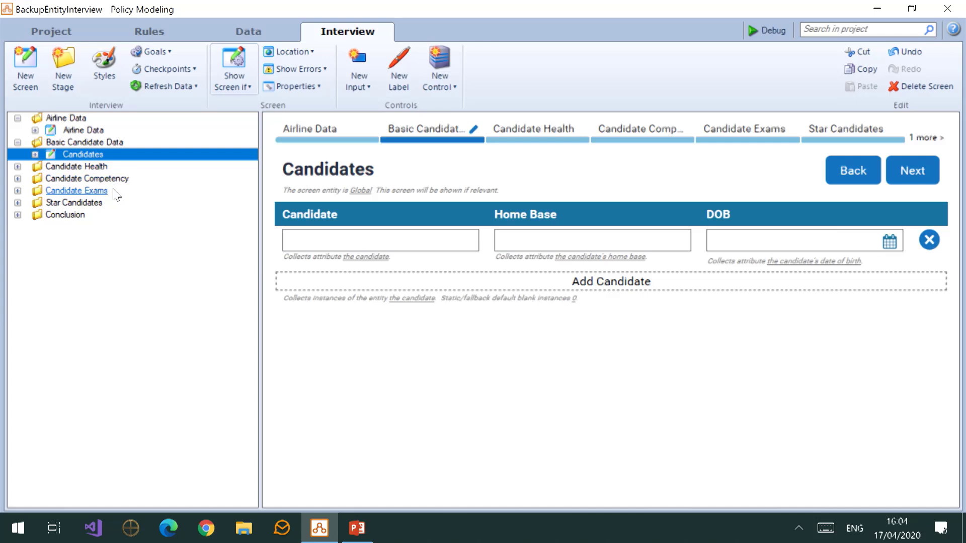
pyautogui.click(18, 166)
pyautogui.click(62, 181)
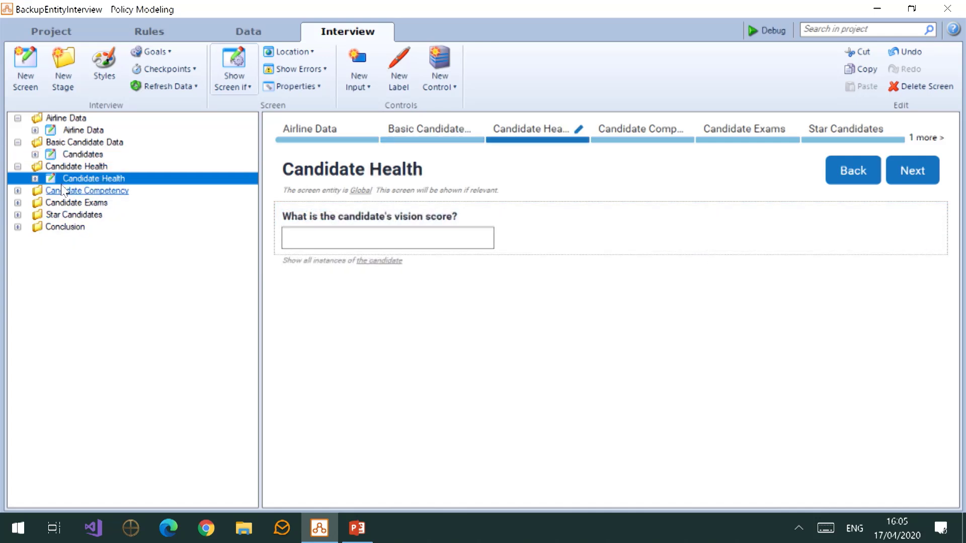
pyautogui.click(35, 179)
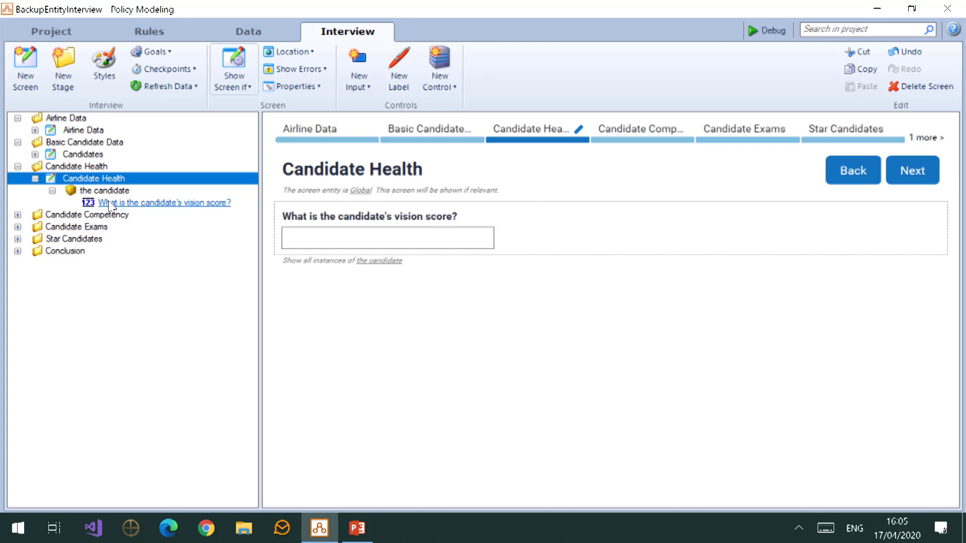
pyautogui.click(103, 190)
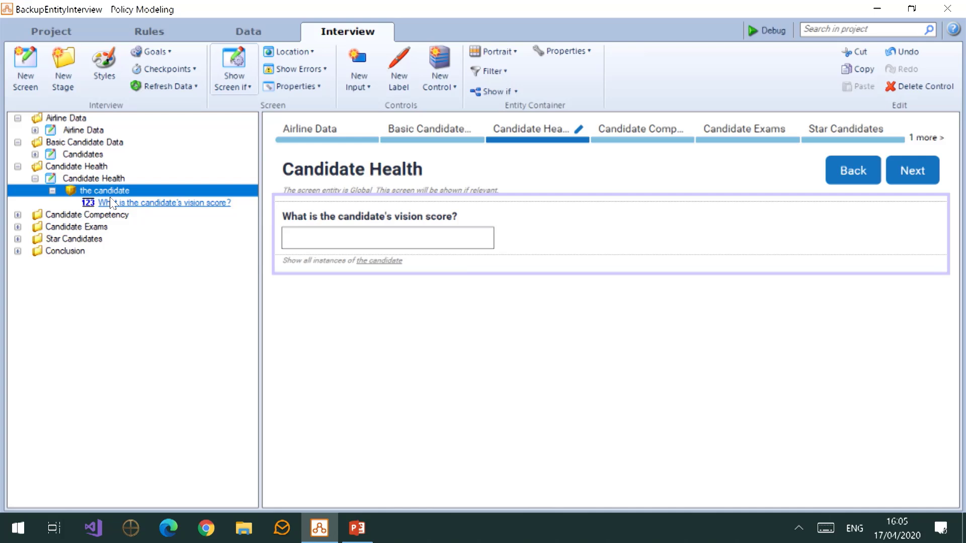
pyautogui.click(404, 72)
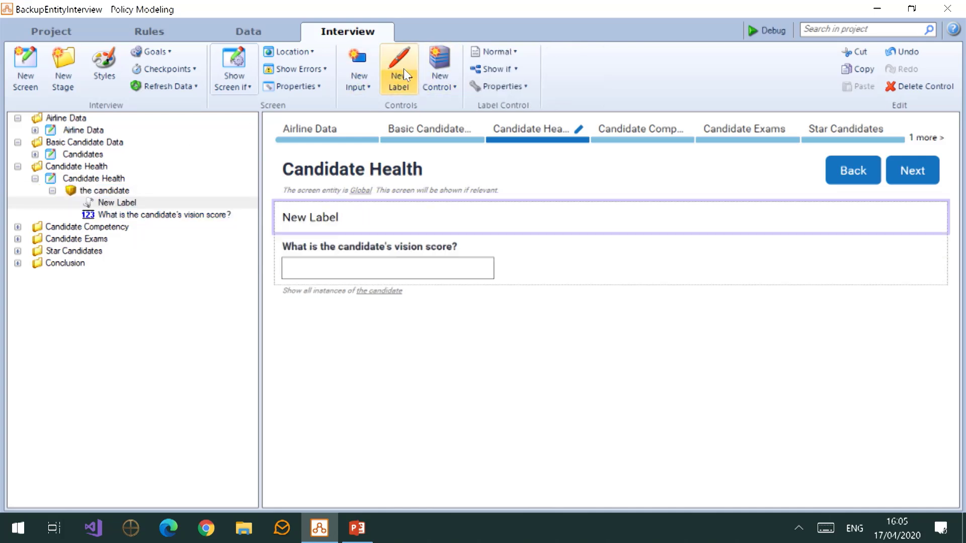
pyautogui.click(342, 226)
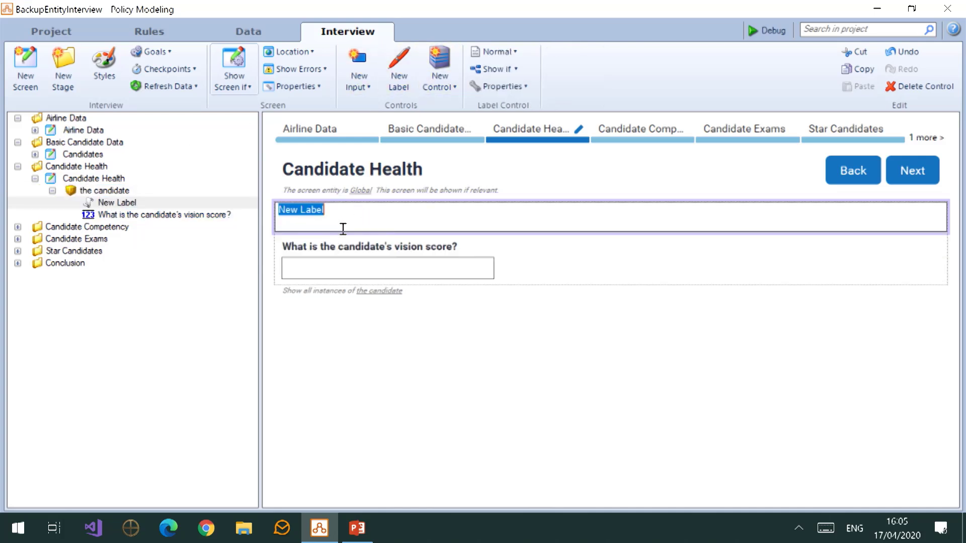
pyautogui.write('%%')
pyautogui.click(344, 255)
pyautogui.click(319, 334)
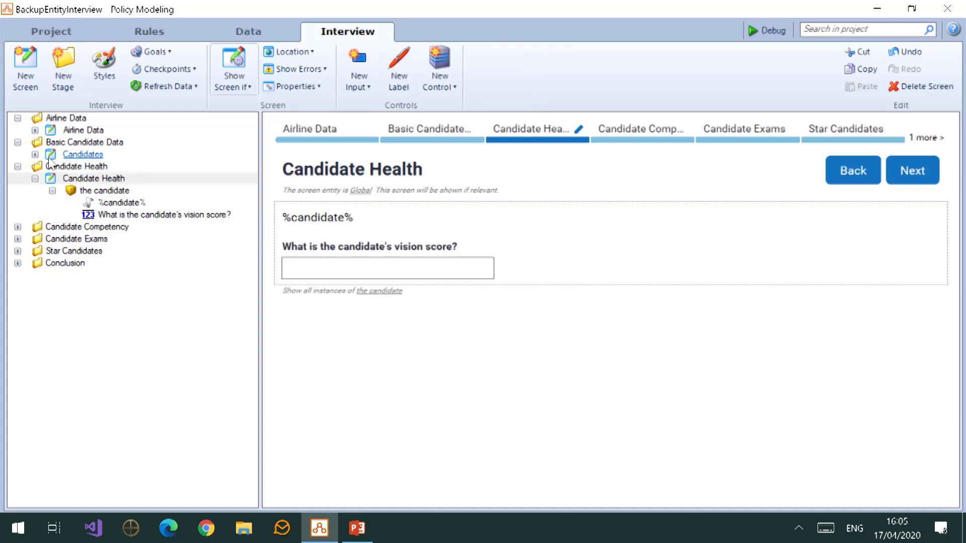
# Display the Valid PL? and Correct Type inputs on the Candidate Competencies screen as checkboxes
pyautogui.click(35, 154)
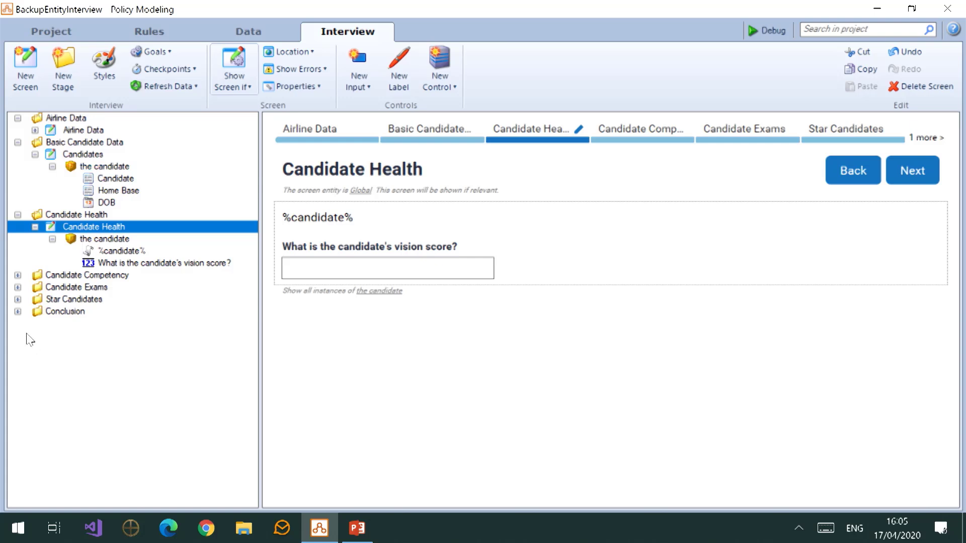
pyautogui.doubleClick(85, 275)
pyautogui.click(87, 287)
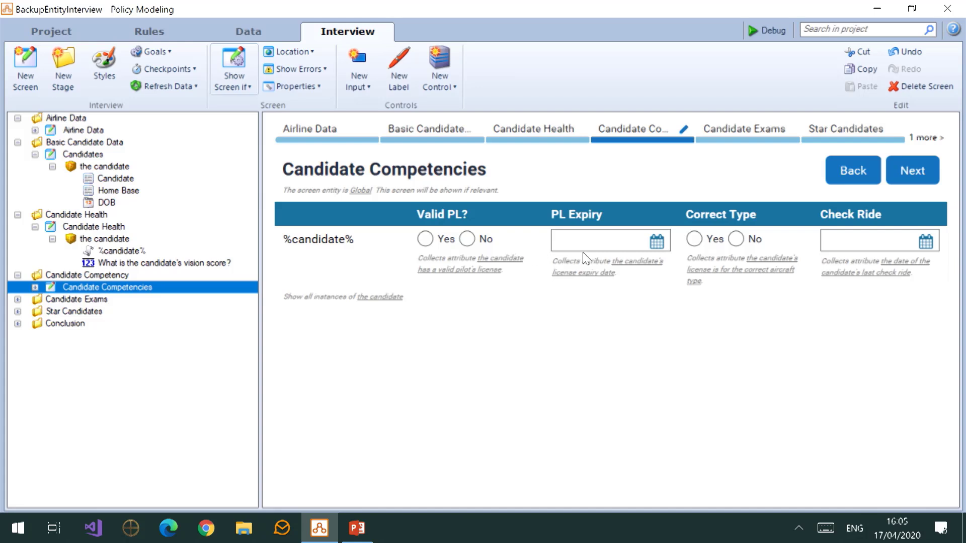
pyautogui.click(488, 249)
pyautogui.click(517, 53)
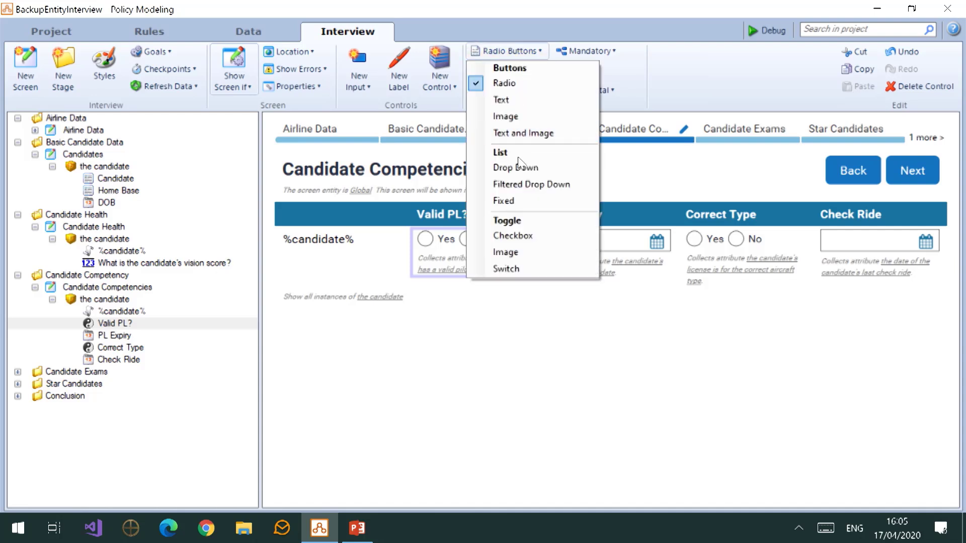
pyautogui.click(522, 239)
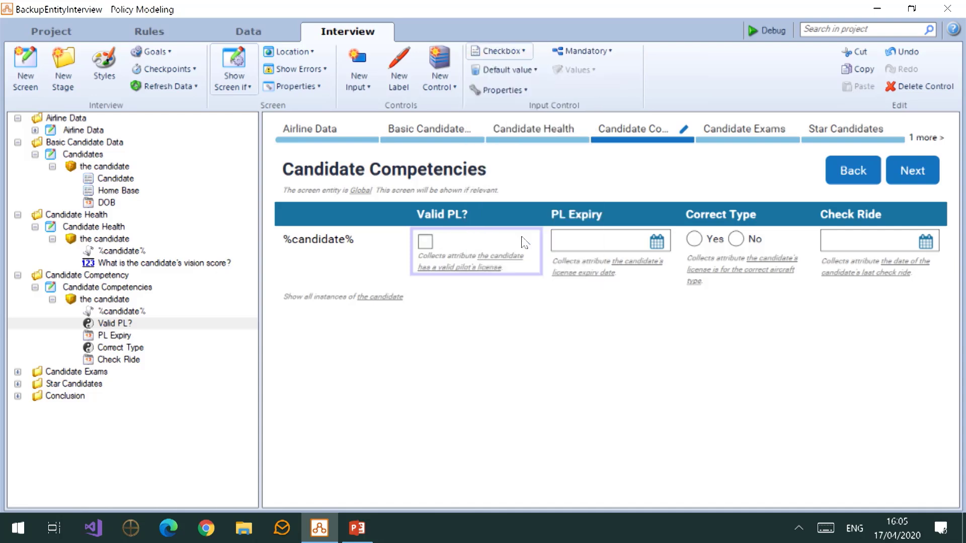
pyautogui.click(734, 236)
pyautogui.click(508, 51)
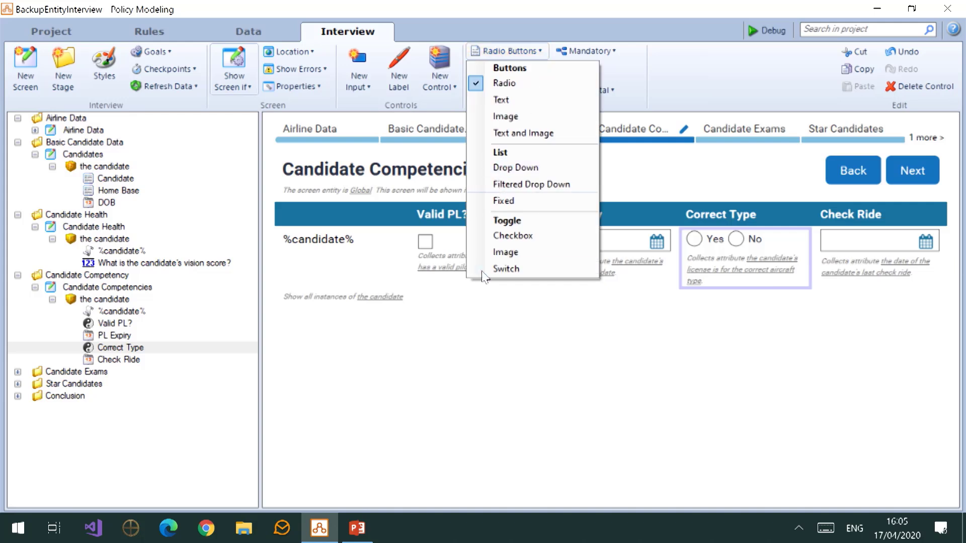
pyautogui.click(542, 236)
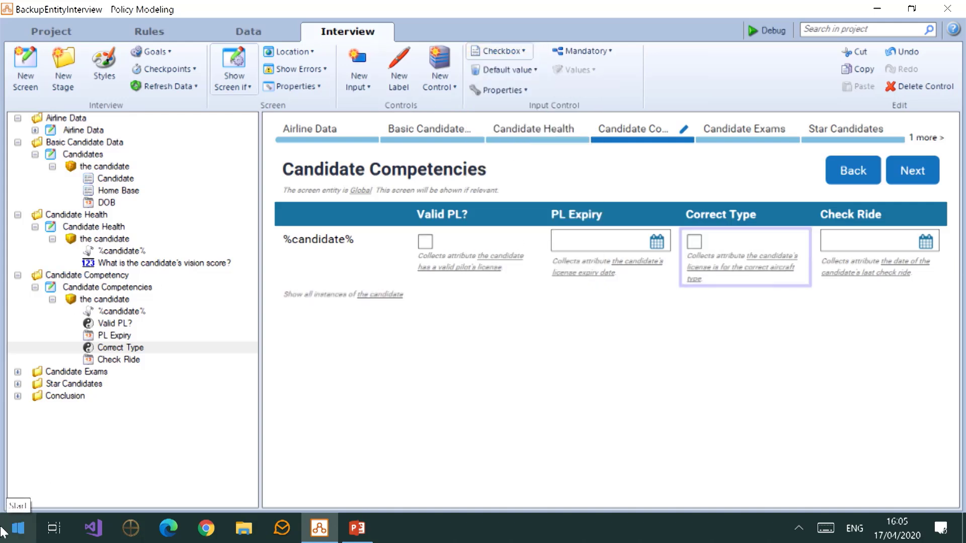
# Show the PL Expiry input on the Candidate Competencies screen only if "the candidate has a valid pilot's license" is true
pyautogui.click(593, 267)
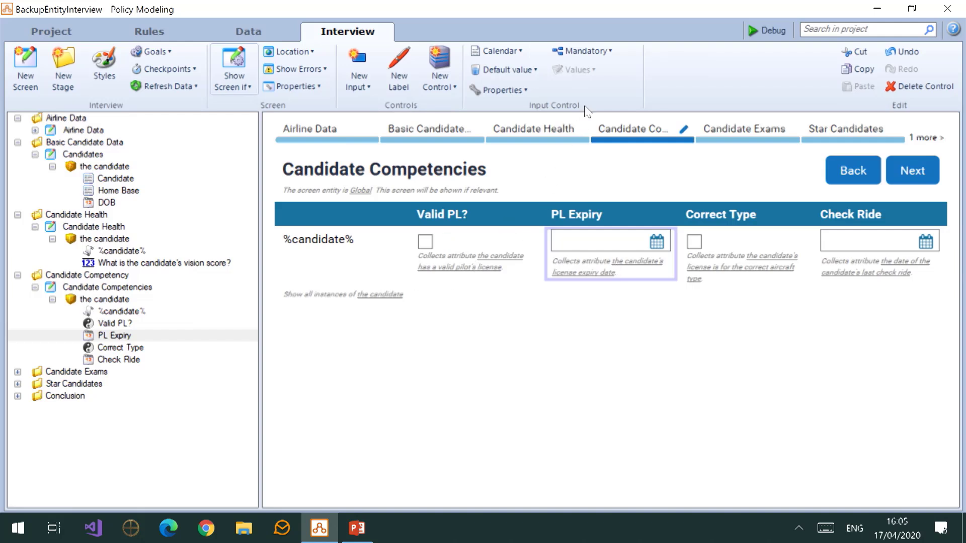
pyautogui.click(624, 51)
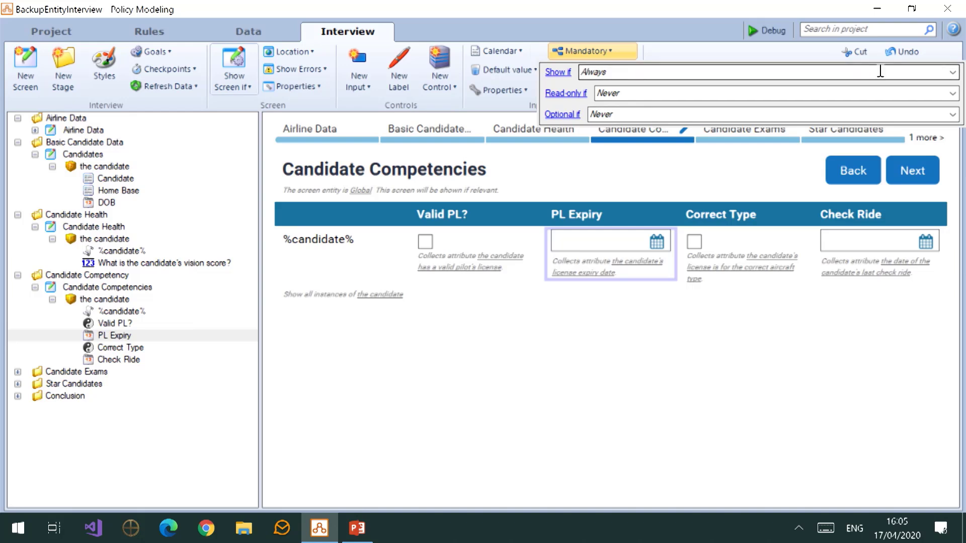
pyautogui.click(952, 74)
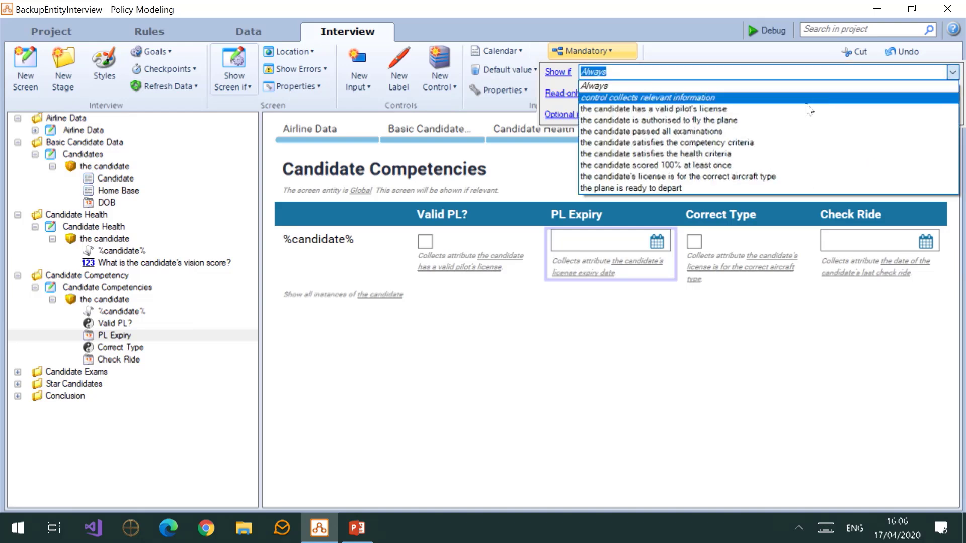
pyautogui.click(806, 108)
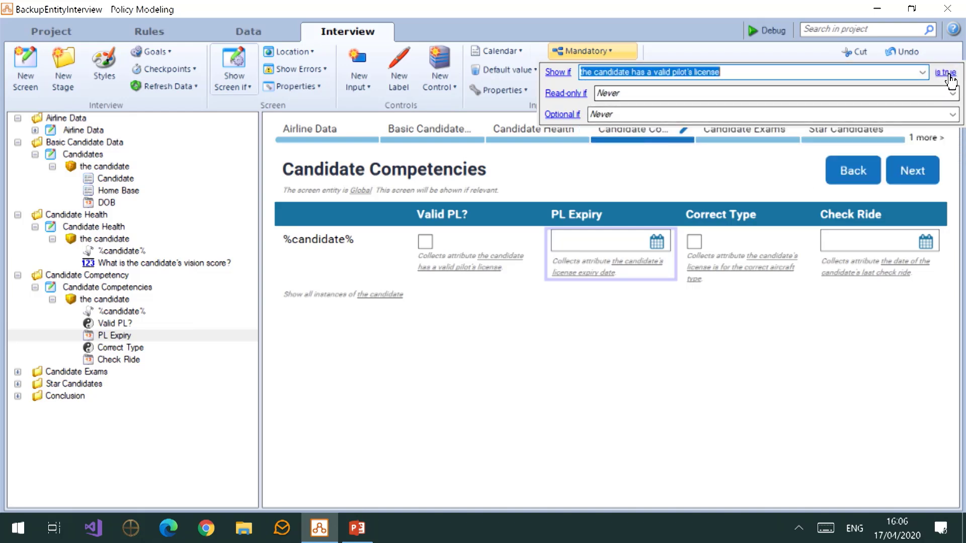
pyautogui.click(673, 365)
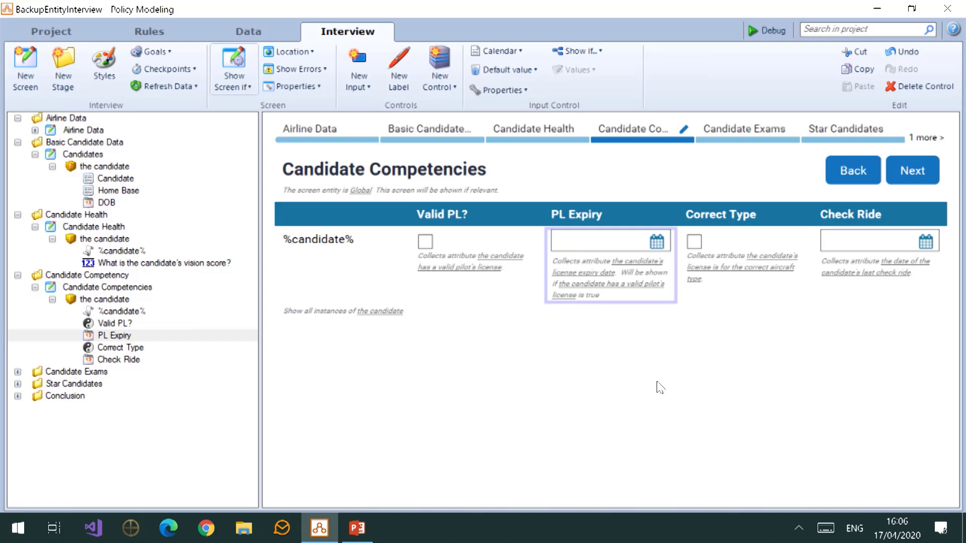
# Examine the list of values defined for the Exam input on the Candidate Exams screen
pyautogui.click(19, 372)
pyautogui.click(92, 384)
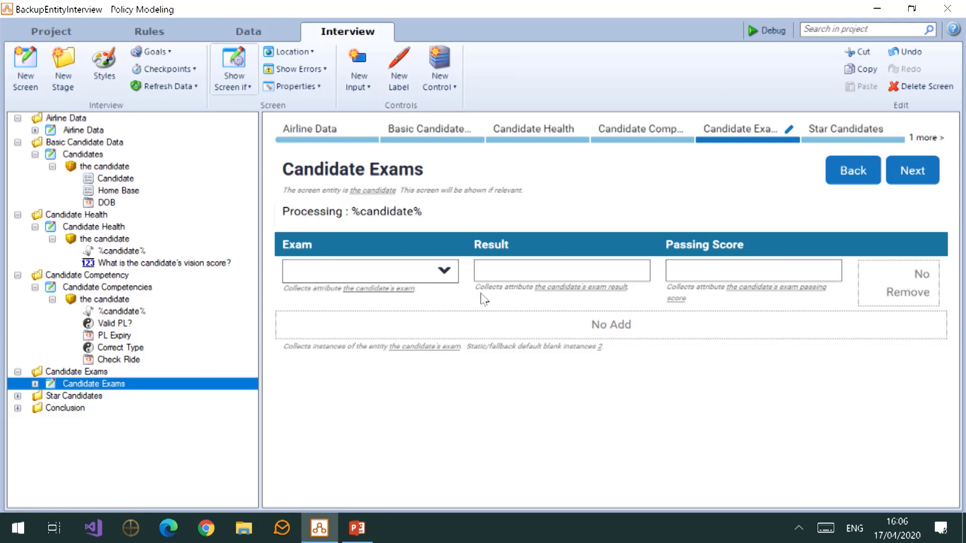
pyautogui.click(451, 288)
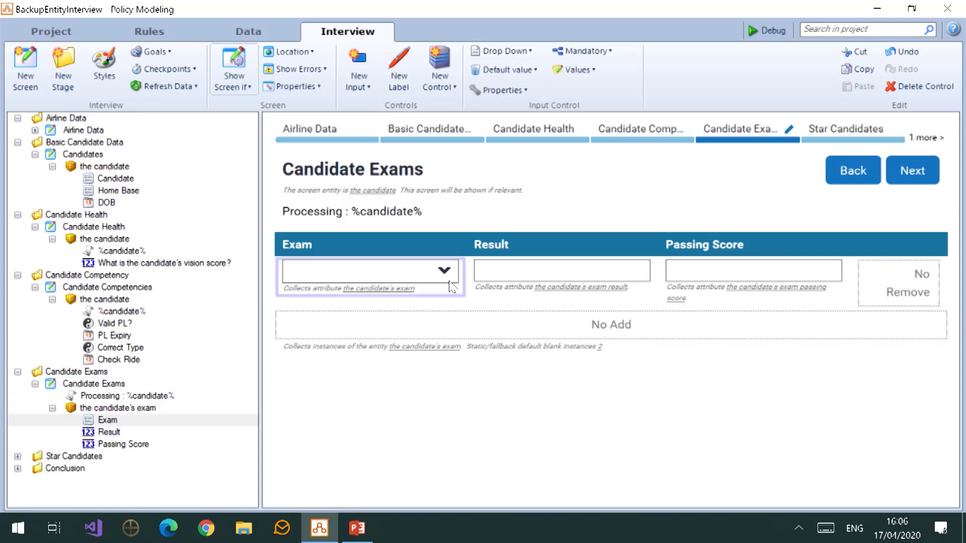
pyautogui.click(587, 71)
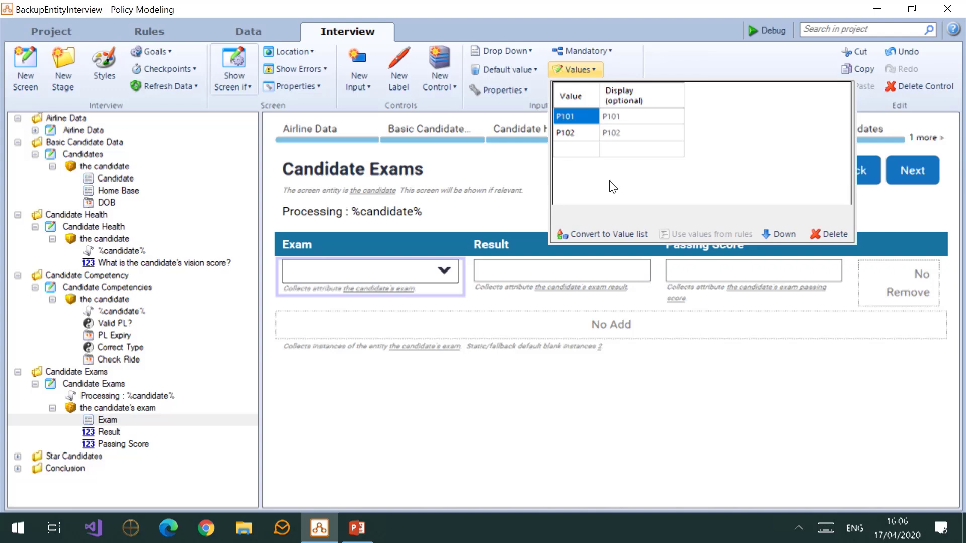
pyautogui.click(552, 404)
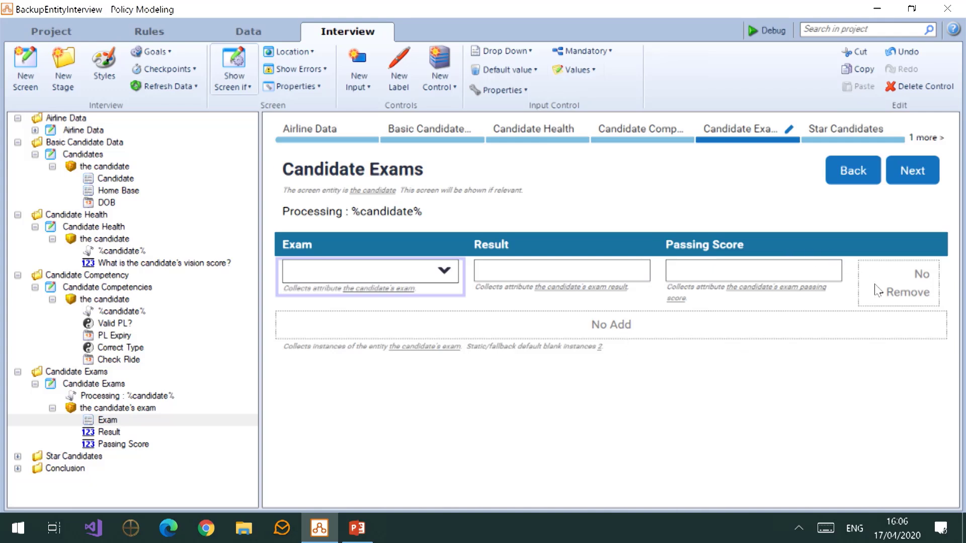
# Set the entity buttons of the candidate's exam collection to None on the Candidate Exams screen
pyautogui.click(922, 276)
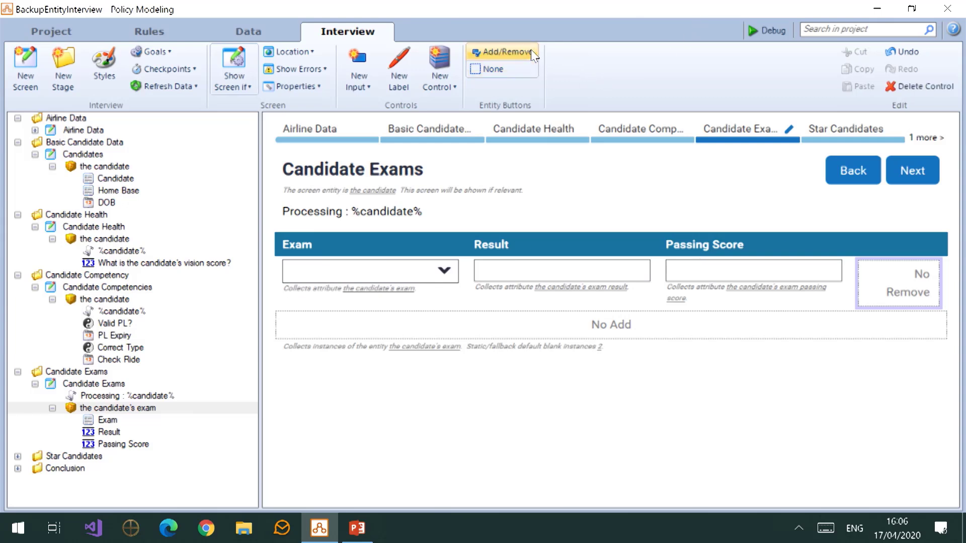
pyautogui.click(530, 50)
pyautogui.click(503, 69)
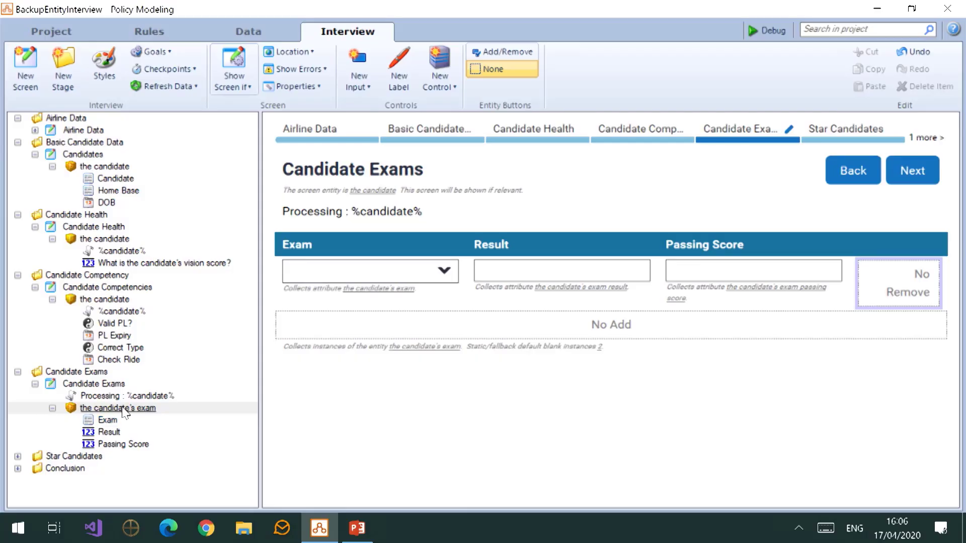
# Inspect the dynamic and static blank instances settings of the candidate's exam collection
pyautogui.click(124, 410)
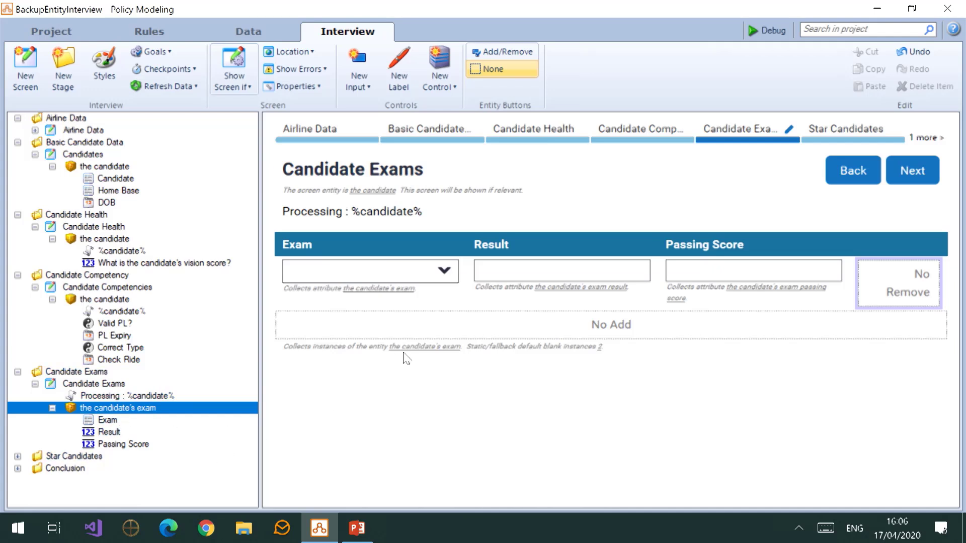
pyautogui.click(591, 358)
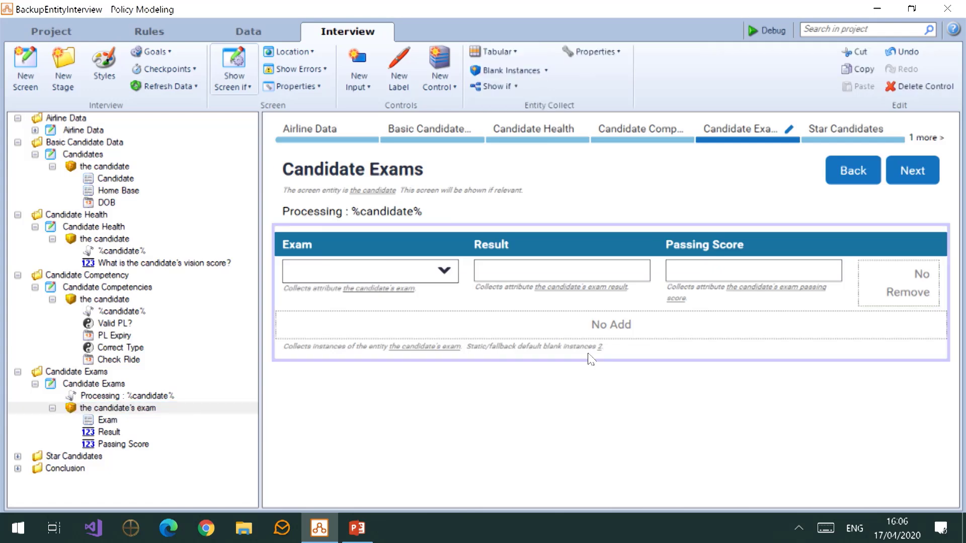
pyautogui.click(546, 72)
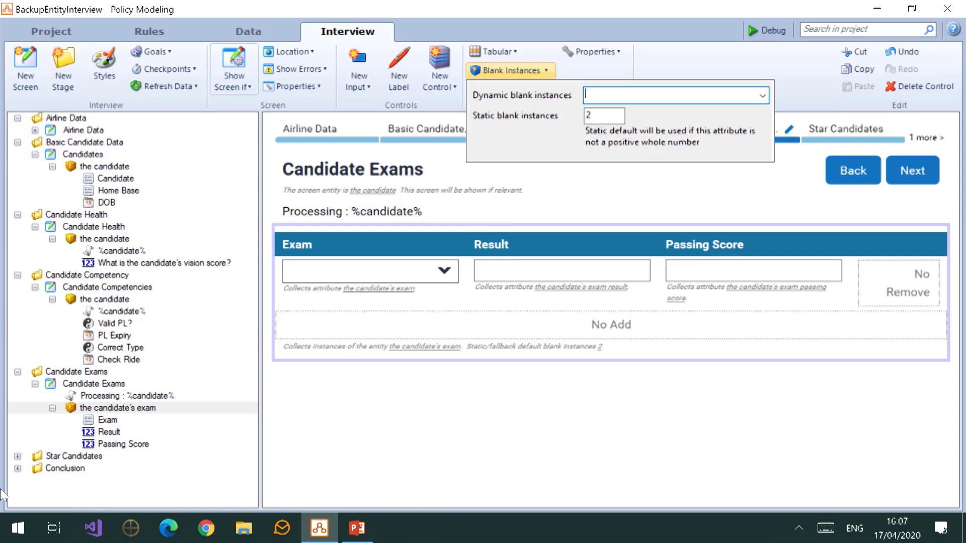
# Filter the candidate container on the Star Candidates screen to show instances only if "the candidate scored 100% at least once" is true
pyautogui.click(18, 456)
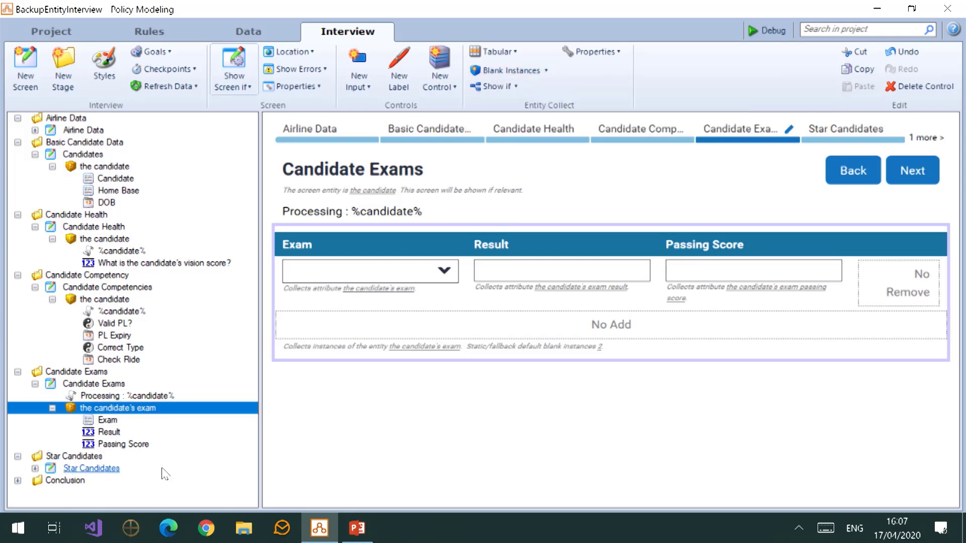
pyautogui.click(114, 472)
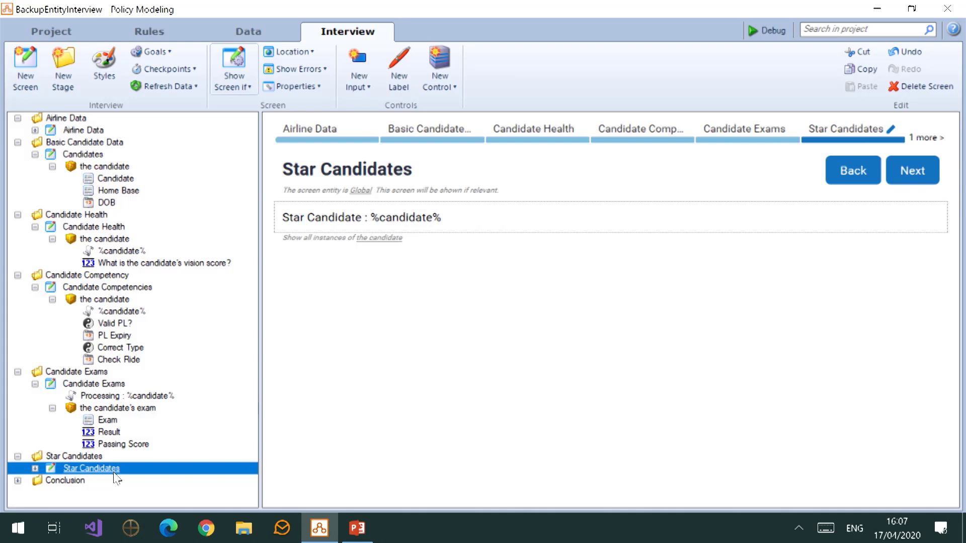
pyautogui.click(35, 469)
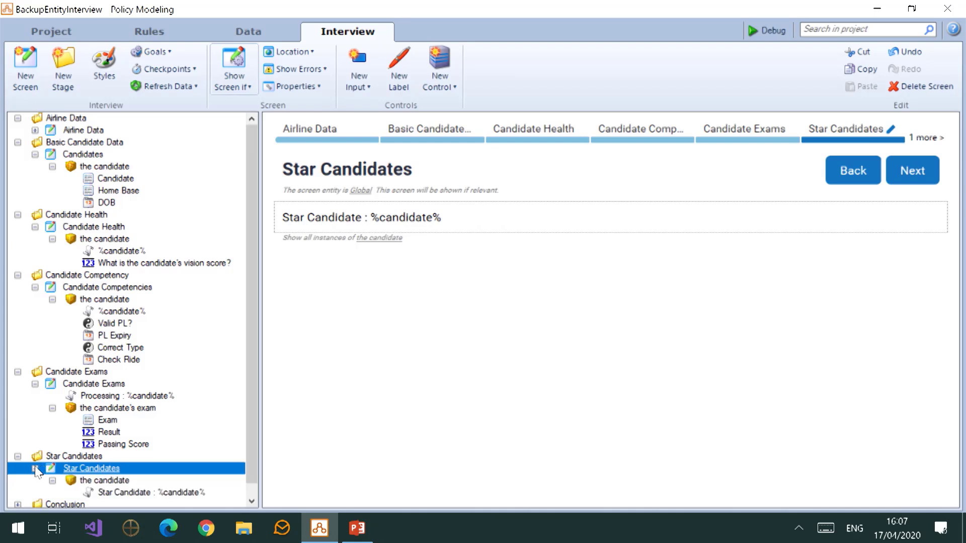
pyautogui.click(121, 481)
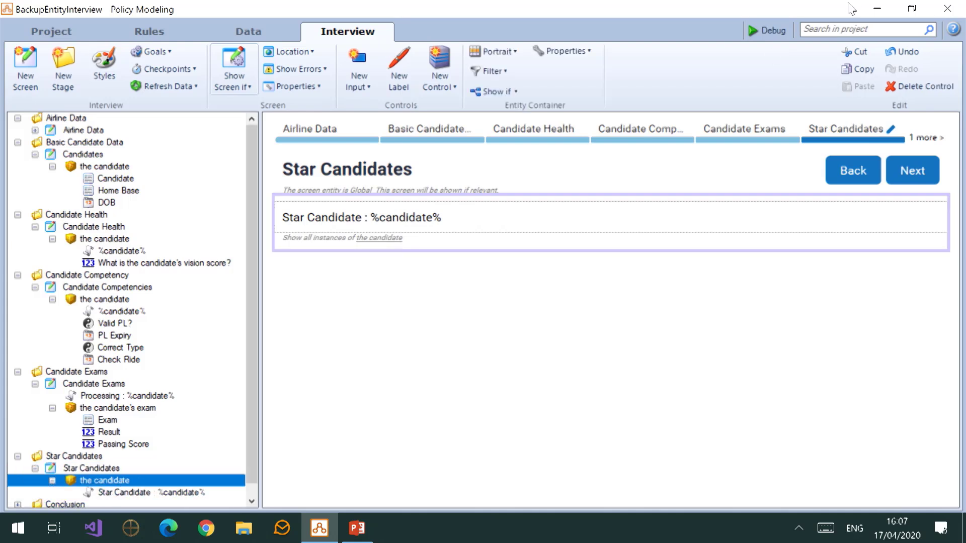
pyautogui.click(509, 65)
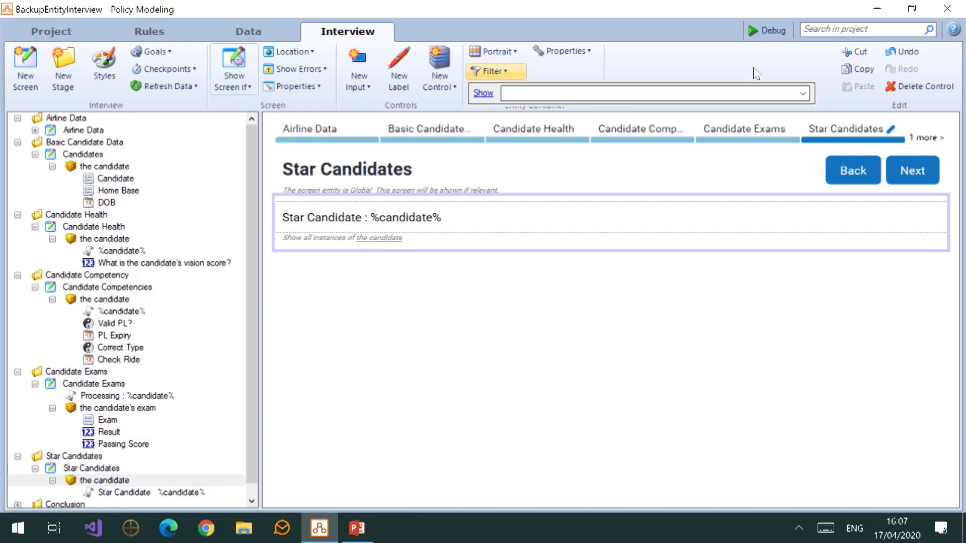
pyautogui.click(803, 93)
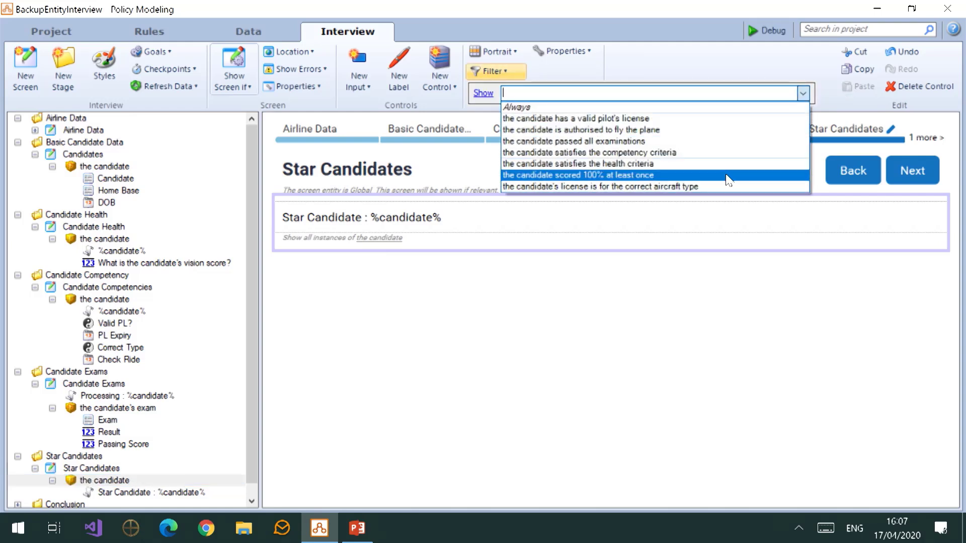
pyautogui.click(728, 175)
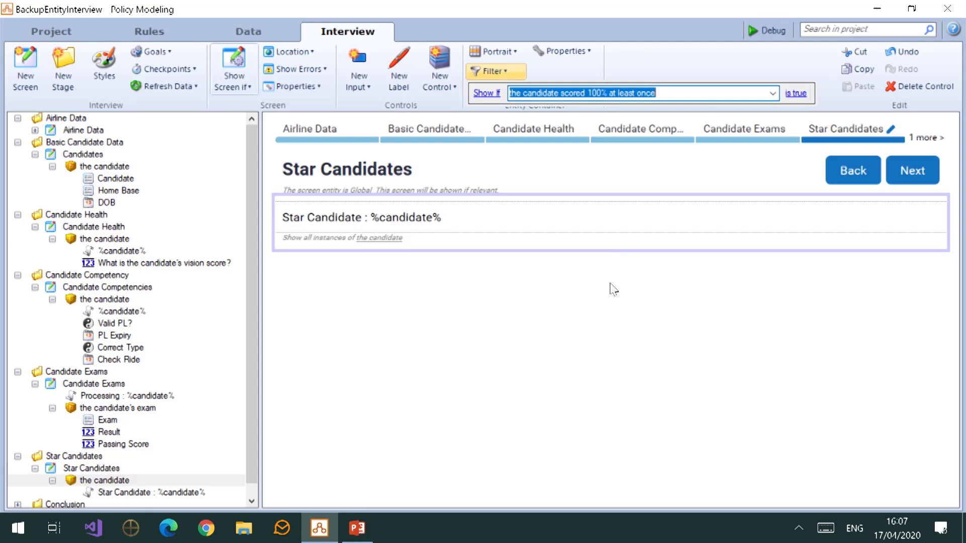
pyautogui.press('Return')
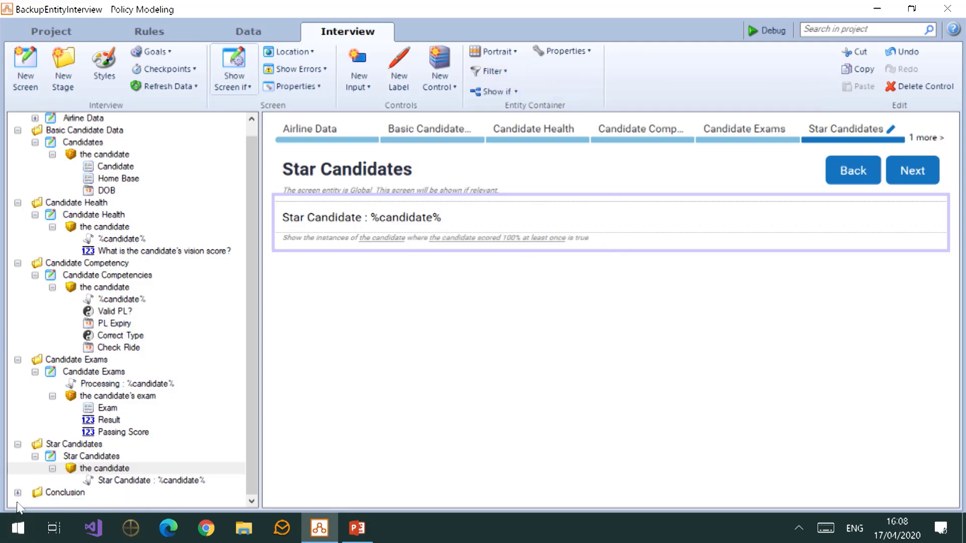
# Examine the Review Candidates screen in the Conclusion stage, including the nested exam container's filter and its passed-exam label
pyautogui.click(18, 492)
pyautogui.click(76, 481)
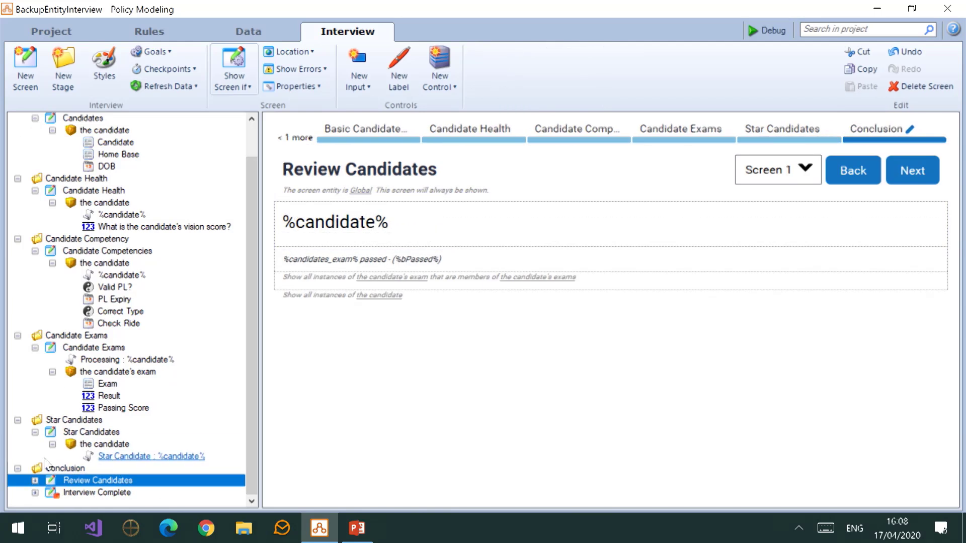
pyautogui.click(35, 480)
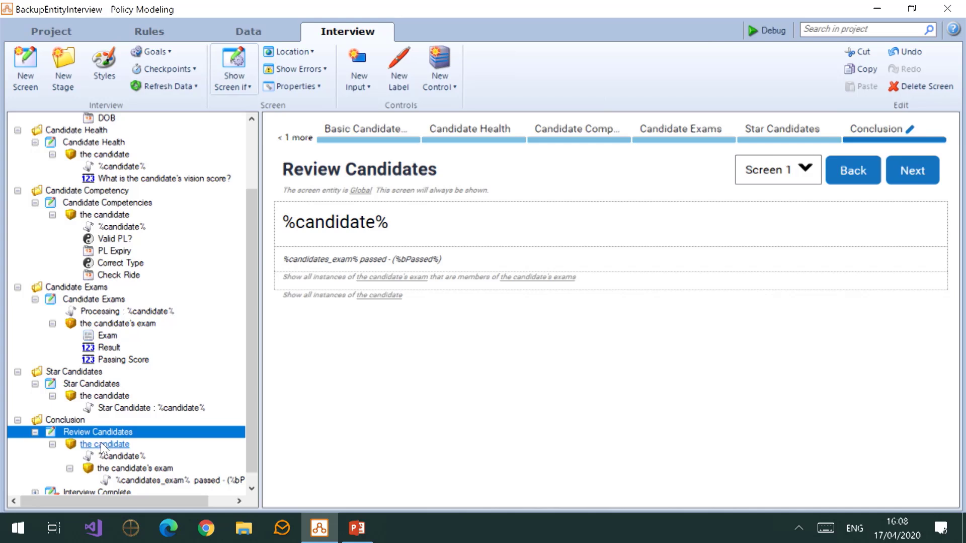
pyautogui.click(151, 472)
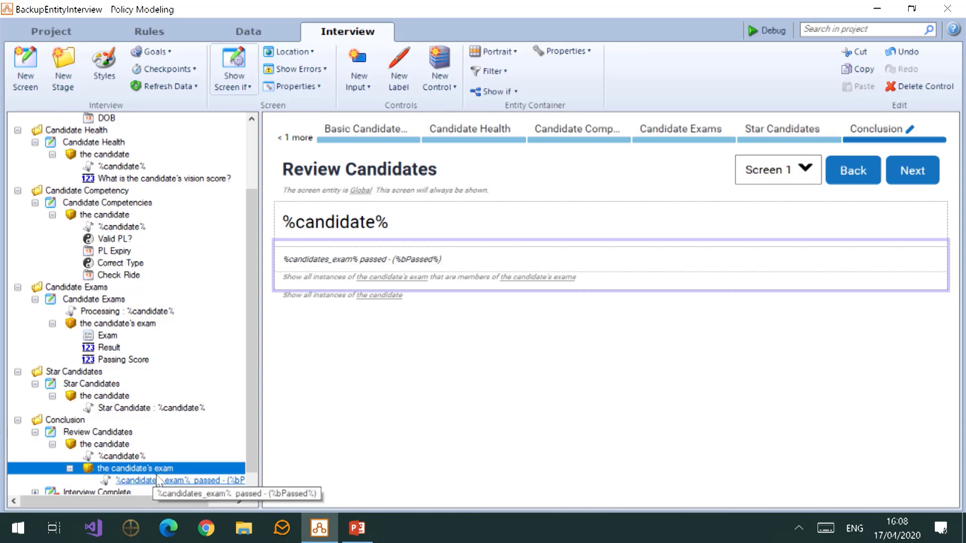
pyautogui.click(500, 68)
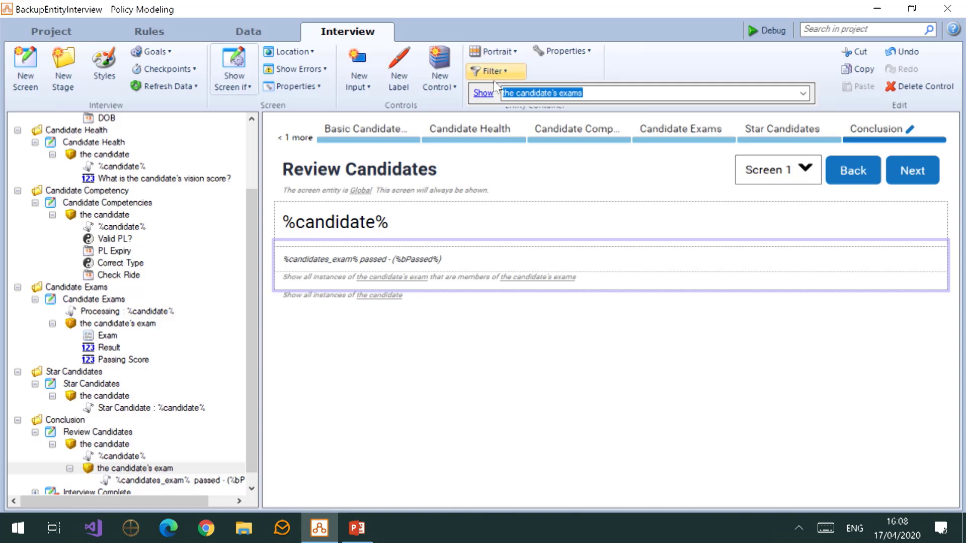
pyautogui.click(407, 381)
pyautogui.click(462, 267)
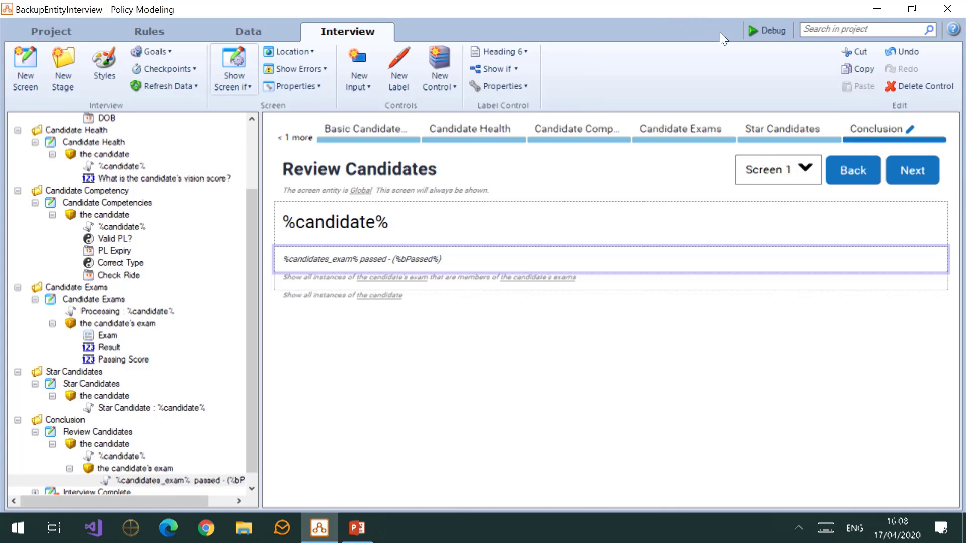
# Start debugging the interview and import the test data file WaylonAndFleur.xds
pyautogui.click(769, 31)
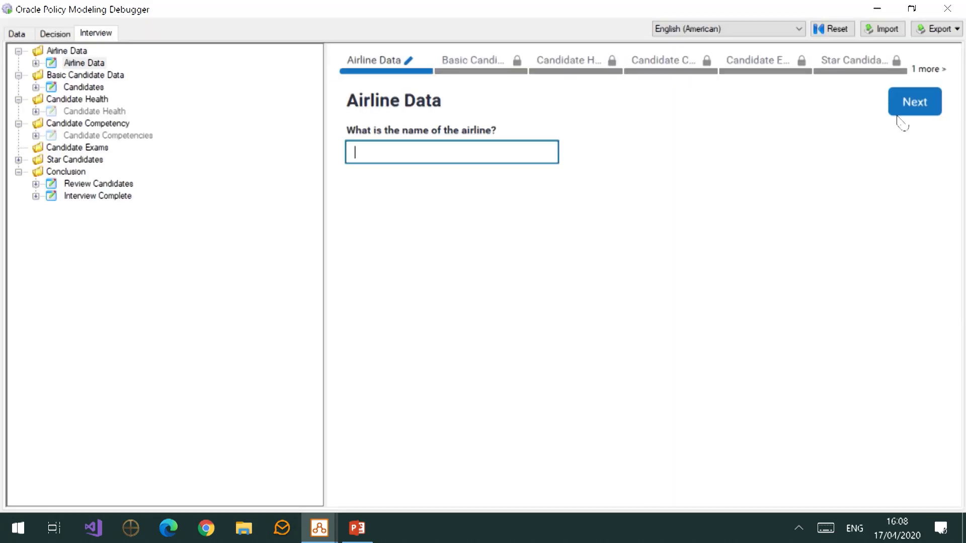
pyautogui.click(881, 28)
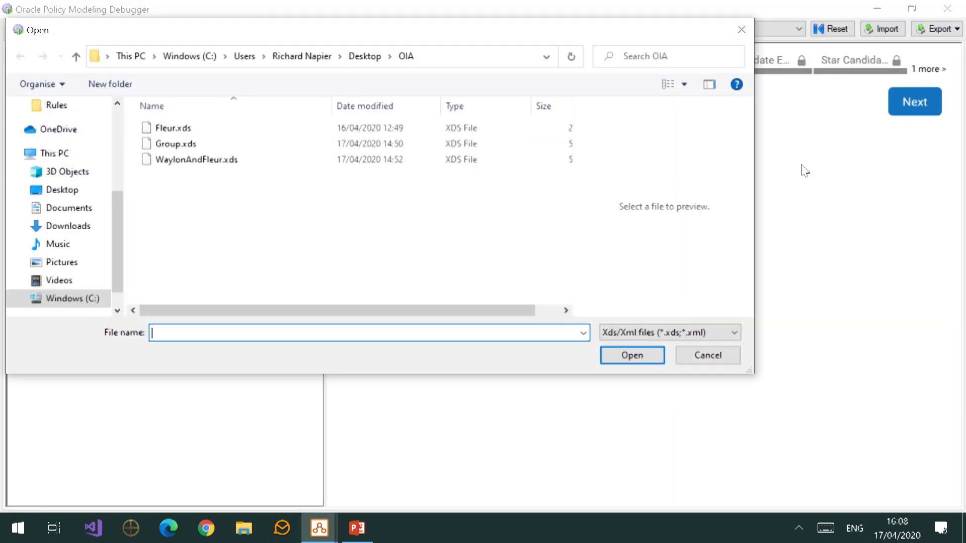
pyautogui.click(196, 160)
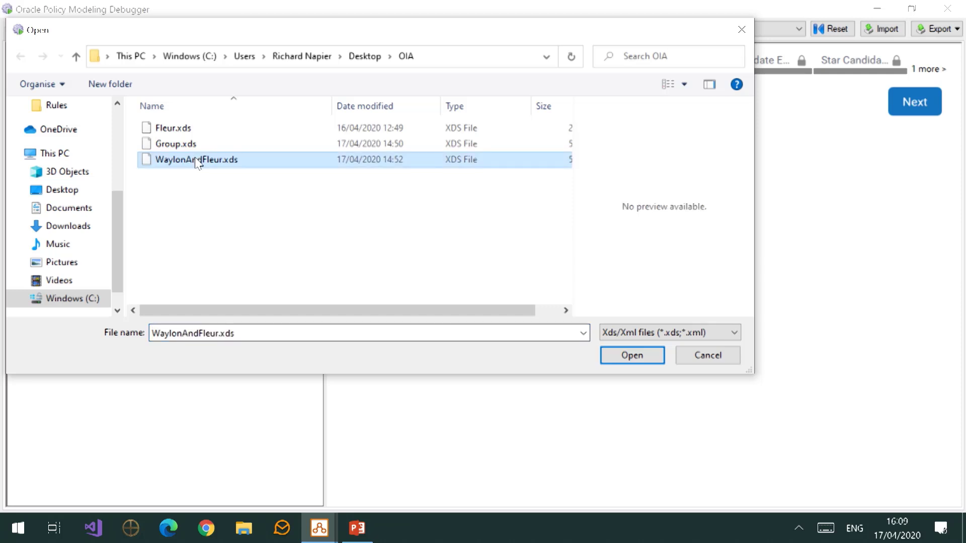
pyautogui.click(622, 360)
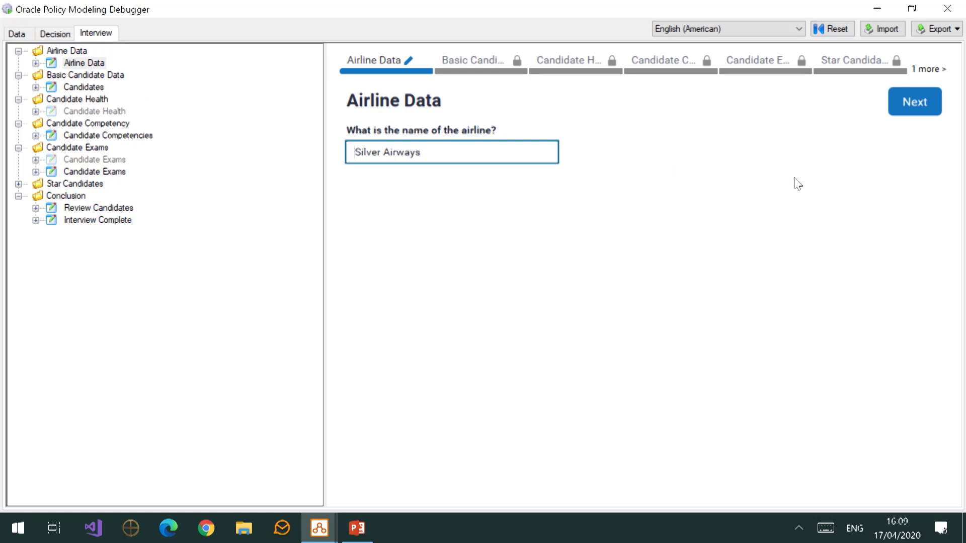
# Advance to the Candidate Competencies screen and test the PL Expiry condition by unchecking and rechecking Valid PL? for the first candidate
pyautogui.click(916, 103)
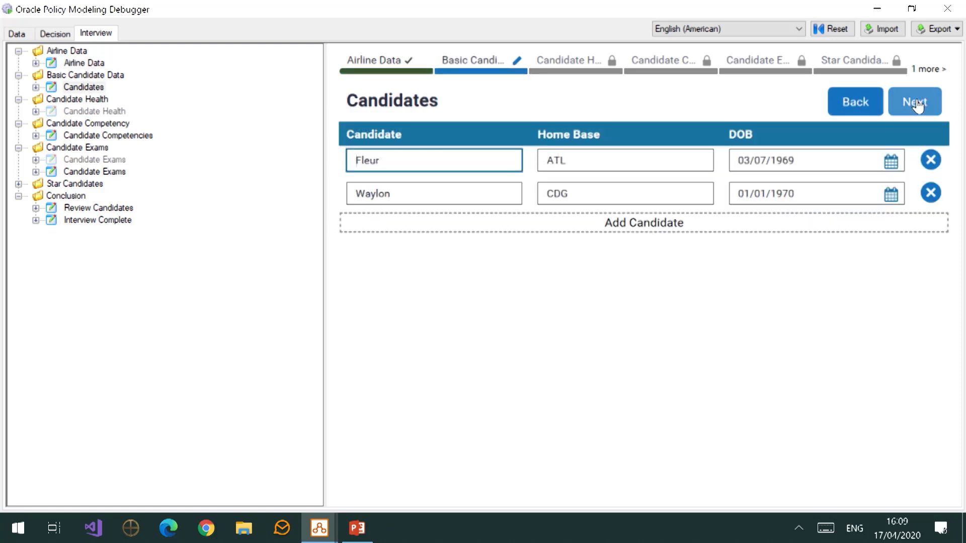
pyautogui.click(921, 108)
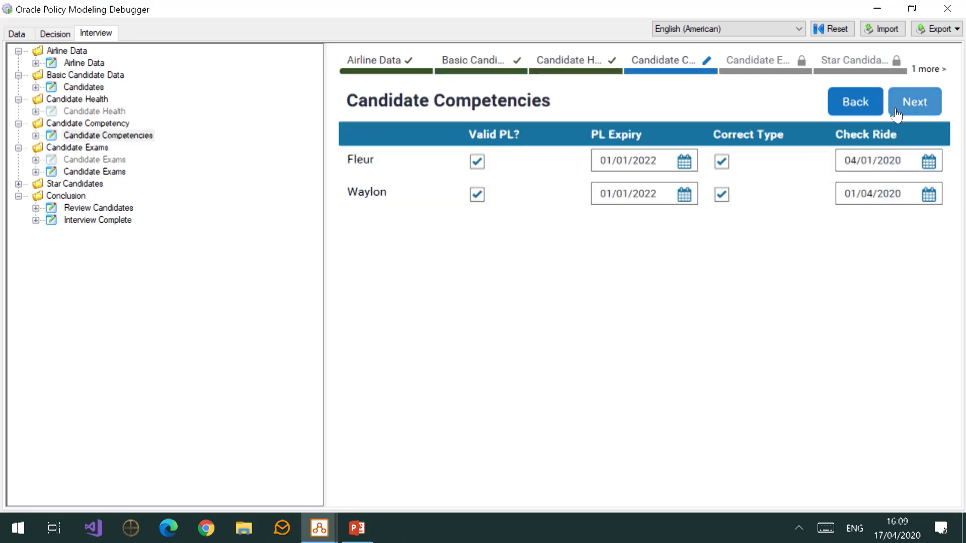
pyautogui.click(481, 163)
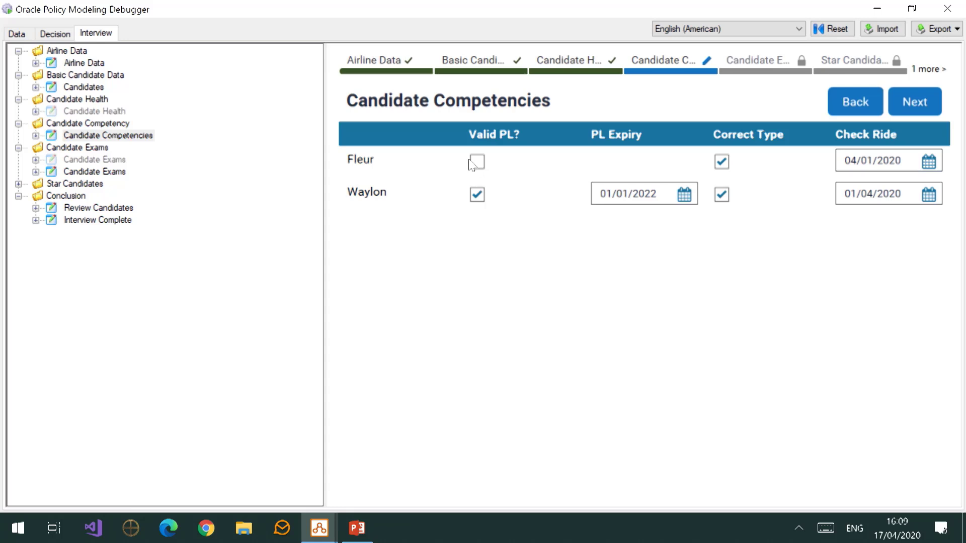
pyautogui.click(477, 162)
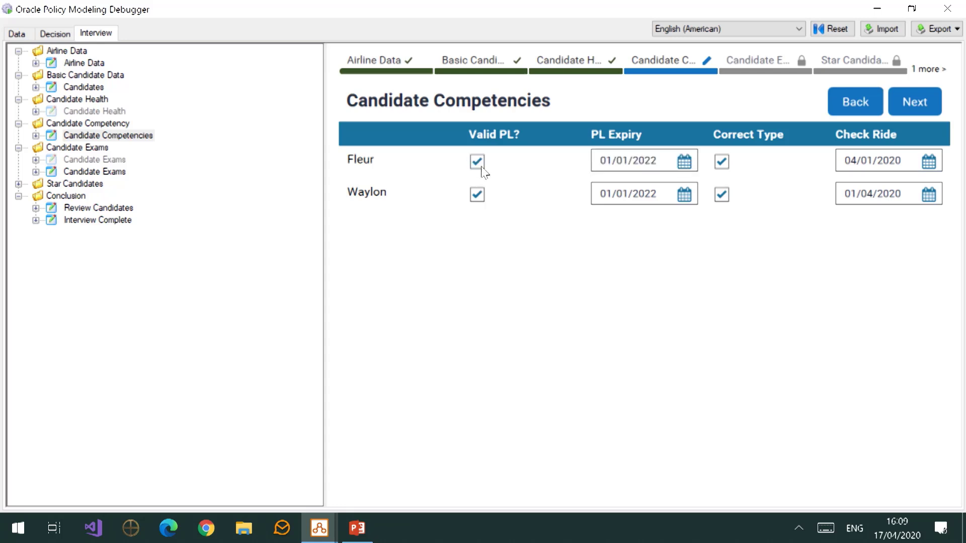
# Continue through the Candidate Exams screen to Review Candidates, and open the Star Candidates screen to check its filter
pyautogui.click(922, 101)
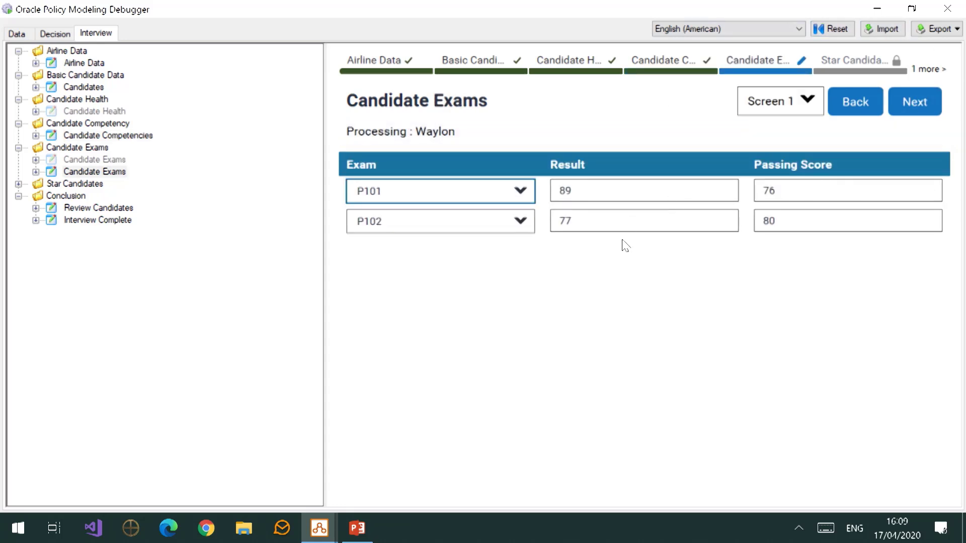
pyautogui.doubleClick(429, 130)
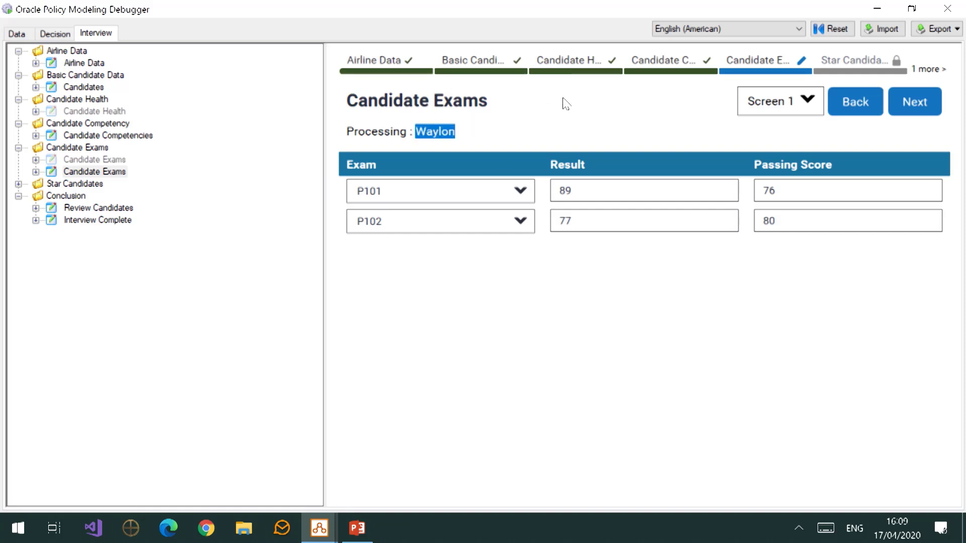
pyautogui.click(914, 102)
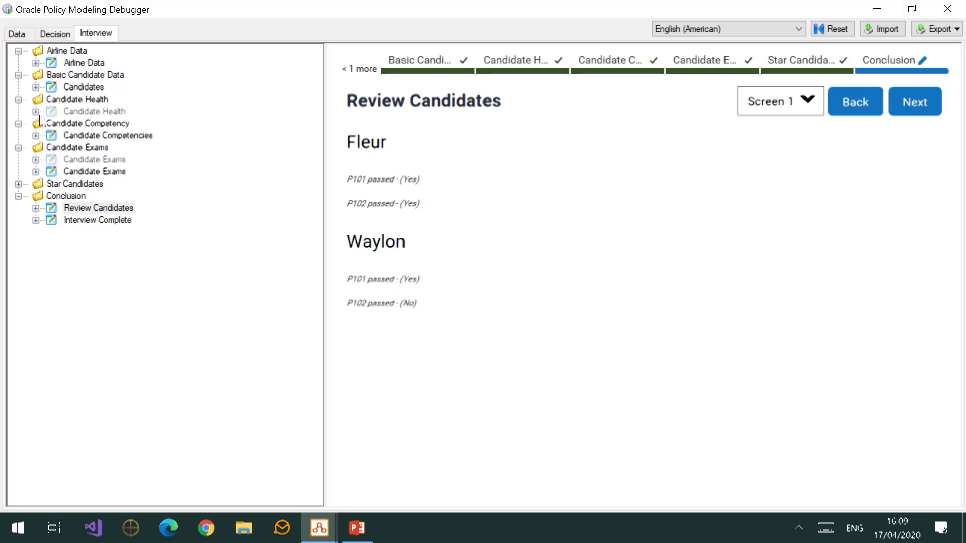
pyautogui.click(18, 184)
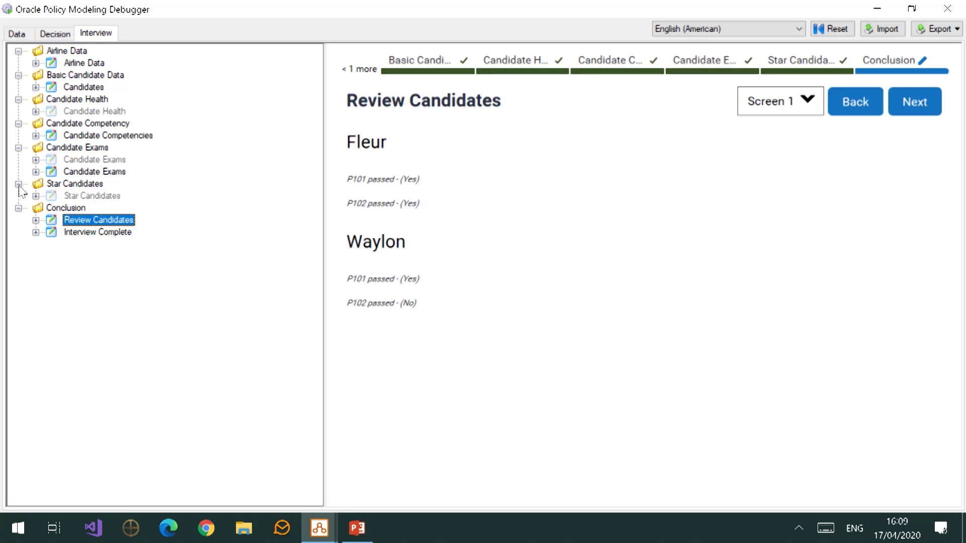
pyautogui.click(78, 196)
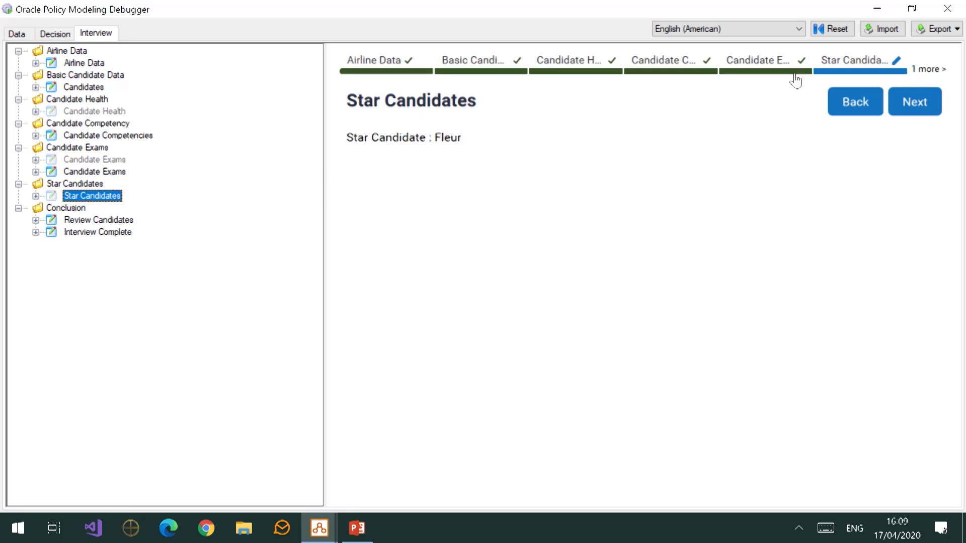
# Advance through Review Candidates to the Interview Complete screen and expand the authorisation explanations for both candidates
pyautogui.click(915, 112)
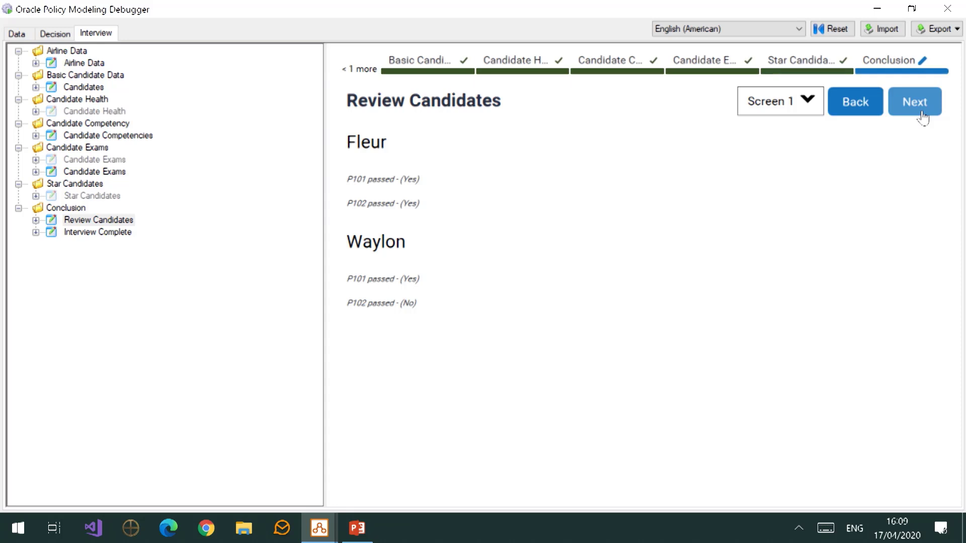
pyautogui.click(916, 112)
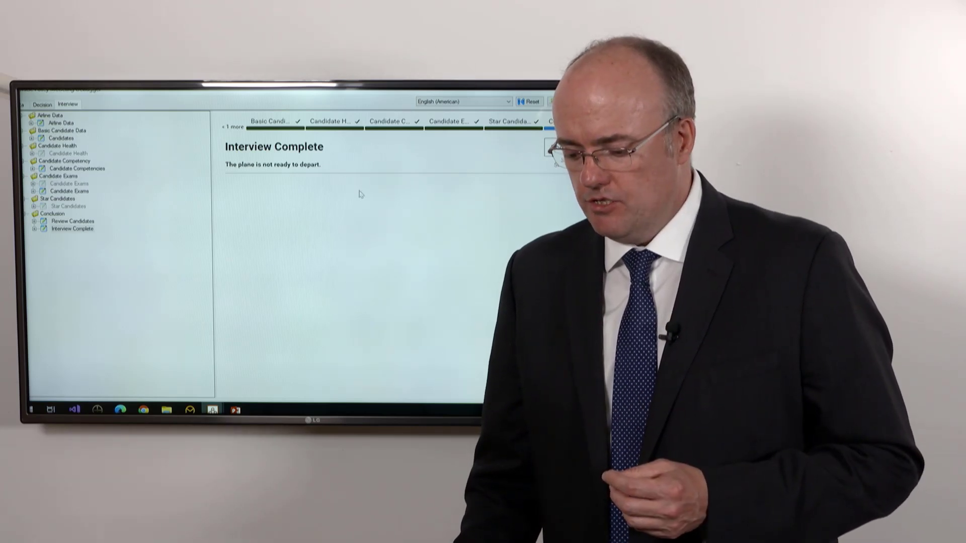
pyautogui.click(377, 173)
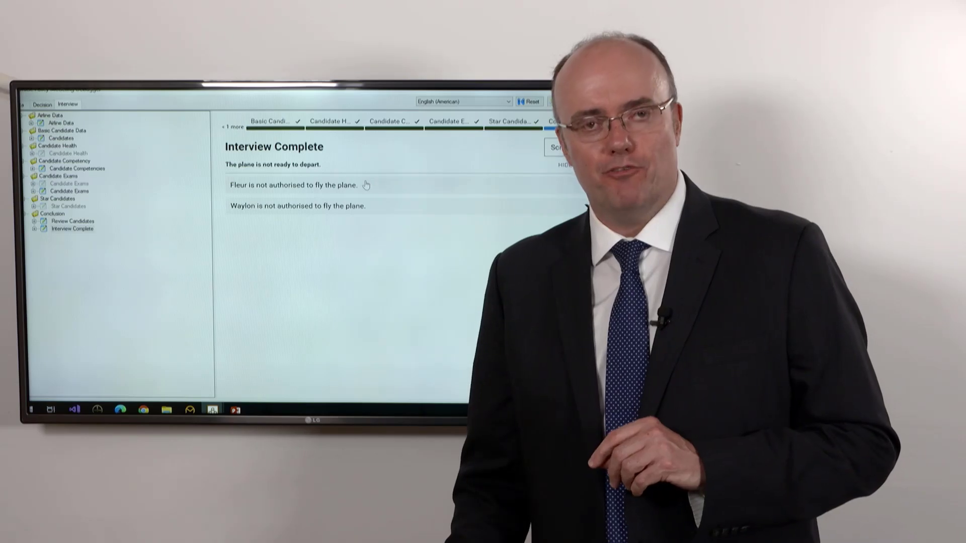
pyautogui.click(365, 184)
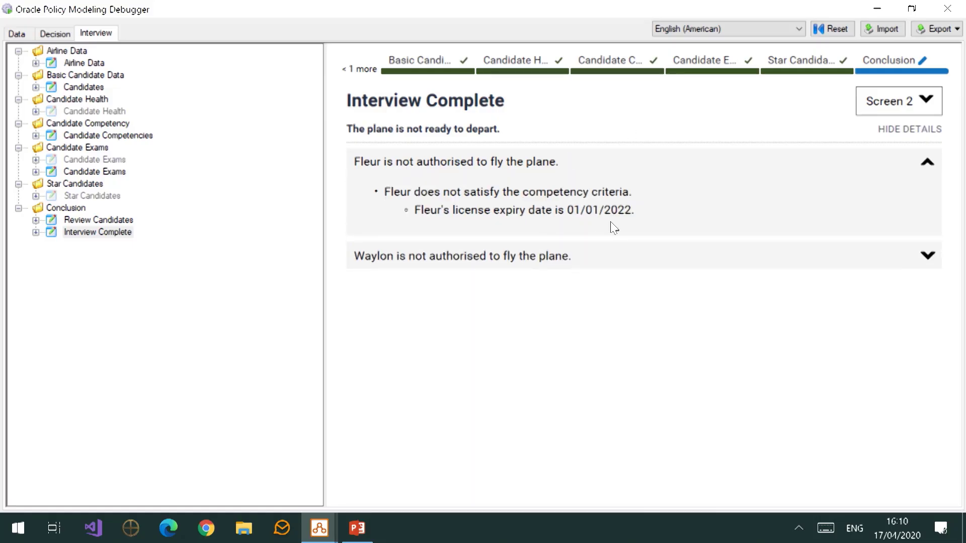
pyautogui.click(574, 265)
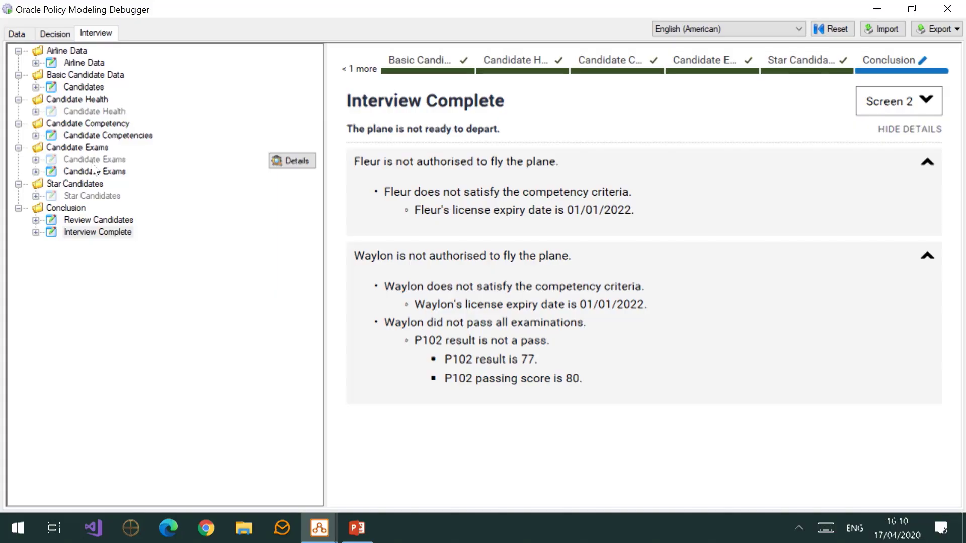
# Check the PL Expiry dates on the Candidate Competencies screen against the first candidate's explanation on Interview Complete
pyautogui.click(99, 135)
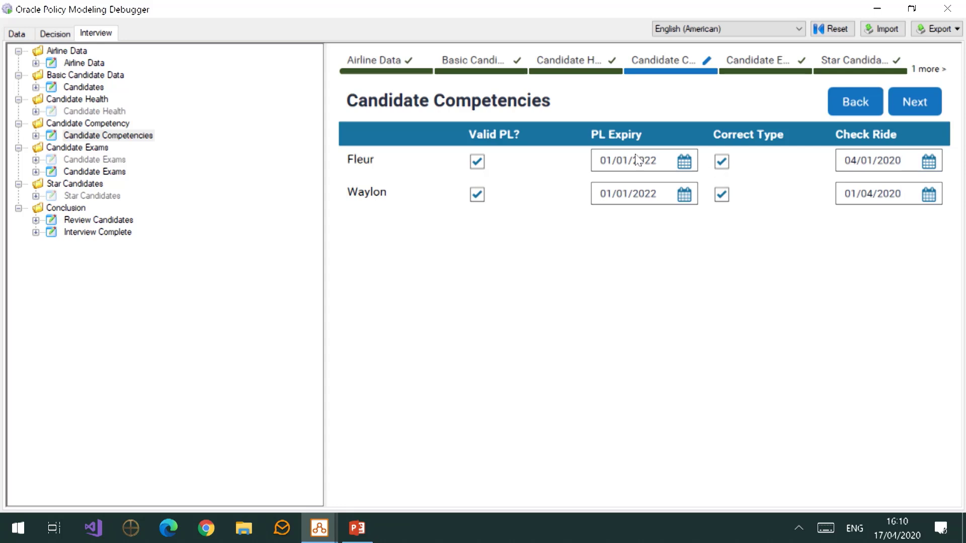
pyautogui.click(104, 233)
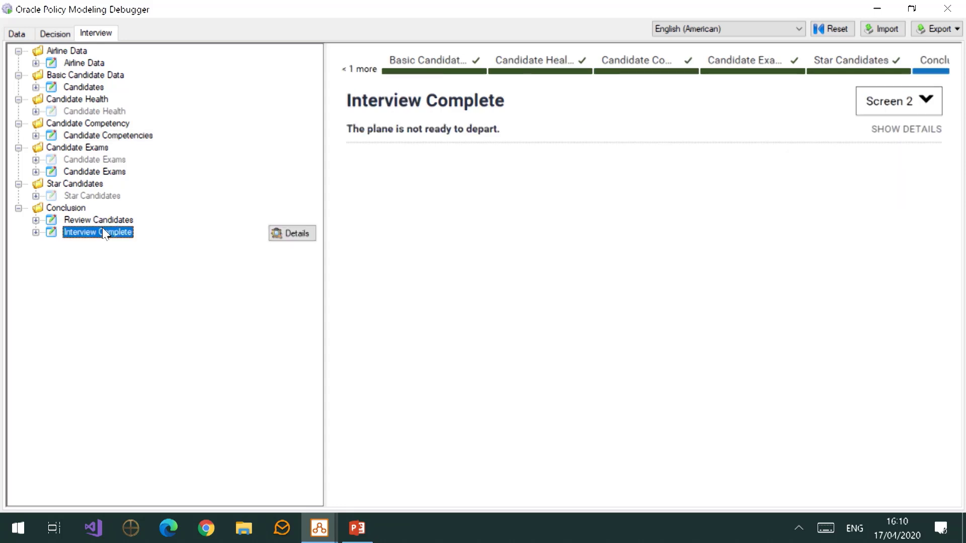
pyautogui.click(590, 141)
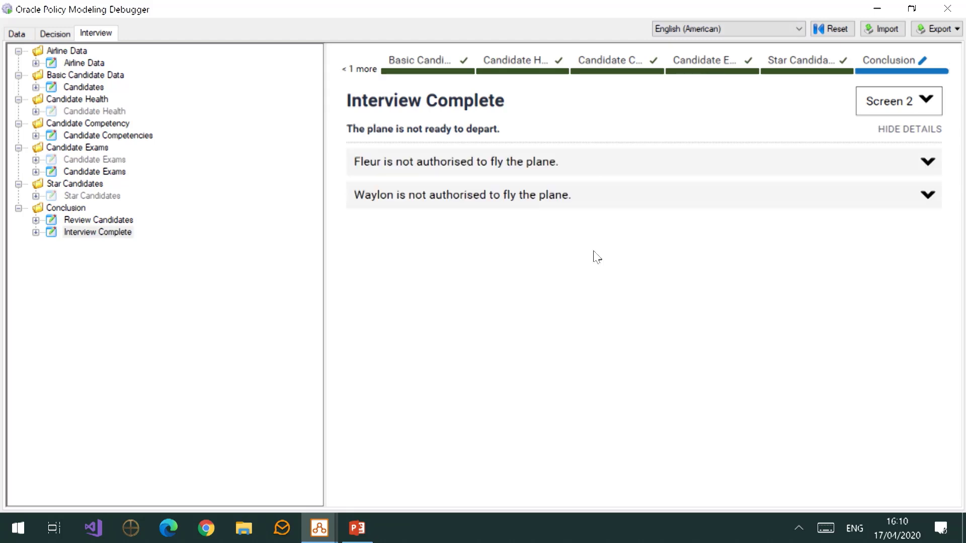
pyautogui.click(630, 173)
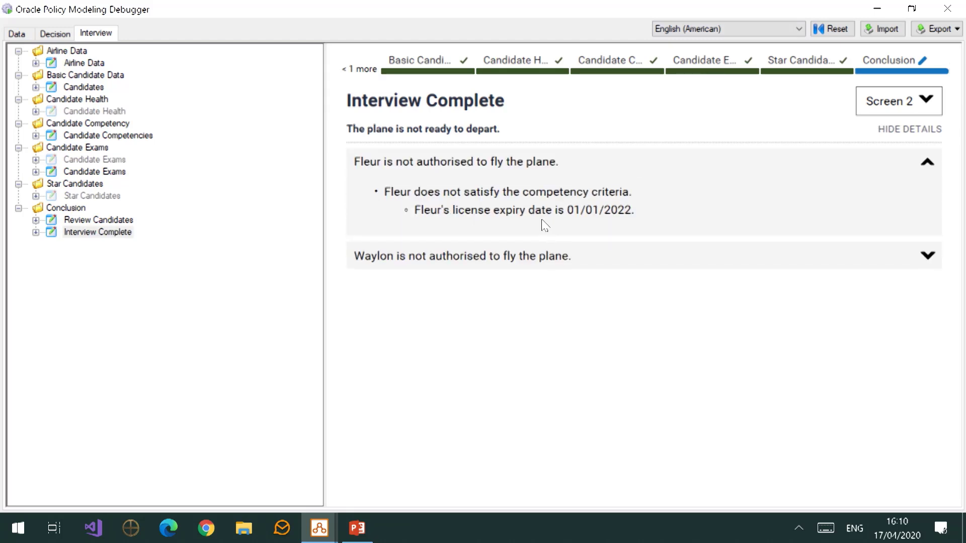
# On the Candidate Competencies screen, set the first candidate's PL Expiry to 01/01/2026
pyautogui.doubleClick(109, 135)
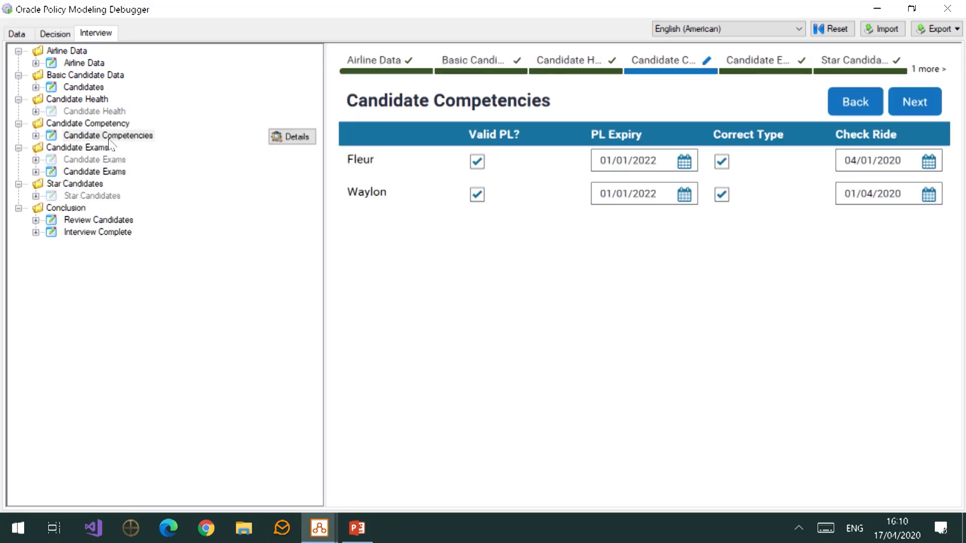
pyautogui.click(685, 162)
pyautogui.click(658, 161)
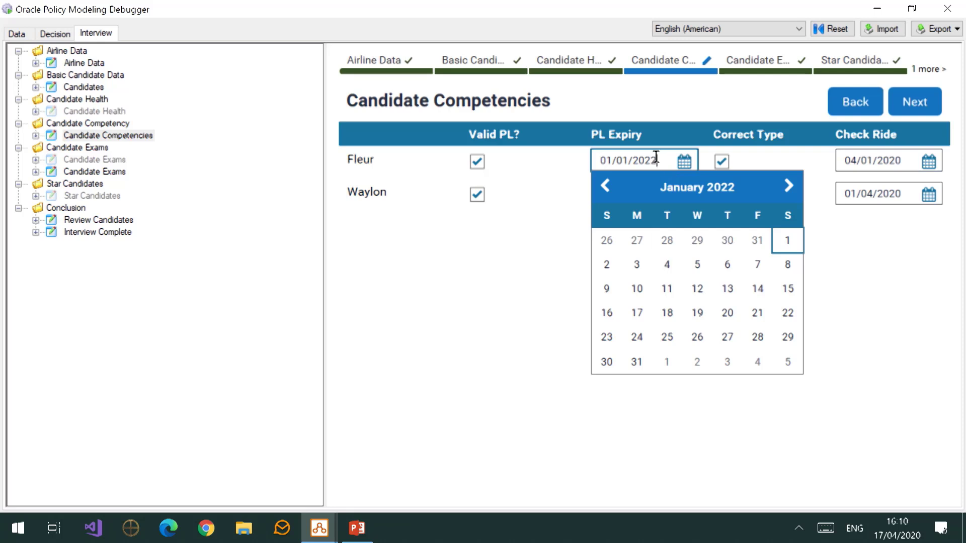
pyautogui.press('BackSpace')
pyautogui.press('Tab')
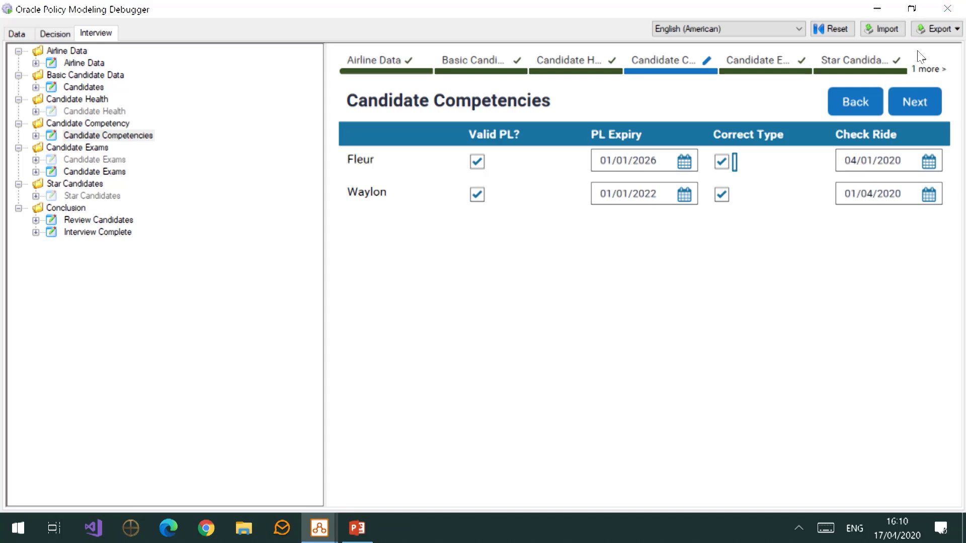
# Advance through the remaining screens to Interview Complete and expand the first candidate's authorisation explanation
pyautogui.click(919, 104)
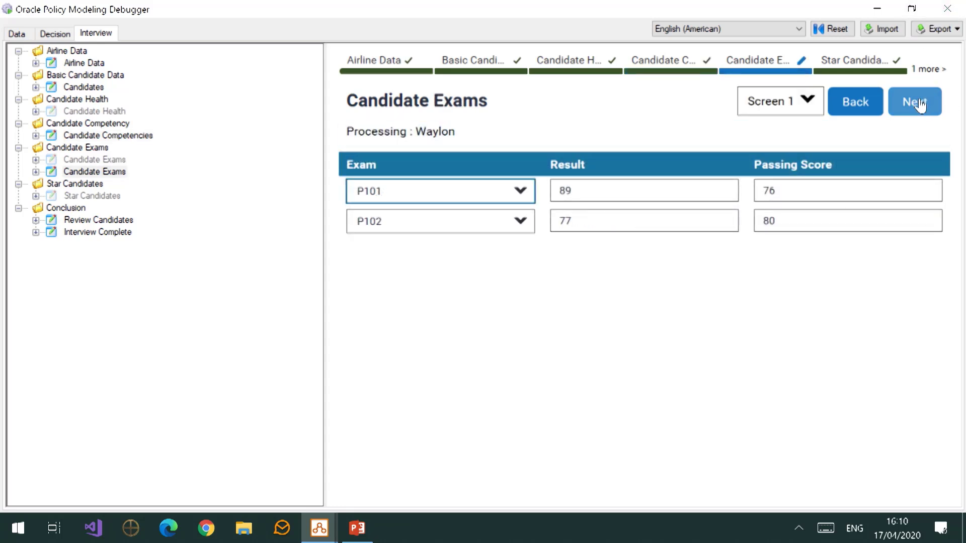
pyautogui.click(919, 104)
pyautogui.click(918, 103)
pyautogui.click(916, 103)
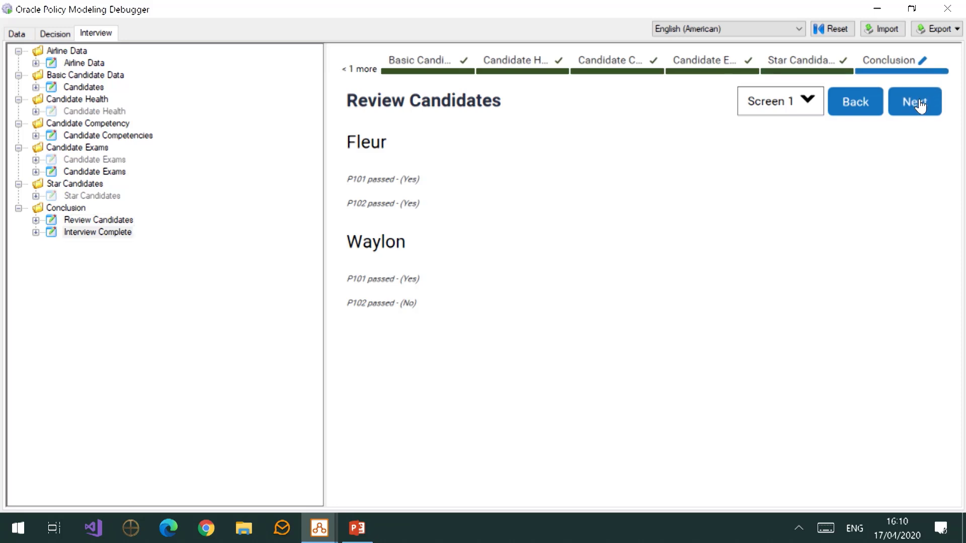
pyautogui.click(579, 135)
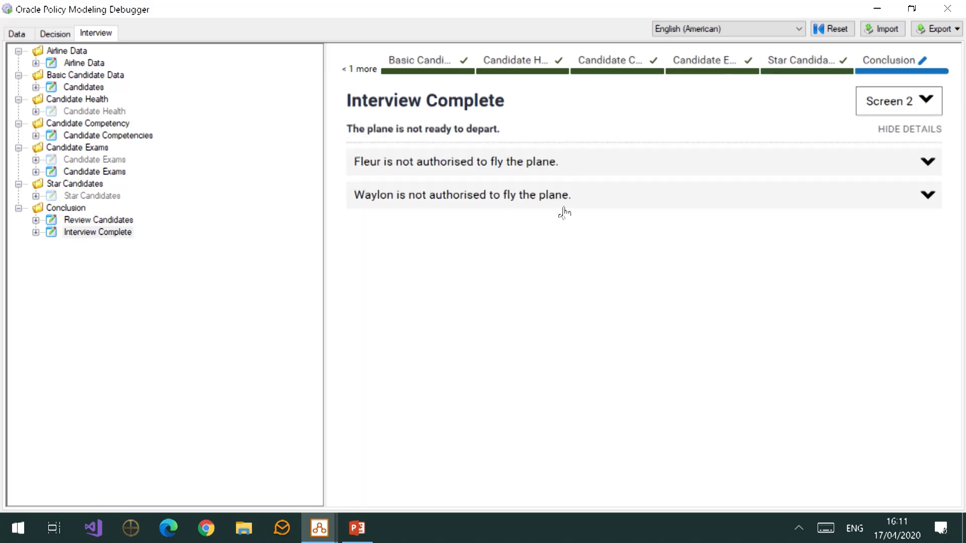
pyautogui.click(576, 162)
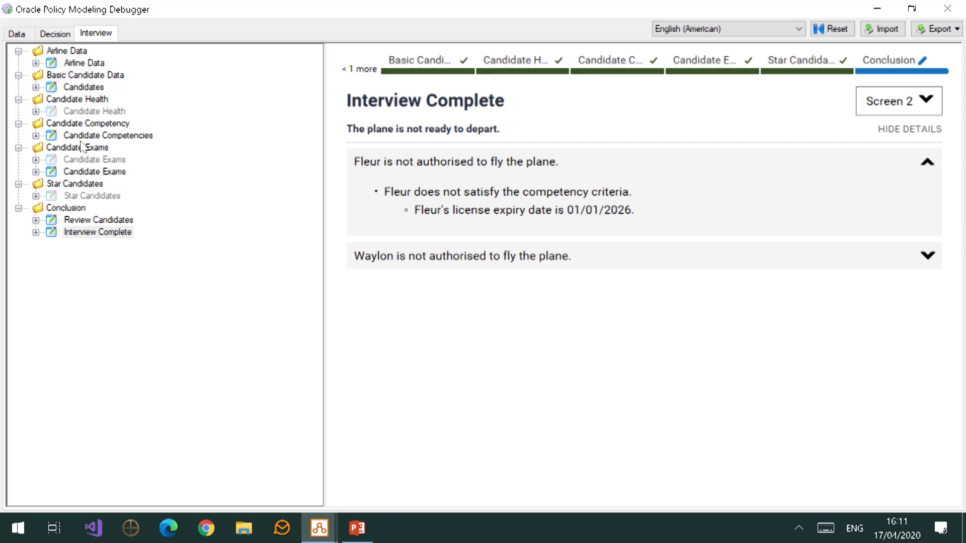
# Inspect the first candidate's input and inferable attributes in the debugger's data view
pyautogui.moveTo(95, 173)
pyautogui.click(19, 37)
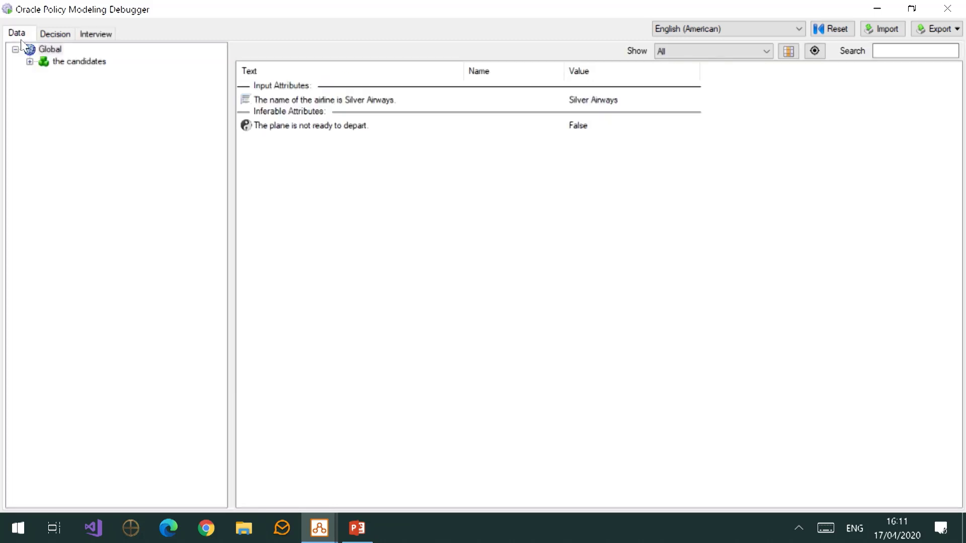
pyautogui.click(30, 62)
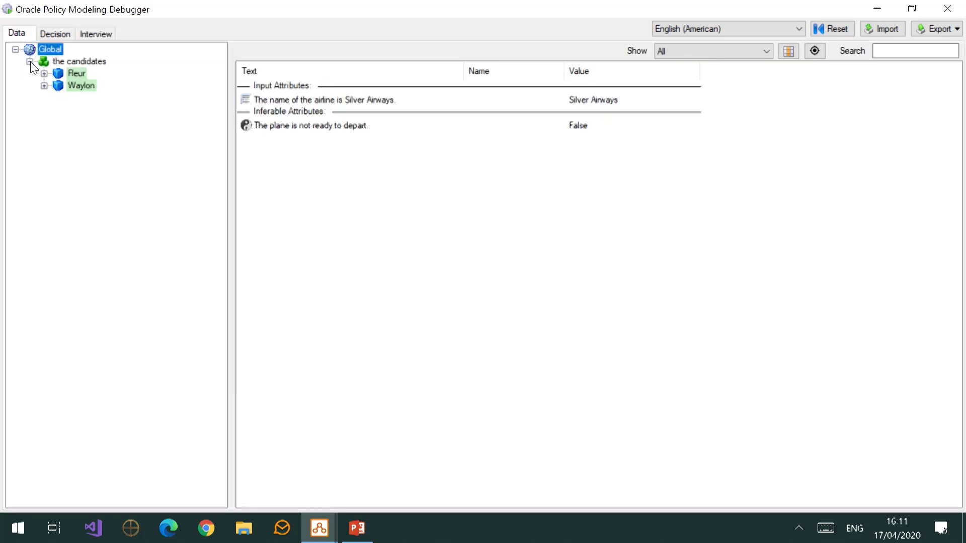
pyautogui.click(44, 73)
pyautogui.click(70, 86)
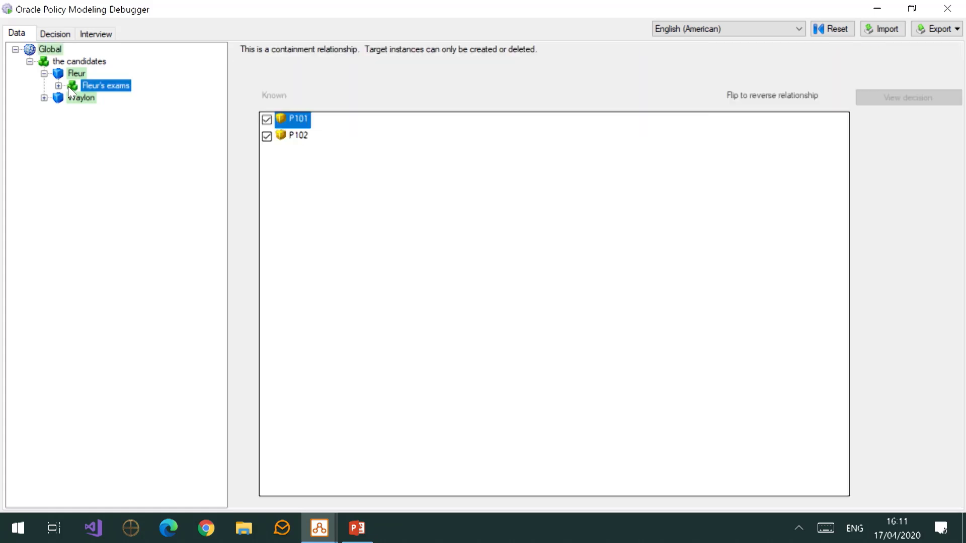
pyautogui.click(78, 73)
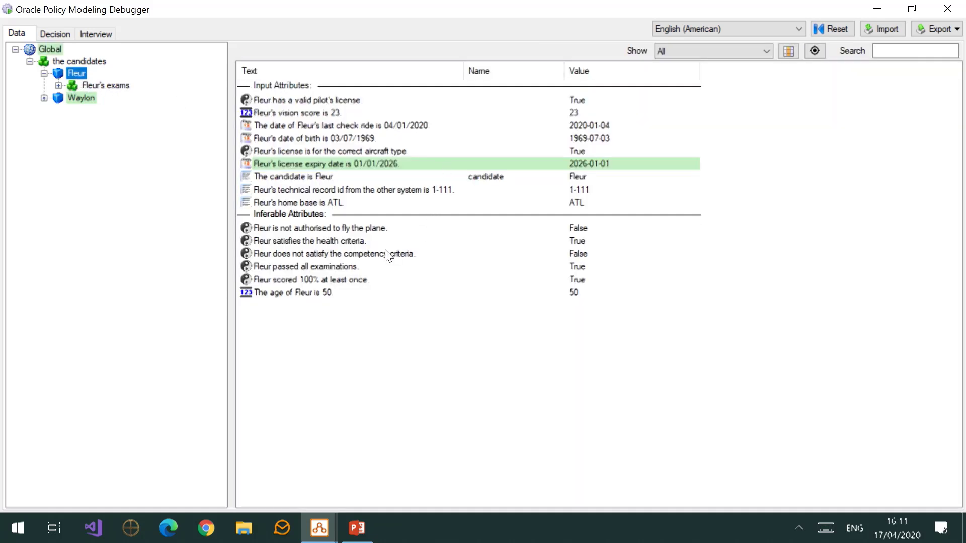
# Show the decision for the first candidate's authorisation to fly and expand the competency criteria down to the license expiry date
pyautogui.click(357, 229)
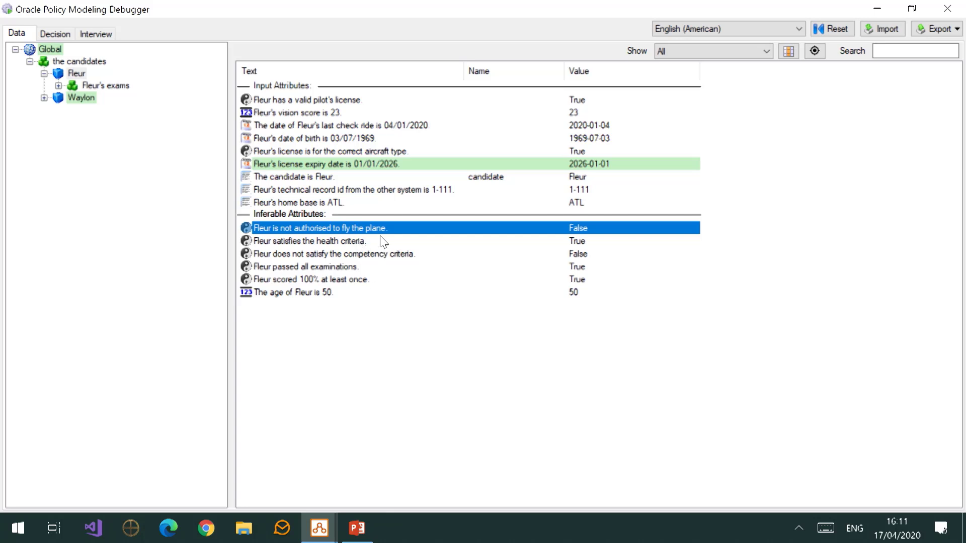
pyautogui.rightClick(382, 240)
pyautogui.rightClick(381, 230)
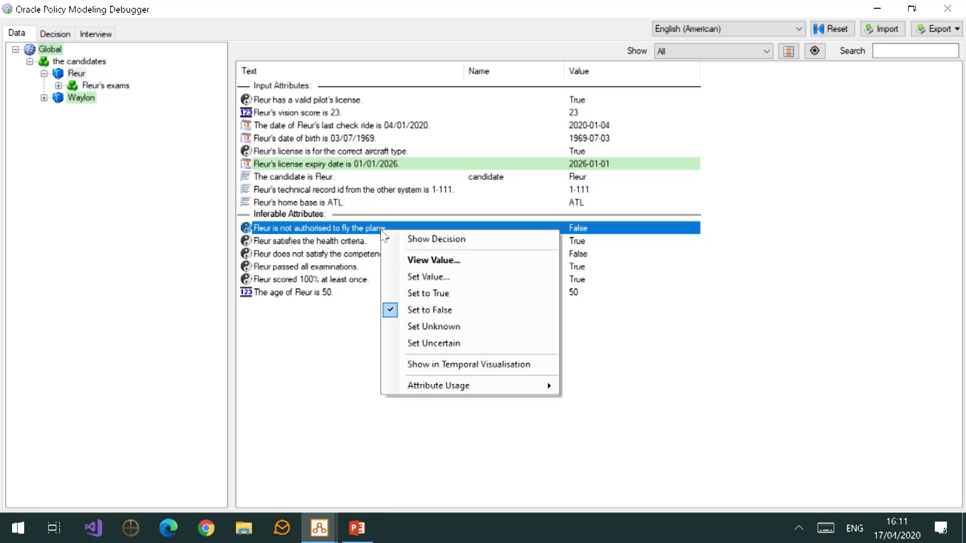
pyautogui.click(434, 238)
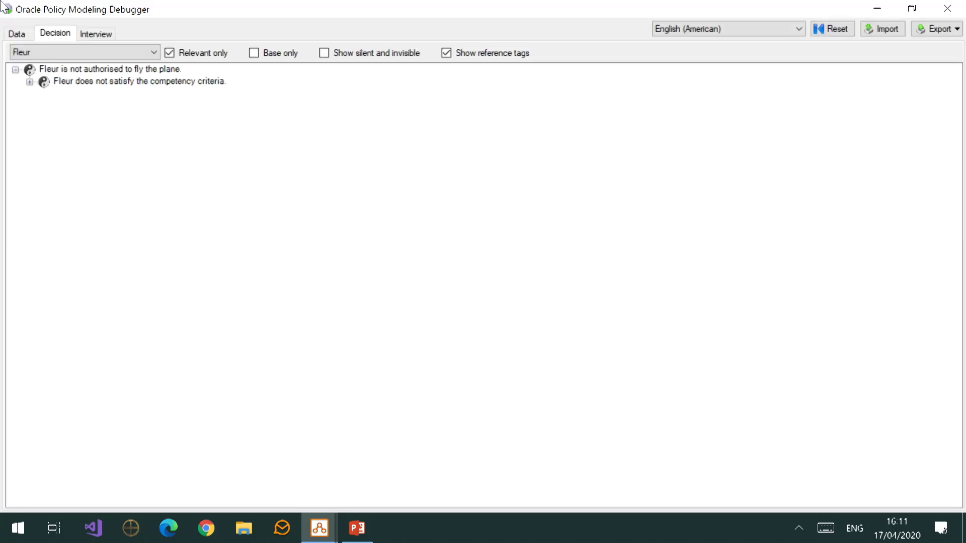
pyautogui.click(30, 82)
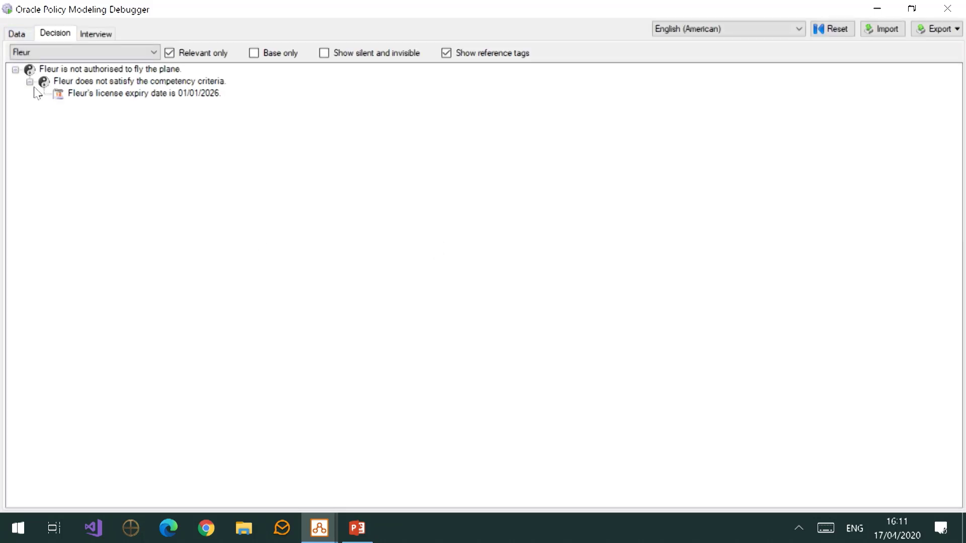
pyautogui.click(107, 97)
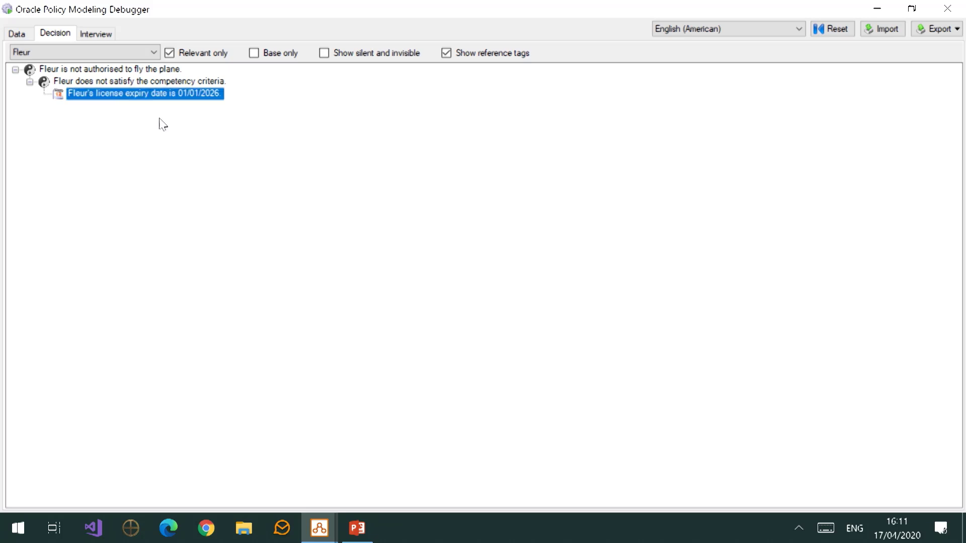
# Pin the license expiry date's attribute usage, open its competency rule in PilotAssessment Rules.docx in Word, and close the usage window
pyautogui.rightClick(175, 92)
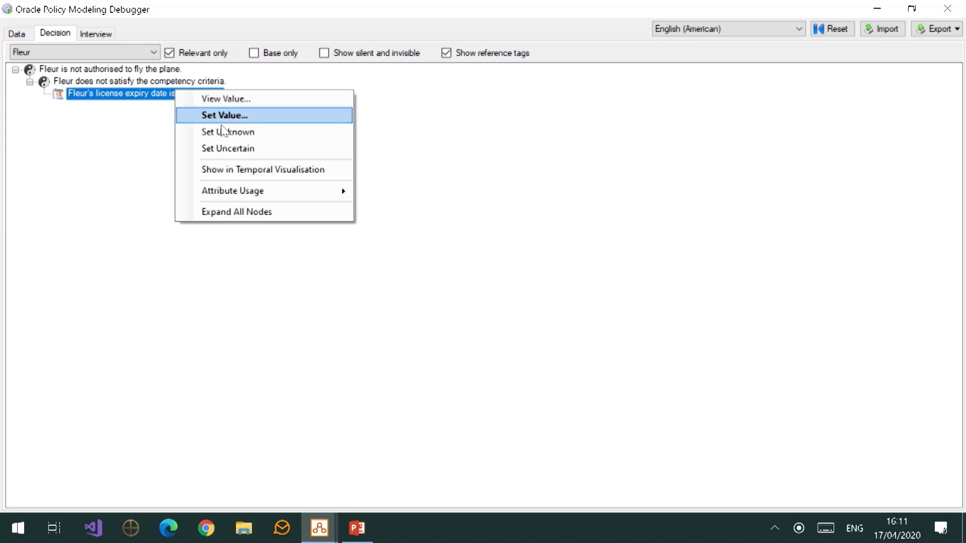
pyautogui.moveTo(244, 193)
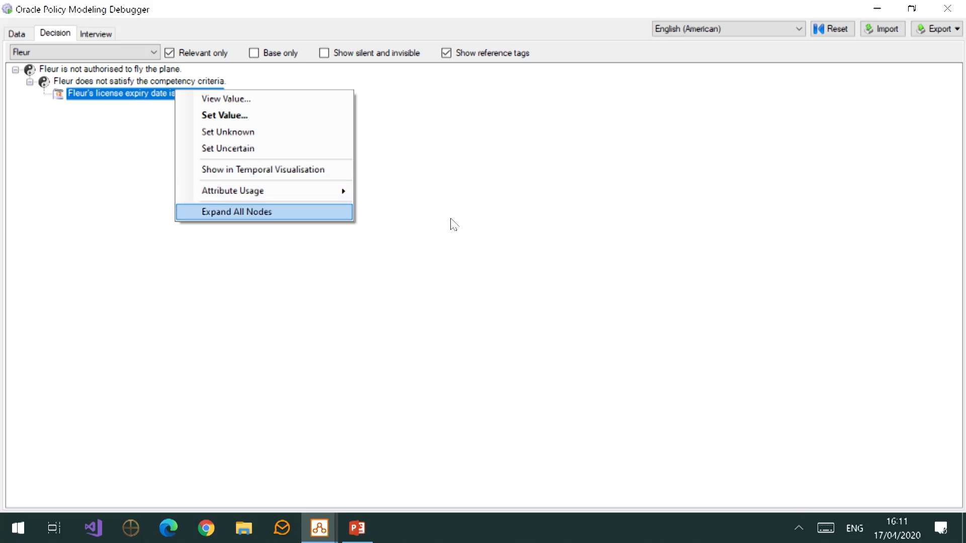
pyautogui.moveTo(319, 194)
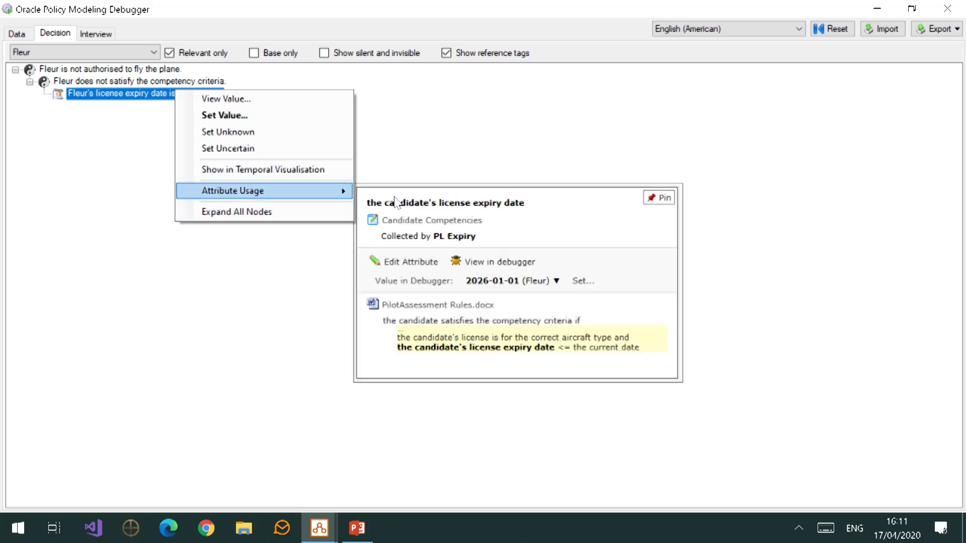
pyautogui.click(658, 199)
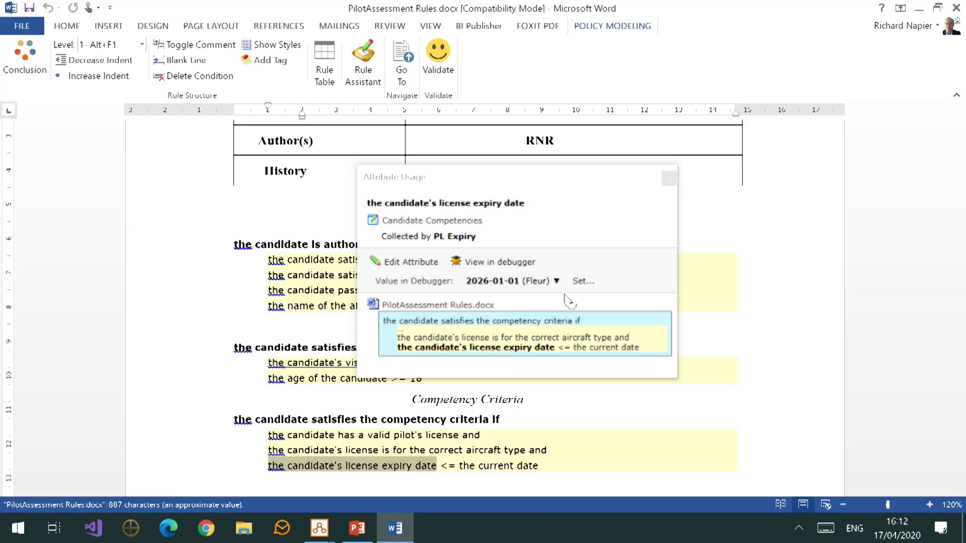
pyautogui.click(668, 179)
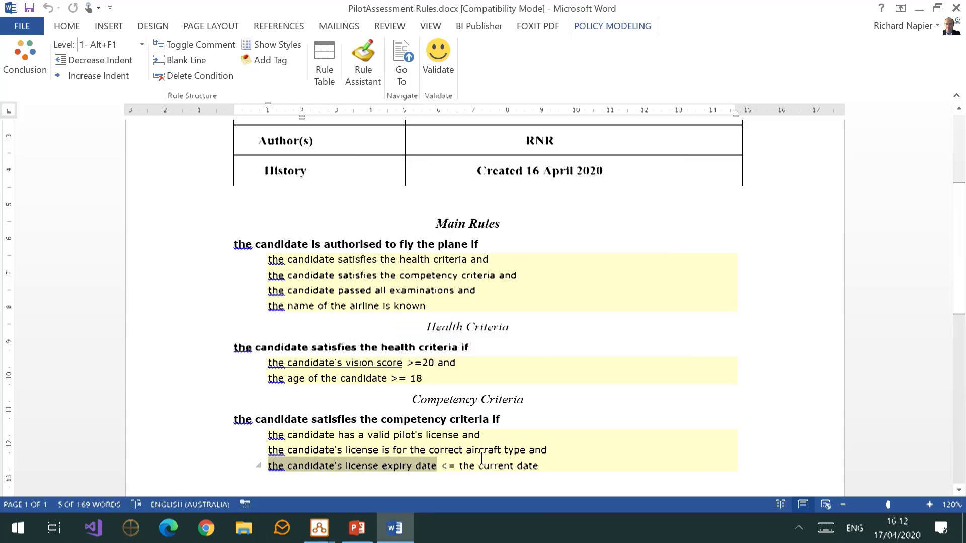
# Change the license expiry date comparison in the Competency Criteria rule to >= the current date and validate the rules document
pyautogui.scroll(-1, 444, 346)
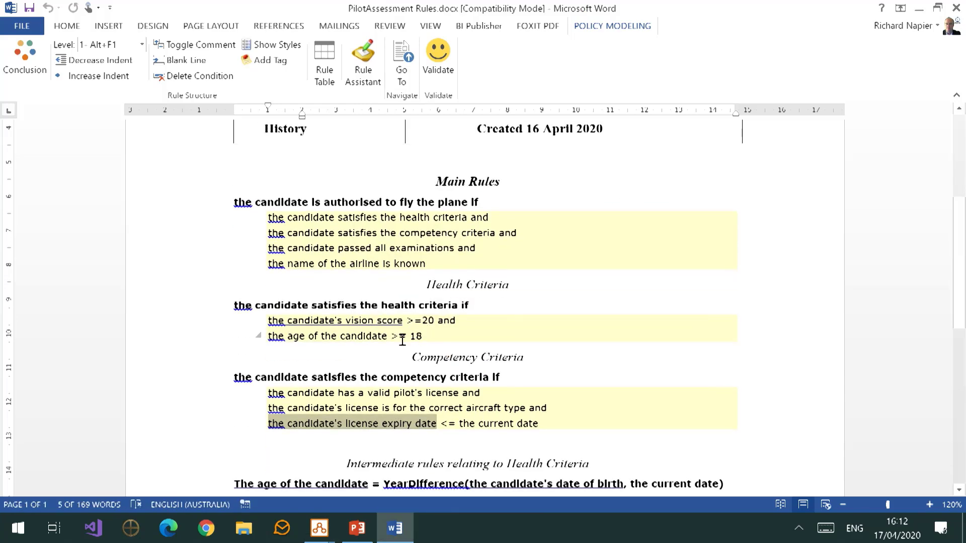
pyautogui.click(483, 377)
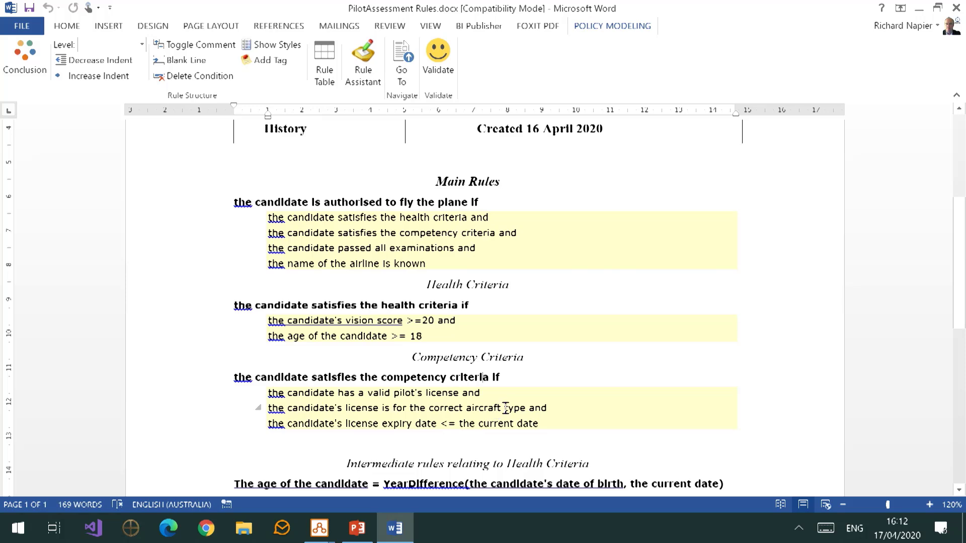
pyautogui.doubleClick(443, 423)
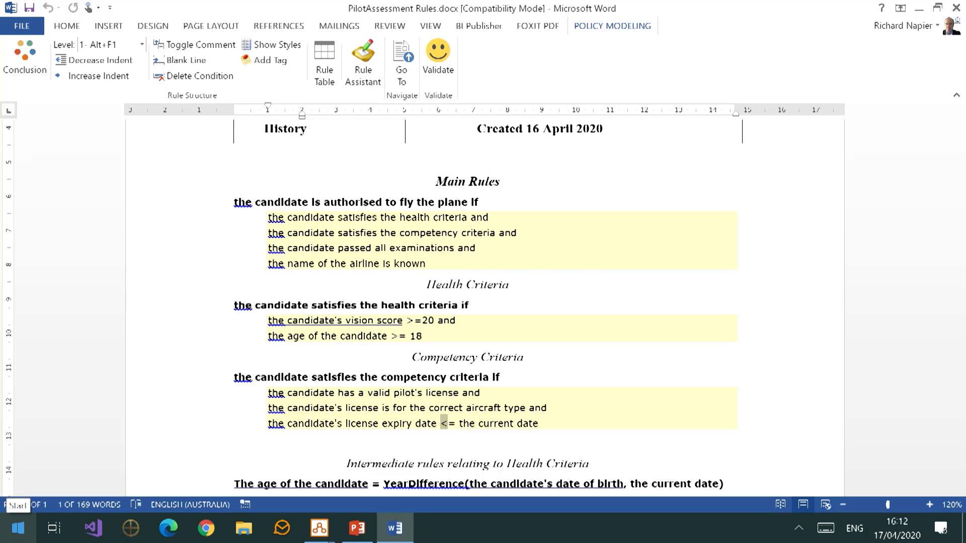
pyautogui.write('>')
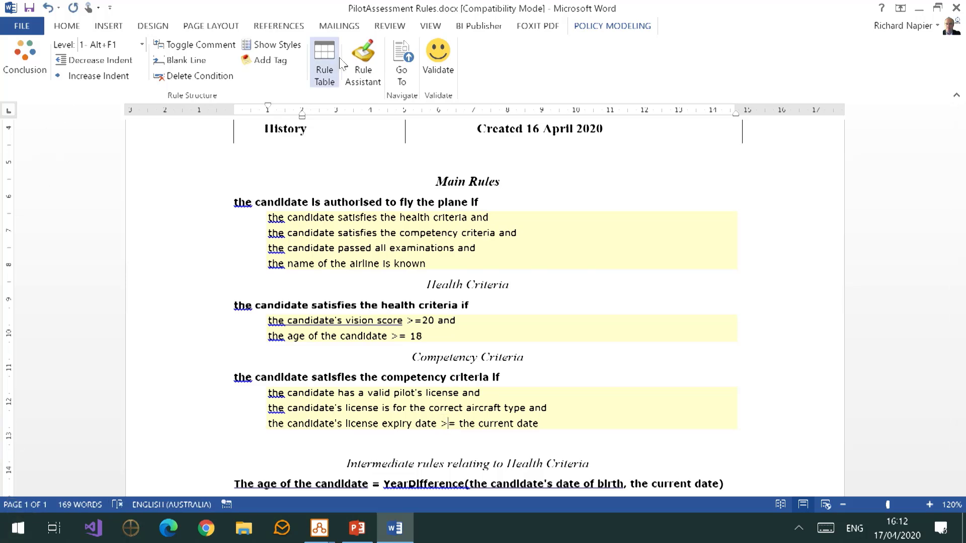
pyautogui.click(450, 59)
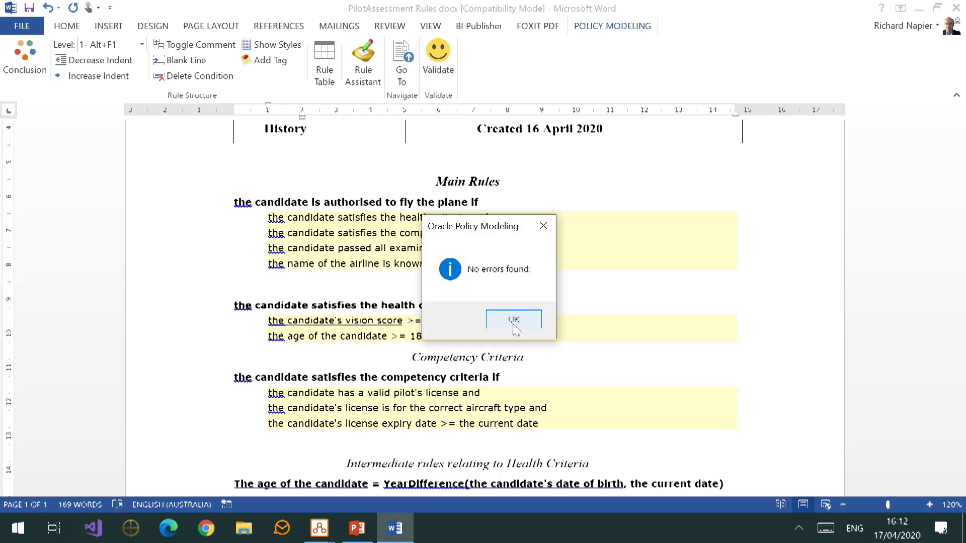
# Extend the license expiry date condition in the Competency Criteria with the Rule Assistant to >= AddDays(the current date,10)
pyautogui.click(513, 325)
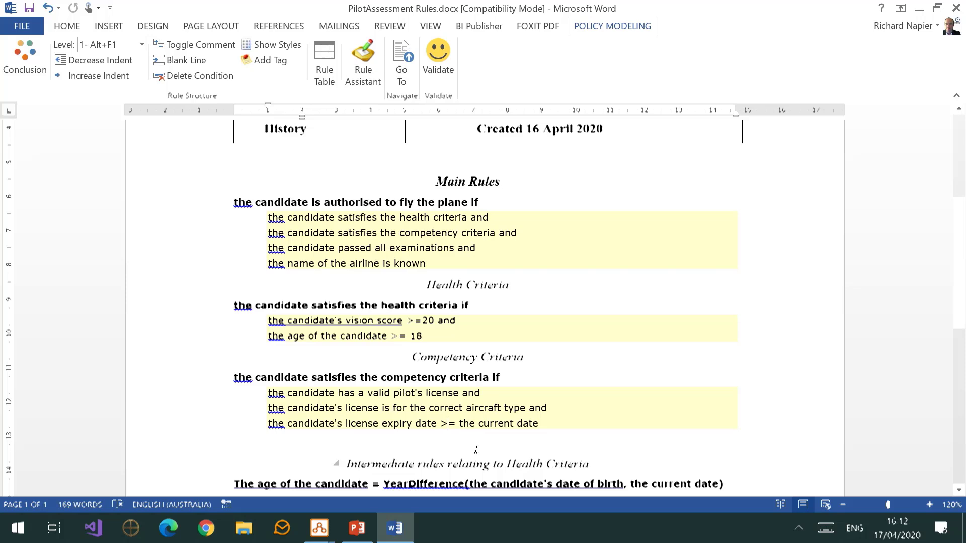
pyautogui.click(461, 426)
pyautogui.click(367, 62)
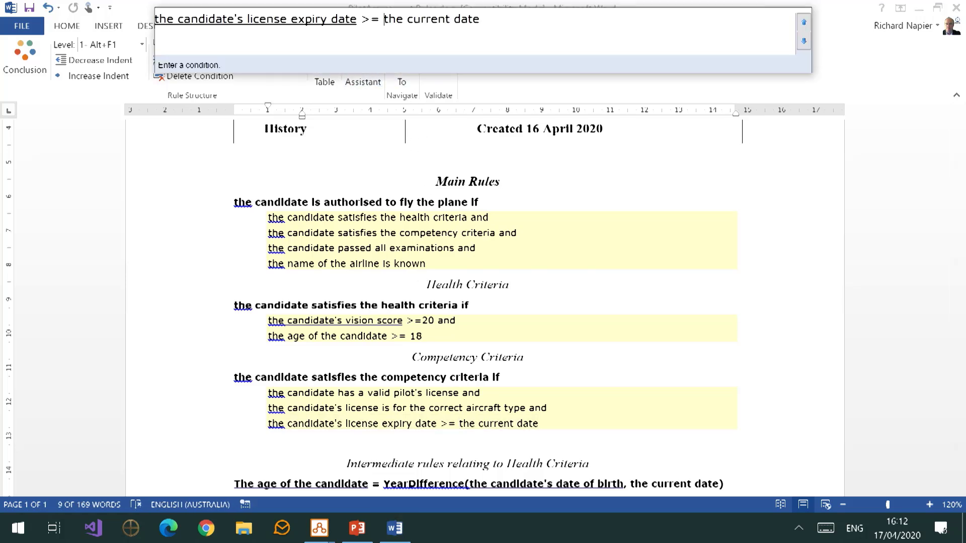
pyautogui.write('AddDay')
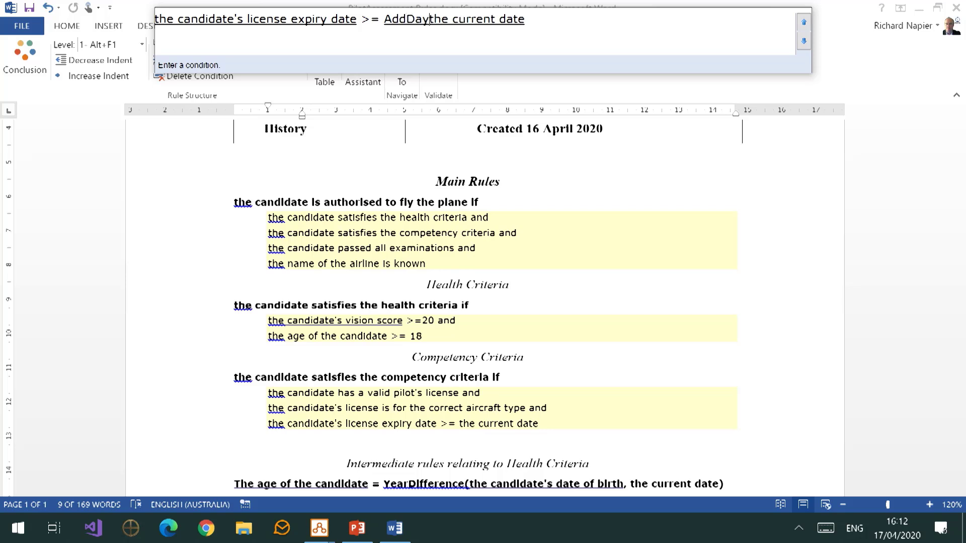
pyautogui.write('s(')
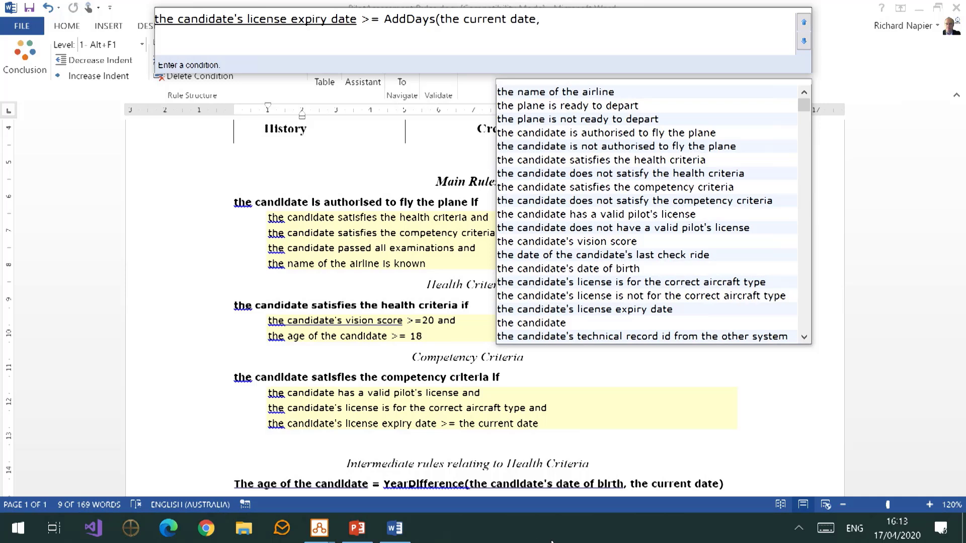
pyautogui.write(' ,10')
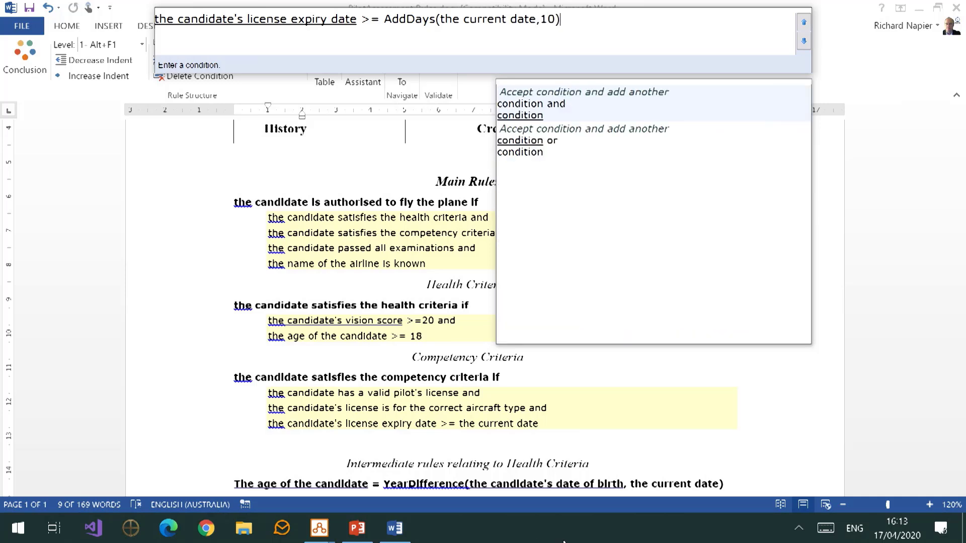
pyautogui.write(')')
pyautogui.press('Return')
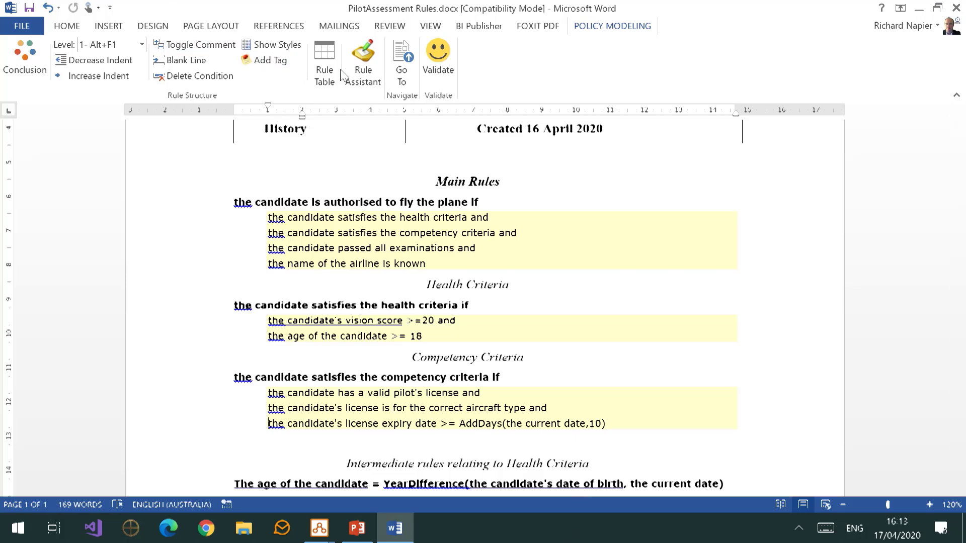
# Validate and close the rules document, and apply the detected project changes in the Oracle Policy Modeling Debugger
pyautogui.click(446, 52)
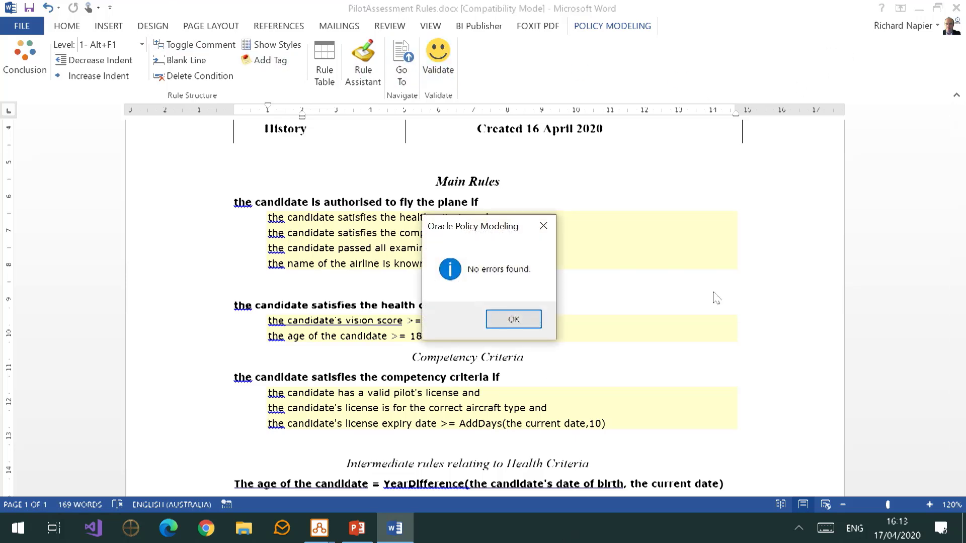
pyautogui.click(513, 325)
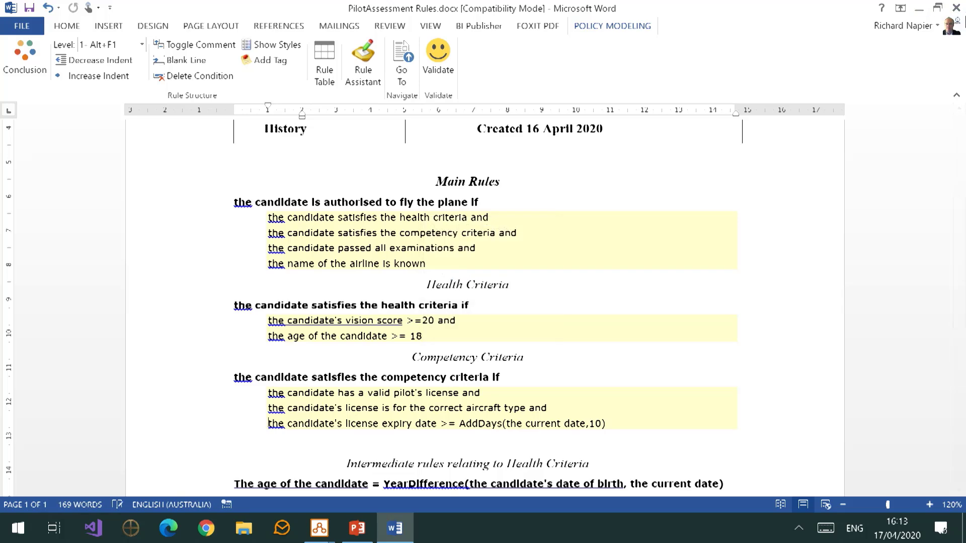
pyautogui.click(955, 8)
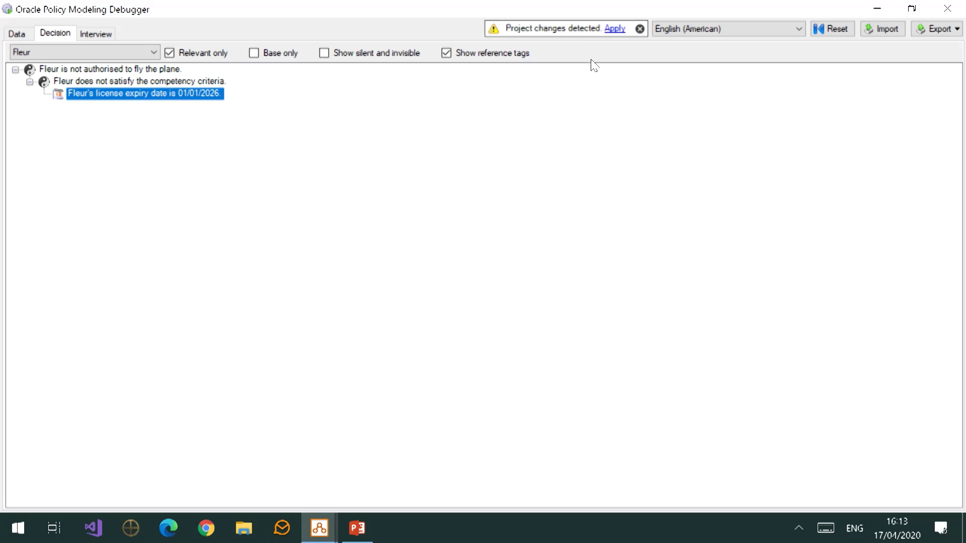
pyautogui.click(617, 30)
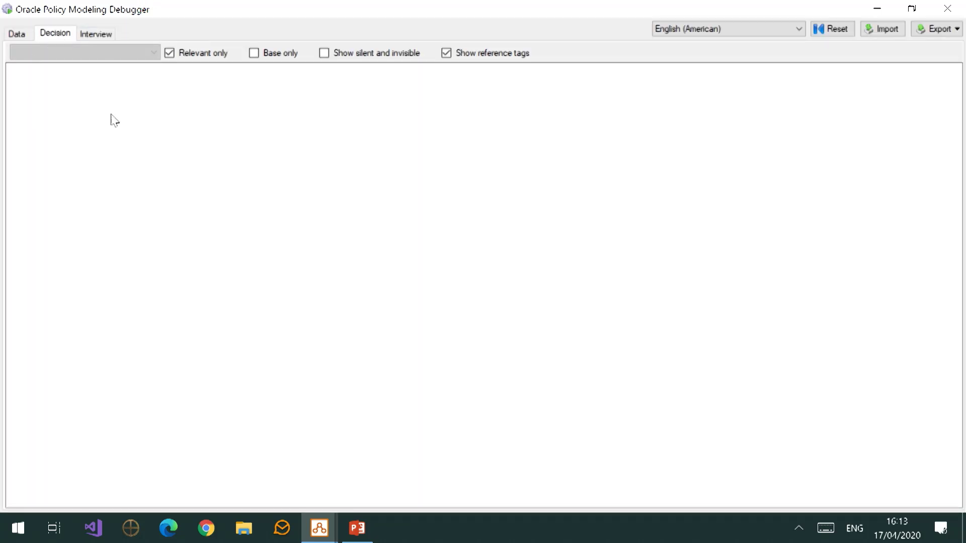
# Show the interview's explanation for the plane being ready to depart and expand the candidate's authorisation to fly
pyautogui.click(103, 33)
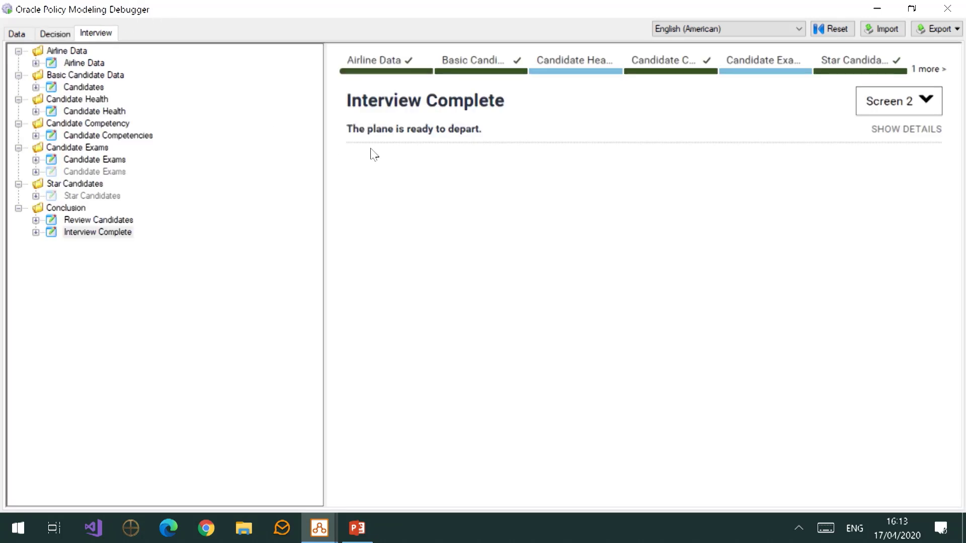
pyautogui.click(456, 133)
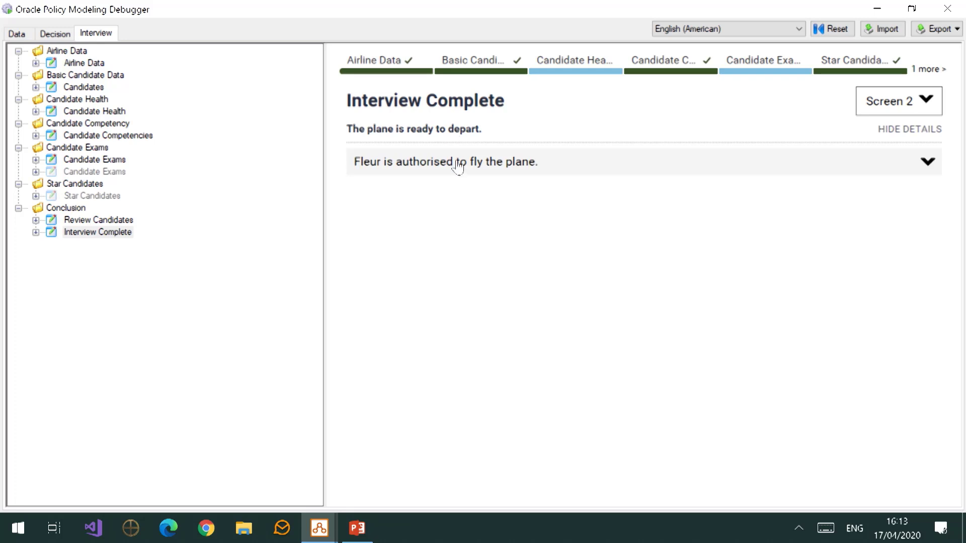
pyautogui.click(456, 162)
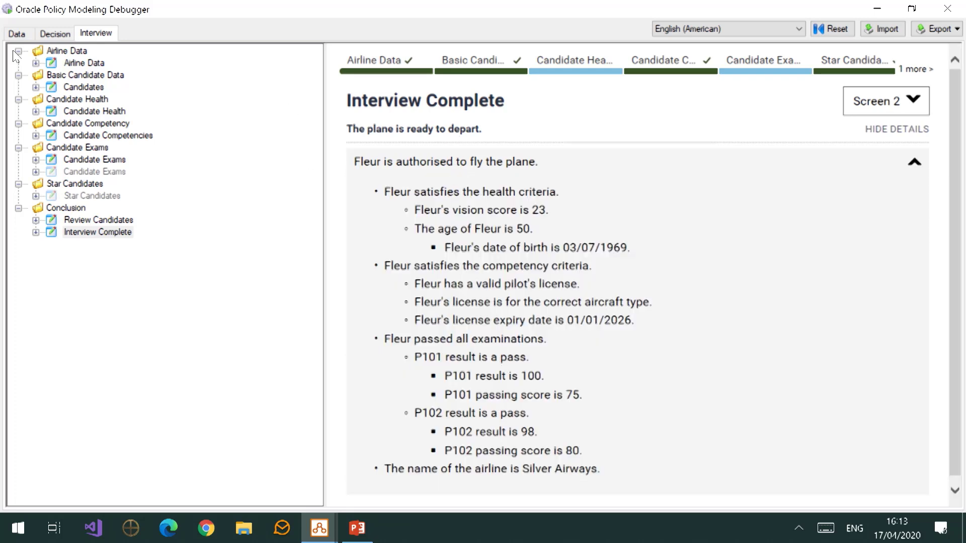
# Show the decision for the global plane readiness attribute and expand the candidate's health, competency and examination criteria
pyautogui.click(18, 34)
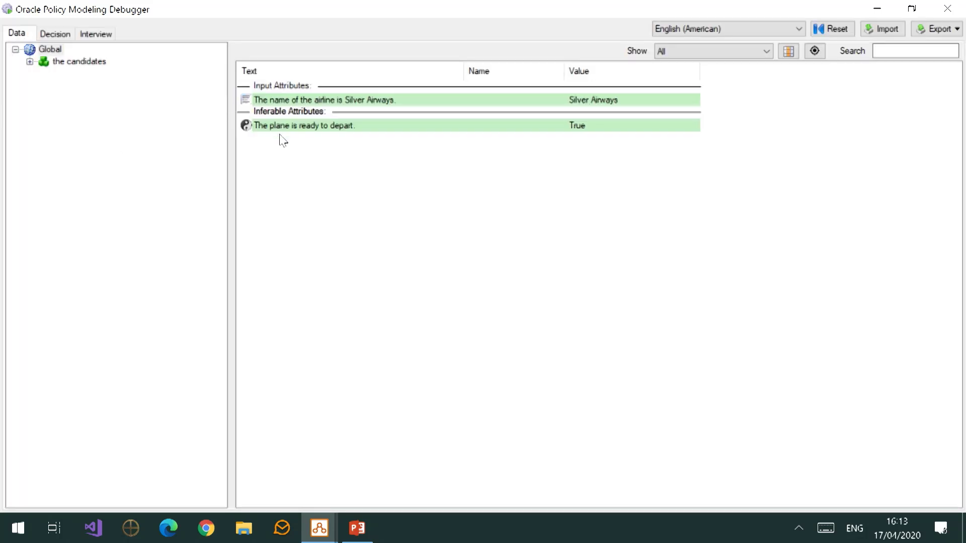
pyautogui.rightClick(355, 128)
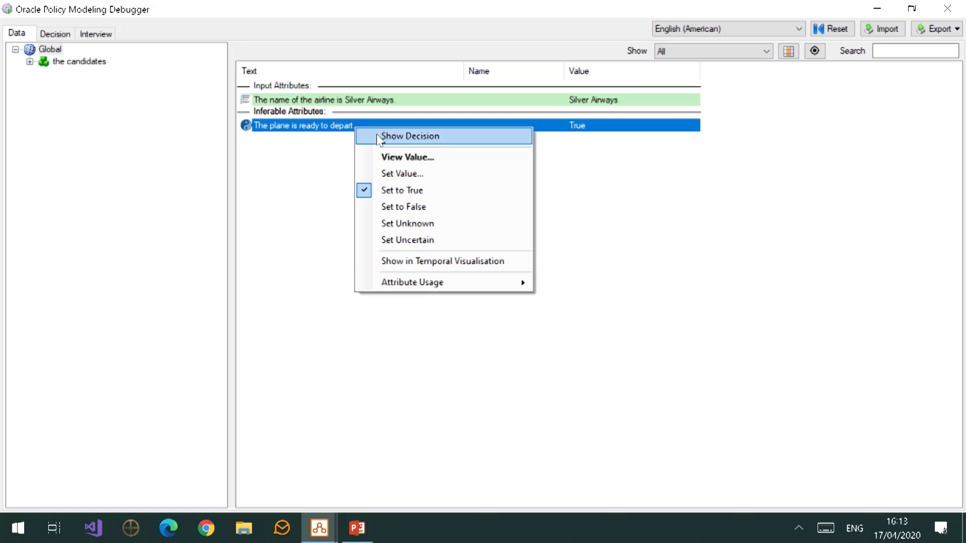
pyautogui.click(404, 139)
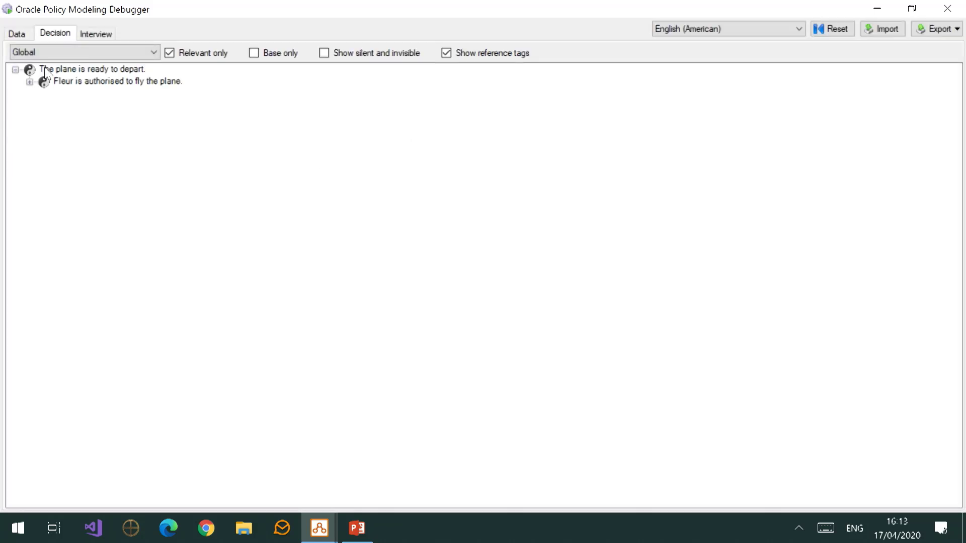
pyautogui.click(30, 82)
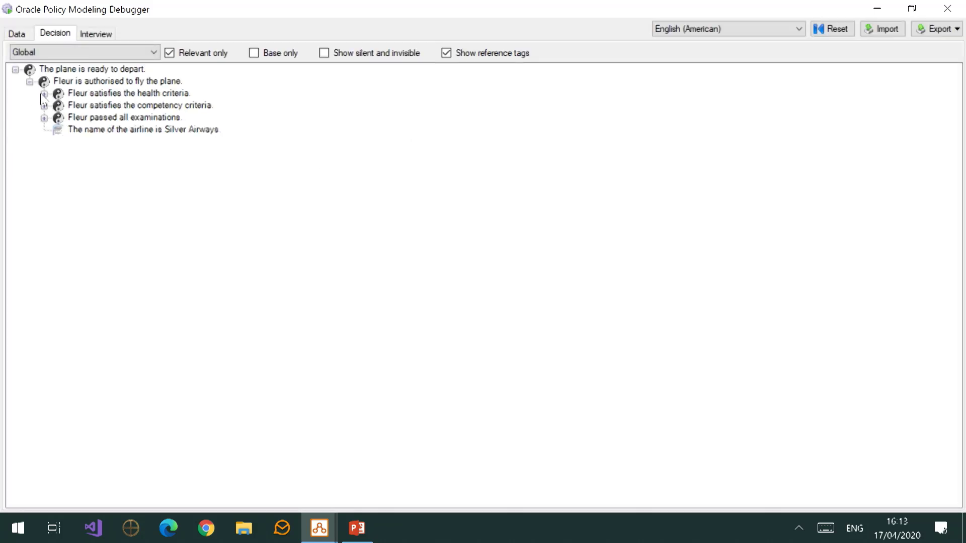
pyautogui.click(44, 93)
pyautogui.click(44, 141)
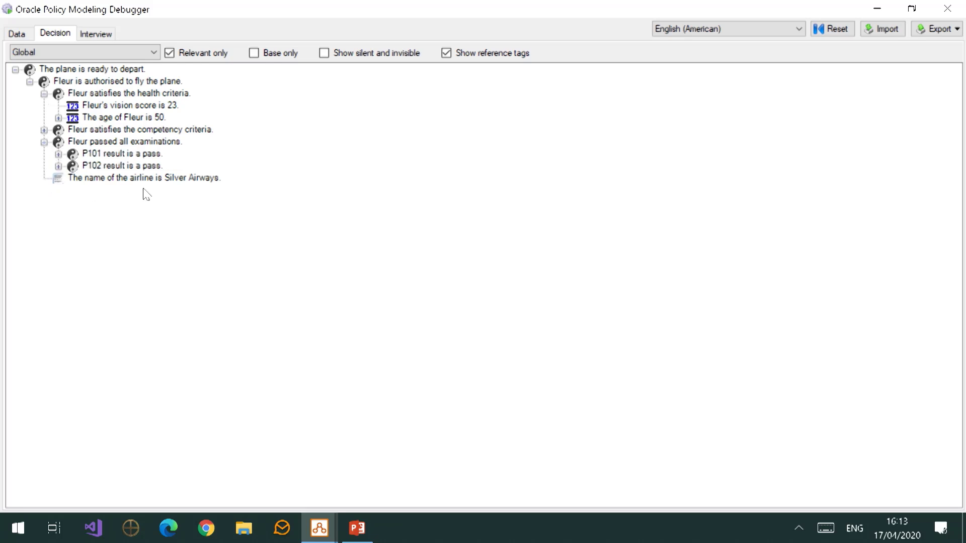
pyautogui.click(44, 130)
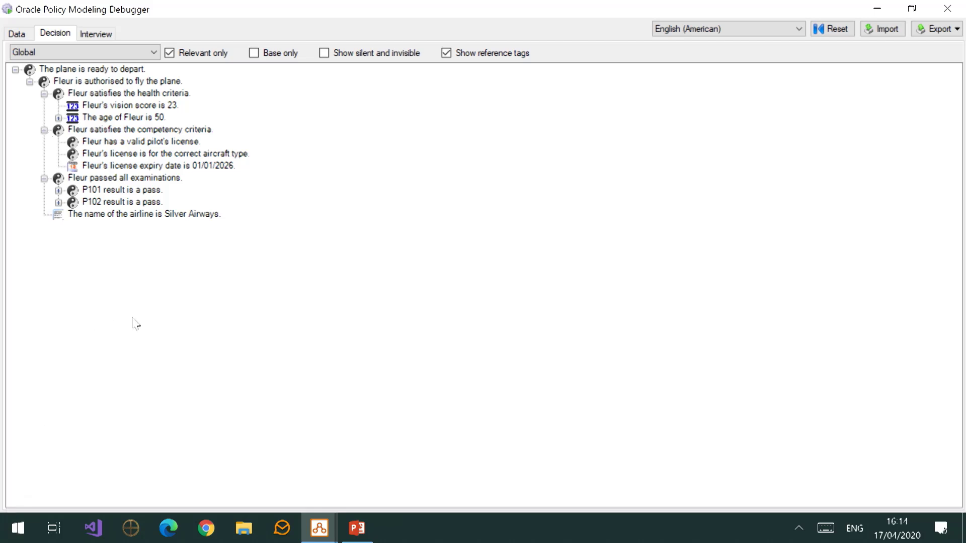
# Return to the Interview Complete screen and expand the plane readiness details down to the candidate's individual criteria
pyautogui.click(95, 33)
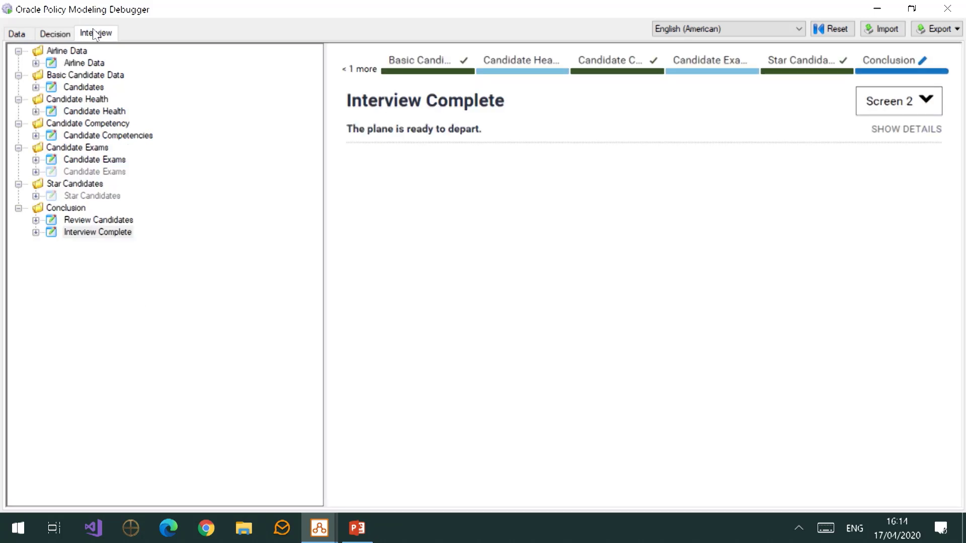
pyautogui.click(371, 135)
pyautogui.click(385, 163)
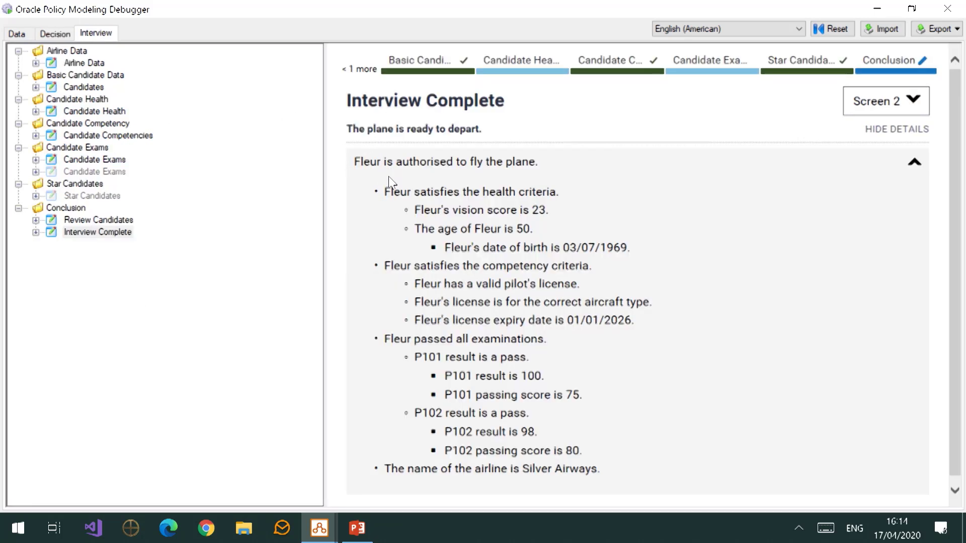